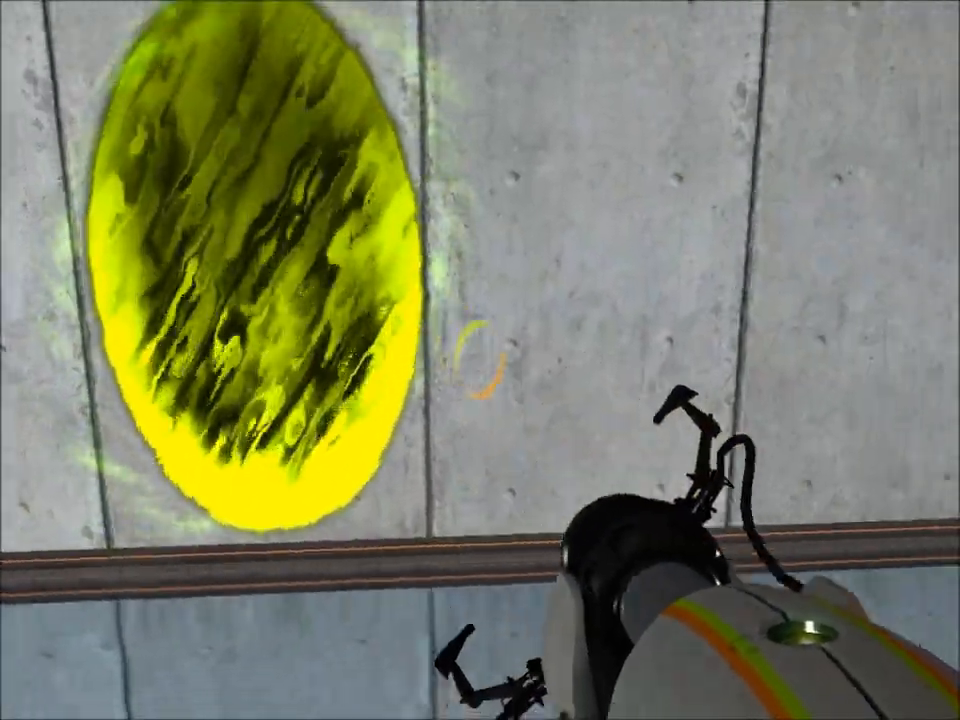
{"action": "right_click", "coordinate": [480, 360]}
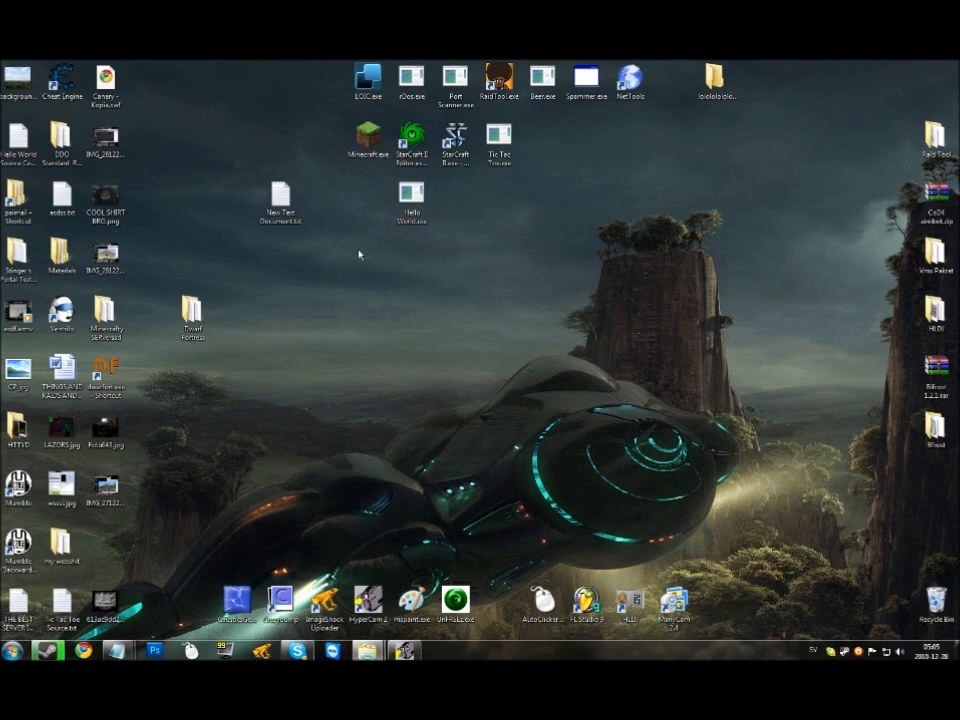
Open portal content.gcf from Steam's steamapps folder in GCFScape
{"action": "double_click", "coordinate": [18, 196]}
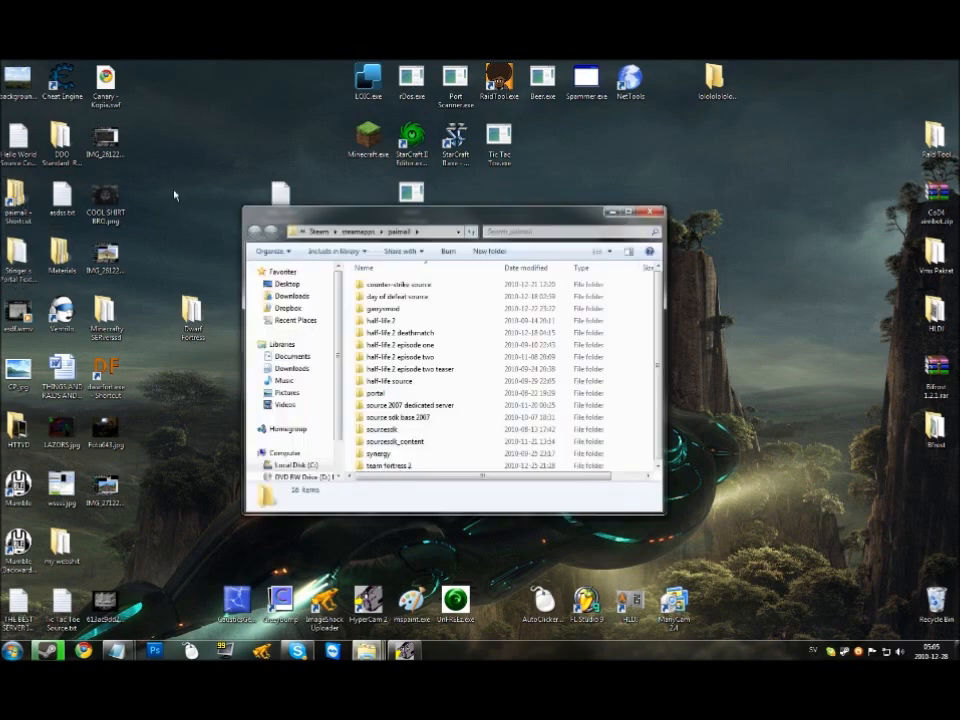
{"action": "left_click", "coordinate": [337, 231]}
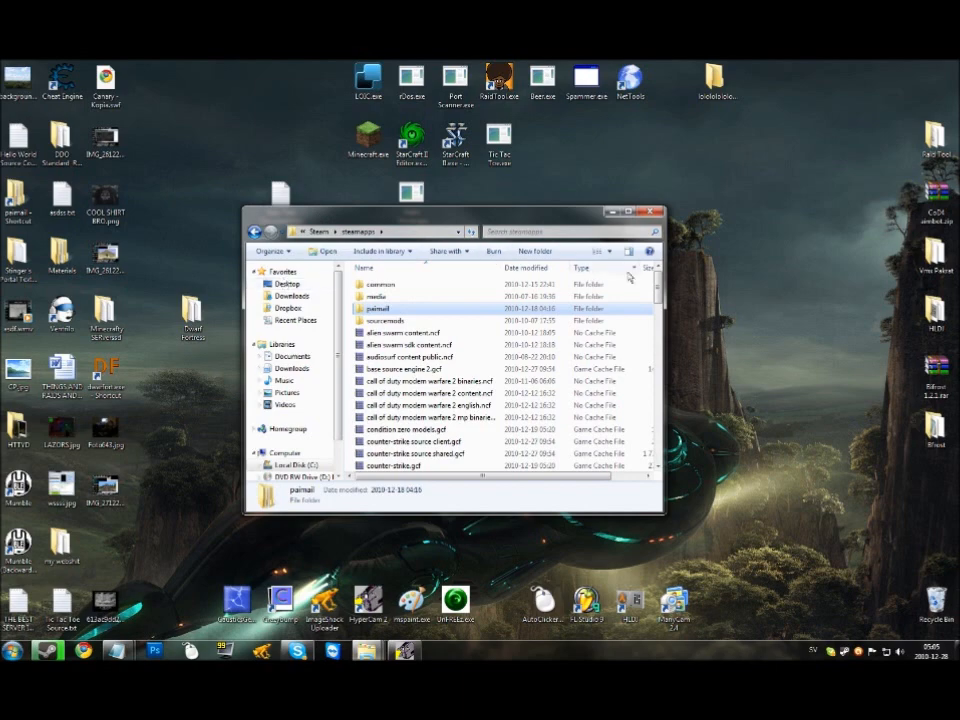
{"action": "left_click_drag", "start_coordinate": [657, 288], "coordinate": [660, 393]}
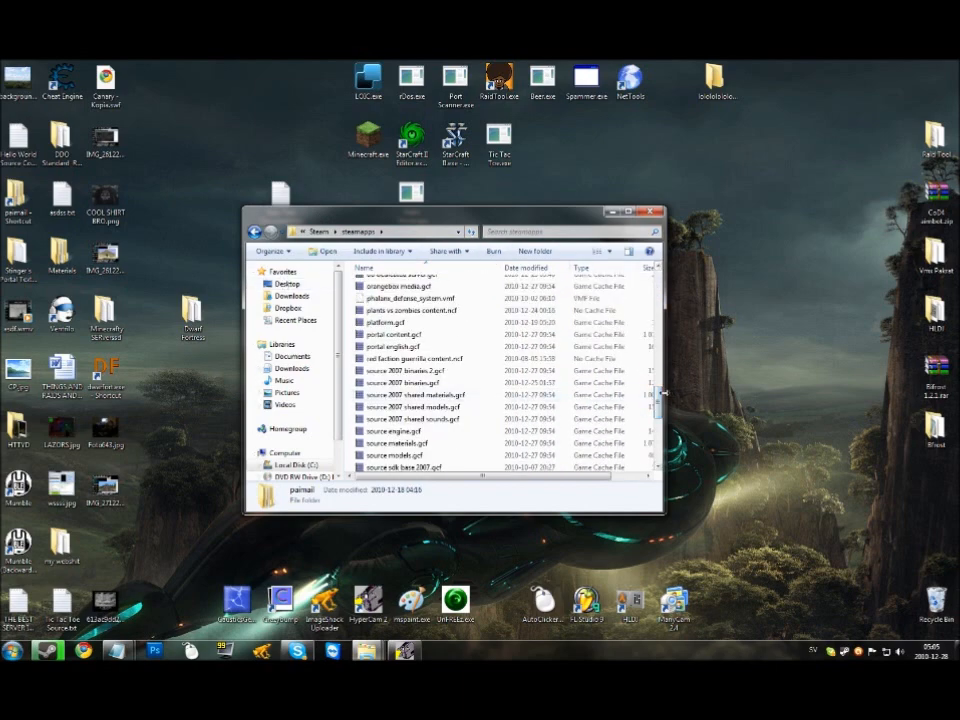
{"action": "scroll", "coordinate": [530, 396], "scroll_direction": "down", "scroll_amount": 4}
{"action": "scroll", "coordinate": [530, 396], "scroll_direction": "up", "scroll_amount": 2}
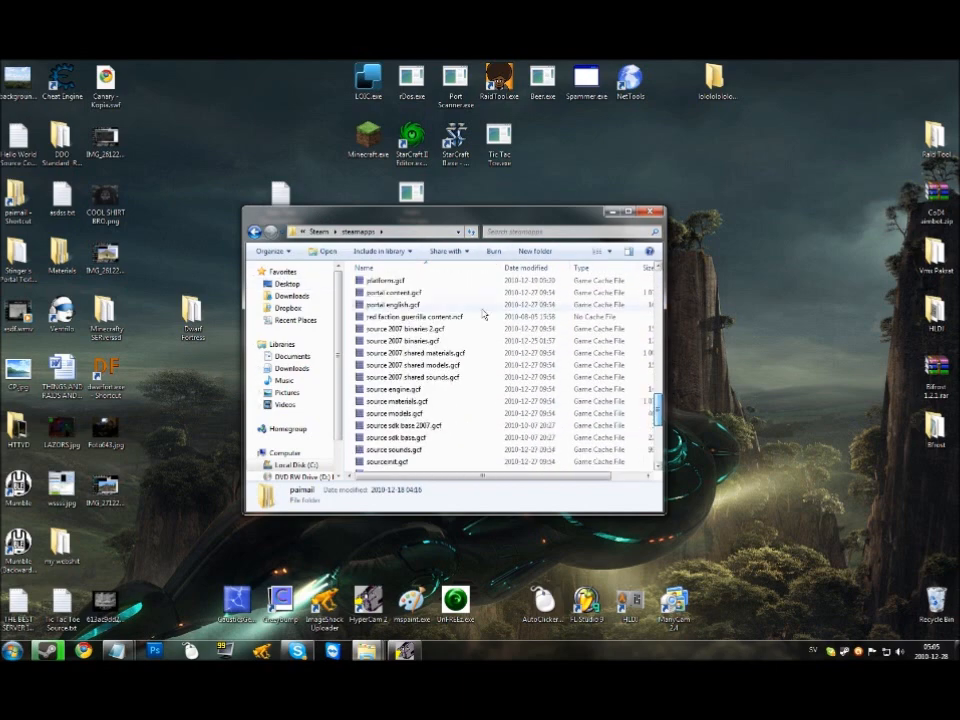
{"action": "double_click", "coordinate": [444, 295]}
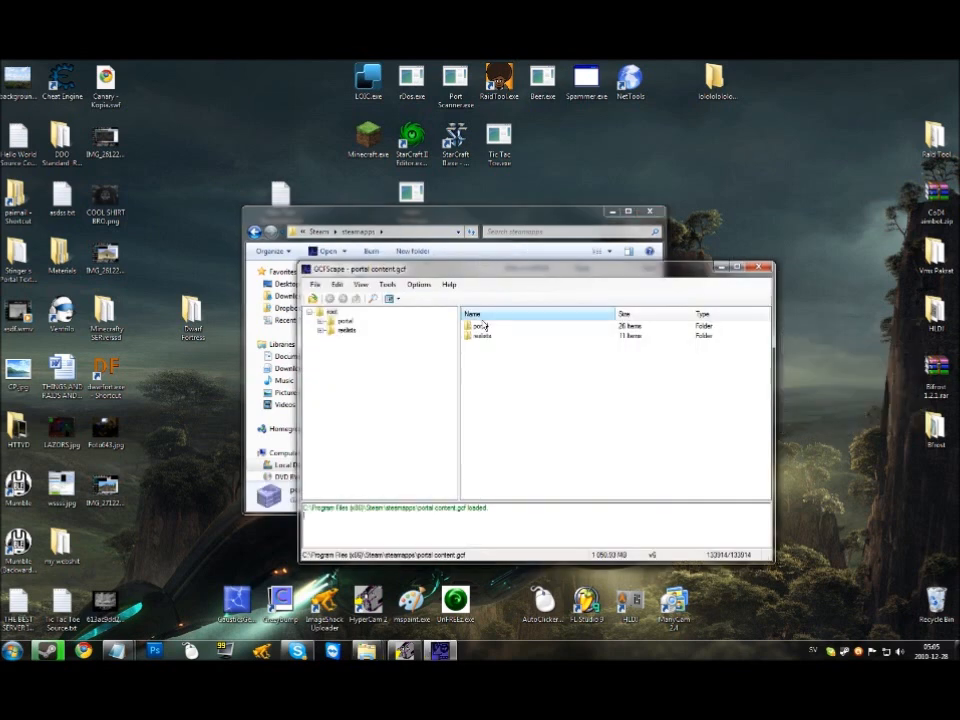
Browse the archive to the portal/materials/models/portals folder
{"action": "double_click", "coordinate": [484, 327]}
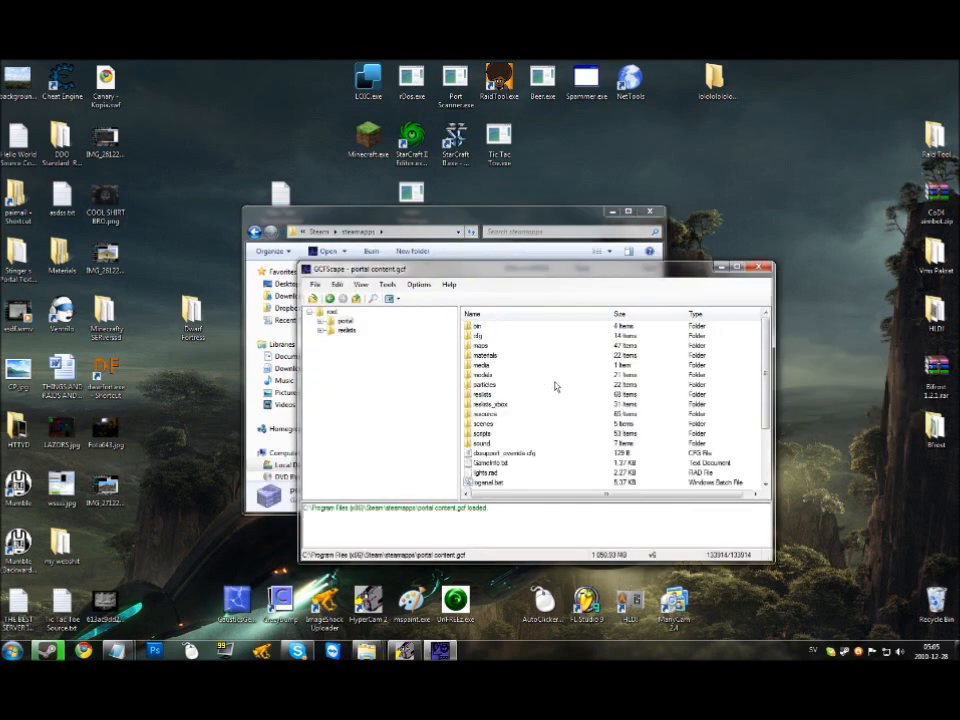
{"action": "double_click", "coordinate": [484, 355]}
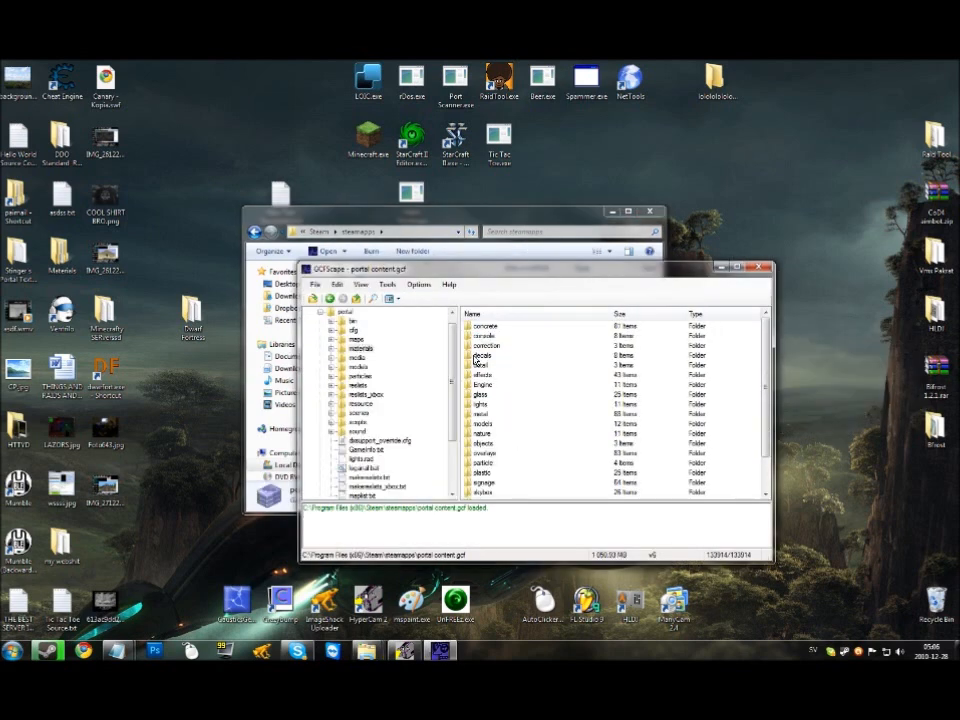
{"action": "scroll", "coordinate": [768, 357], "scroll_direction": "down", "scroll_amount": 2}
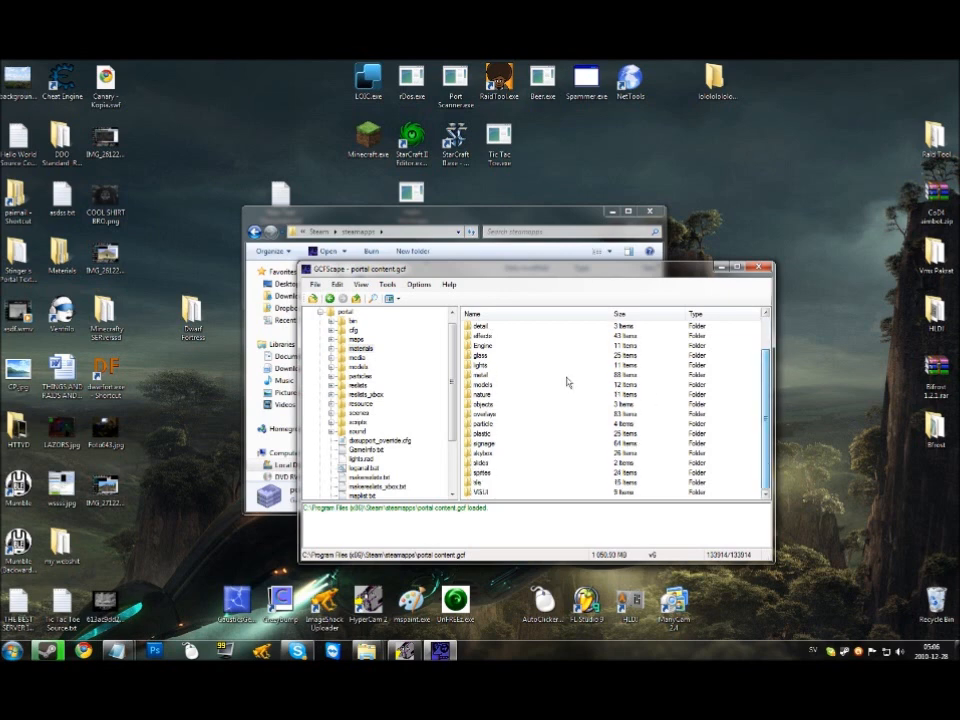
{"action": "double_click", "coordinate": [483, 384]}
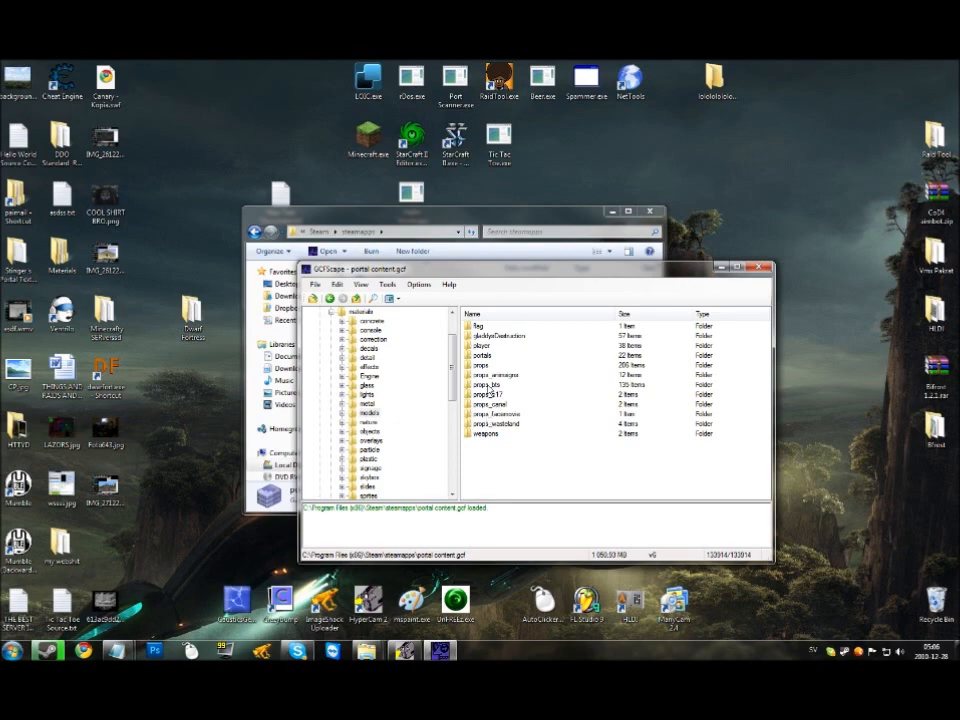
{"action": "double_click", "coordinate": [484, 355]}
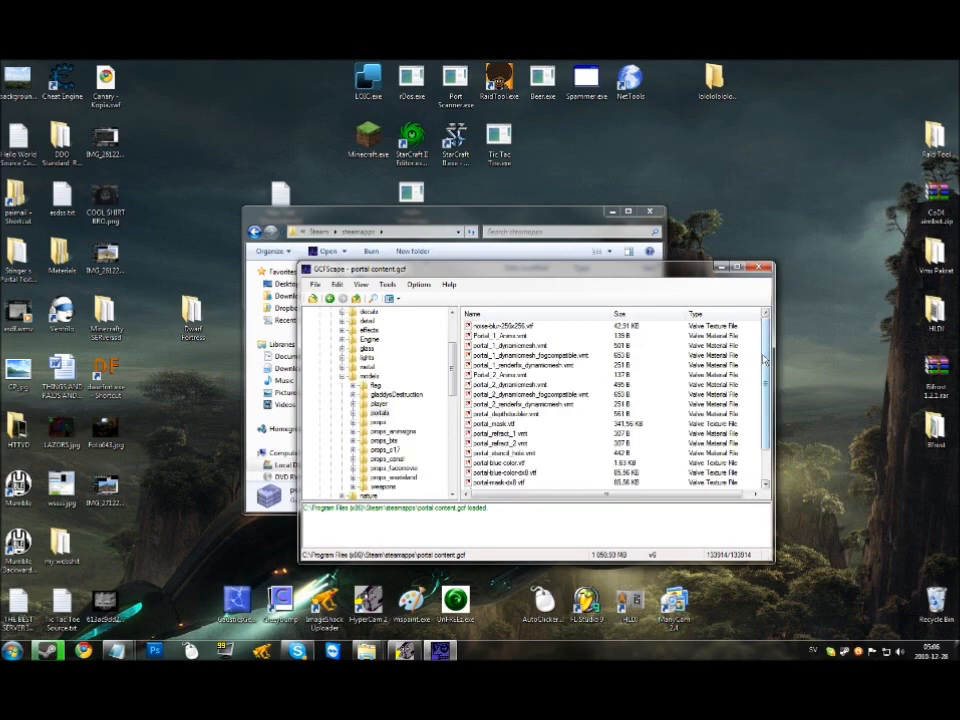
Select portal-blue-color.vtf in the archive and arrange the archive and Explorer windows side by side
{"action": "left_click_drag", "start_coordinate": [679, 277], "coordinate": [501, 240]}
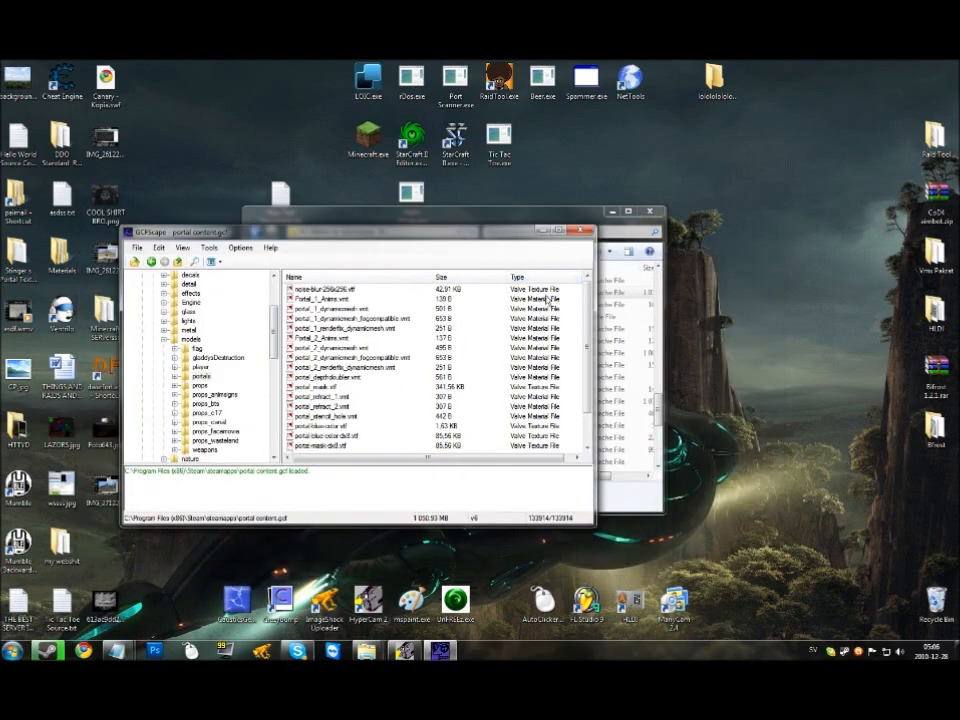
{"action": "left_click_drag", "start_coordinate": [590, 340], "coordinate": [590, 362]}
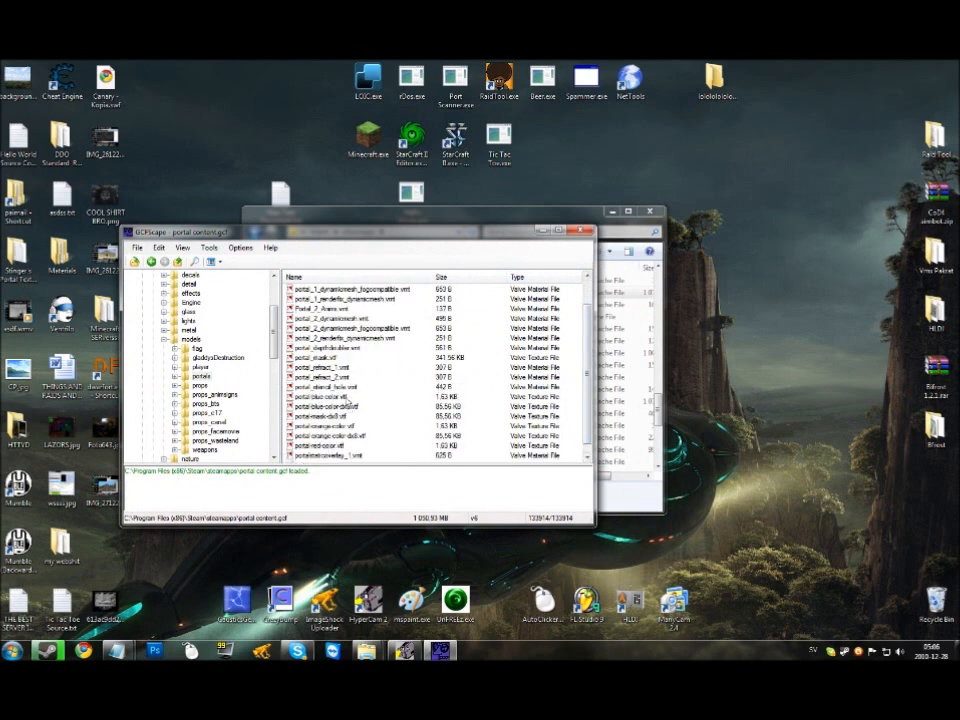
{"action": "left_click", "coordinate": [320, 397]}
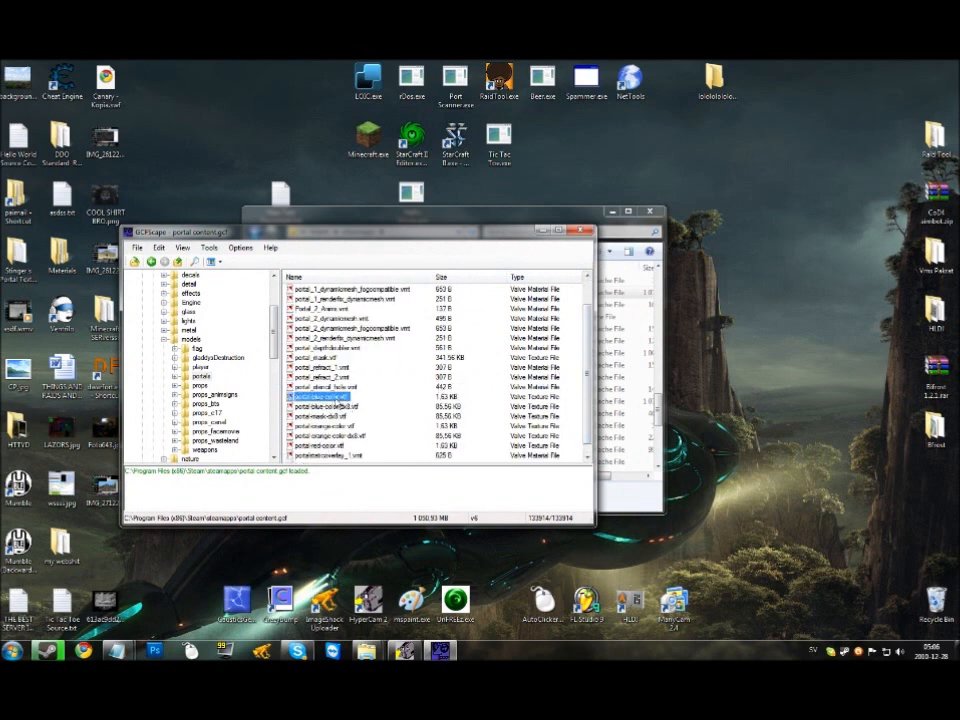
{"action": "left_click", "coordinate": [536, 214]}
{"action": "left_click_drag", "start_coordinate": [536, 214], "coordinate": [810, 289]}
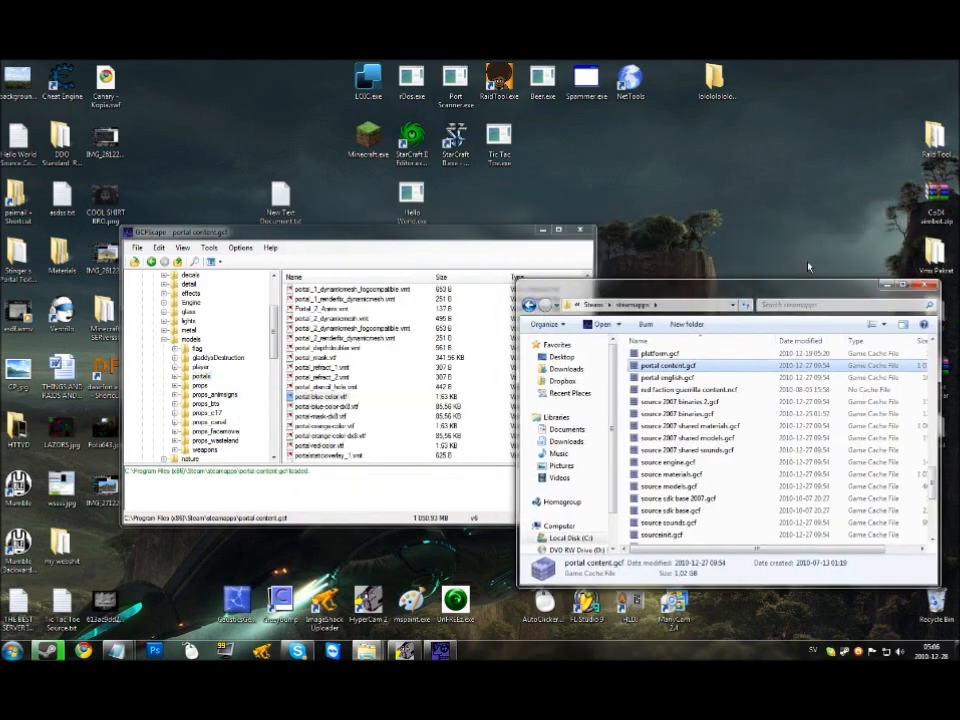
{"action": "left_click", "coordinate": [260, 310]}
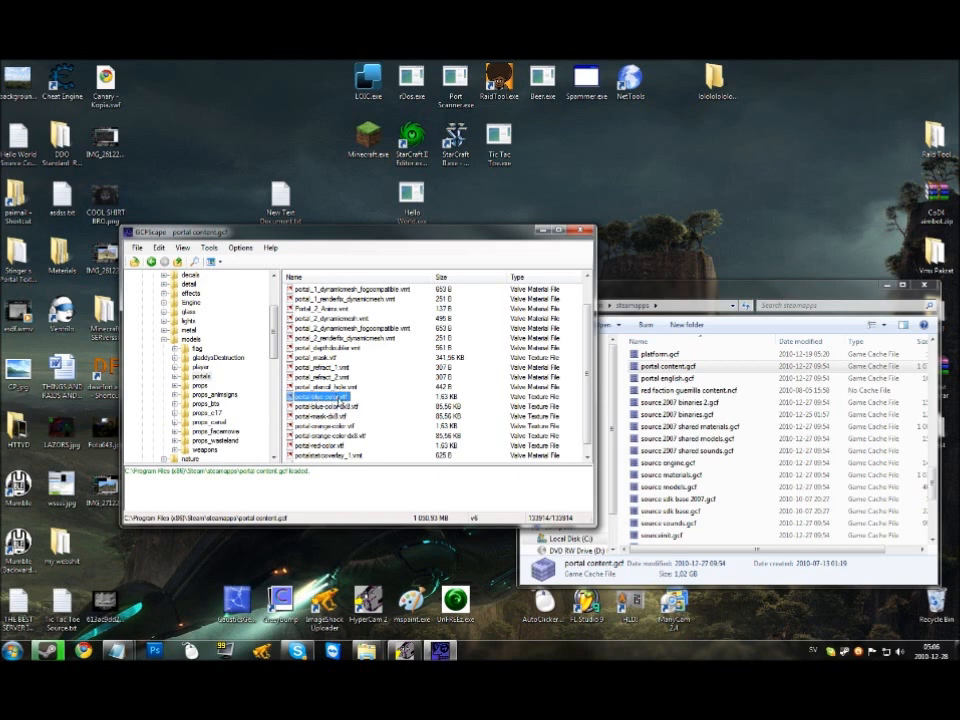
In Explorer, go into the Steam account's folder and open portal\portal\Materials\models\portals
{"action": "left_click", "coordinate": [935, 482]}
{"action": "scroll", "coordinate": [820, 470], "scroll_direction": "up", "scroll_amount": 15}
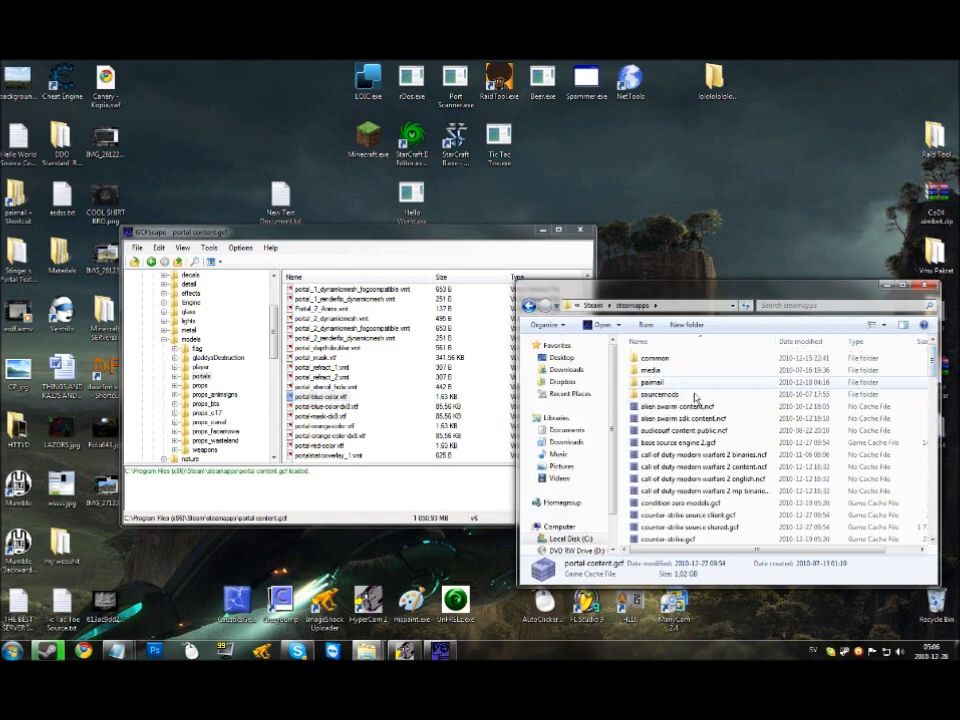
{"action": "double_click", "coordinate": [651, 381]}
{"action": "double_click", "coordinate": [655, 452]}
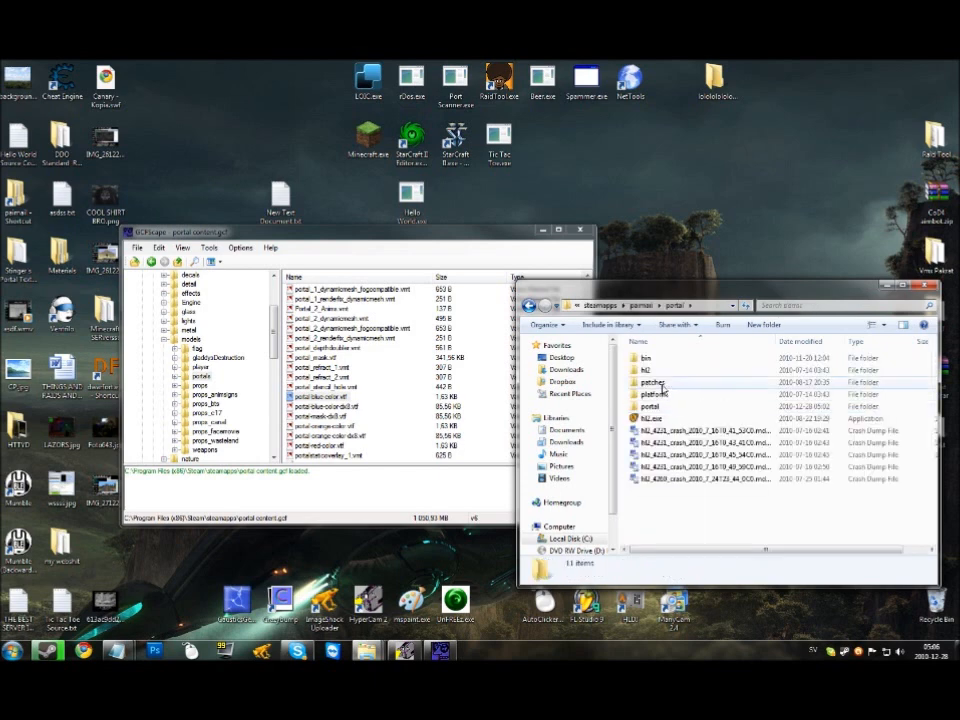
{"action": "double_click", "coordinate": [650, 406]}
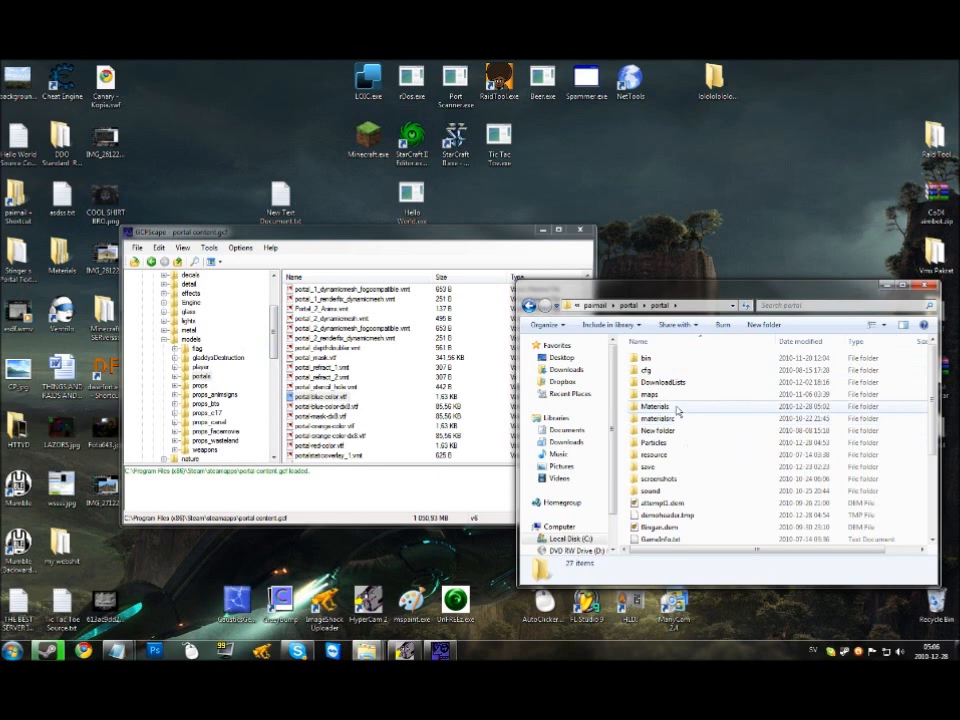
{"action": "double_click", "coordinate": [660, 407]}
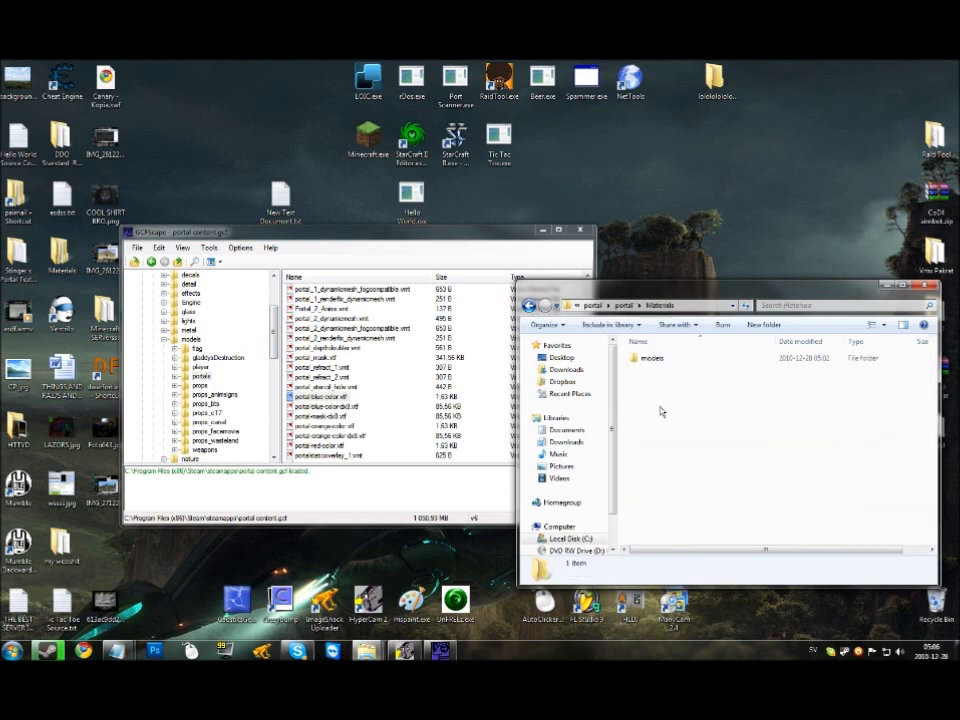
{"action": "left_click", "coordinate": [656, 359]}
{"action": "double_click", "coordinate": [656, 361]}
{"action": "double_click", "coordinate": [668, 364]}
{"action": "left_click_drag", "start_coordinate": [706, 400], "coordinate": [680, 360]}
{"action": "left_click", "coordinate": [710, 414]}
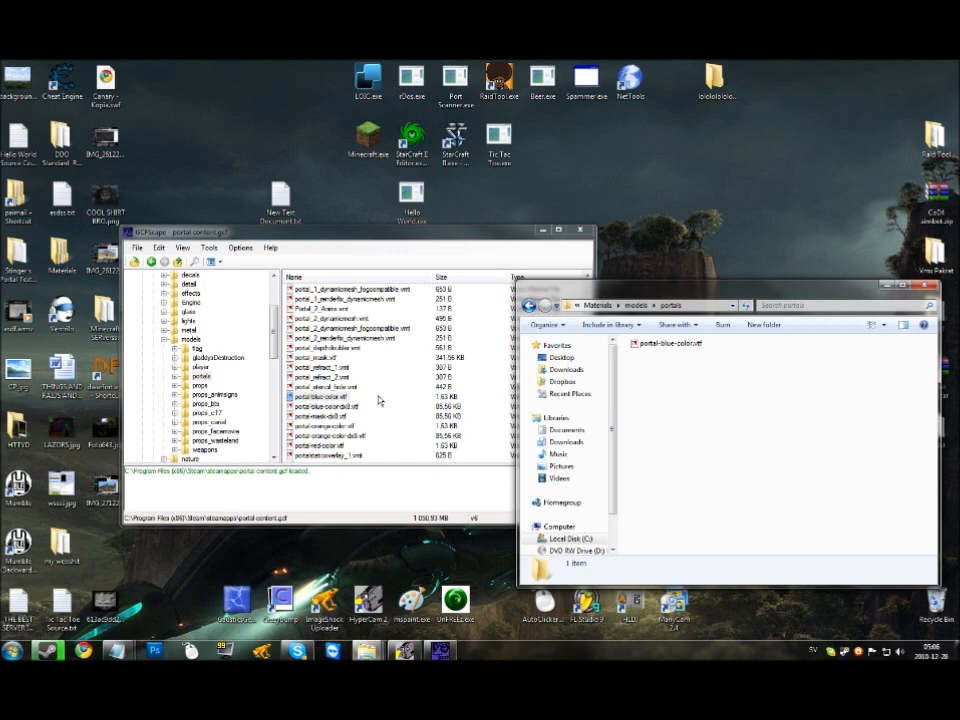
Open portal-blue-color.vtf from the game's portals folder in Photoshop
{"action": "left_click_drag", "start_coordinate": [709, 381], "coordinate": [637, 350]}
{"action": "left_click", "coordinate": [686, 369]}
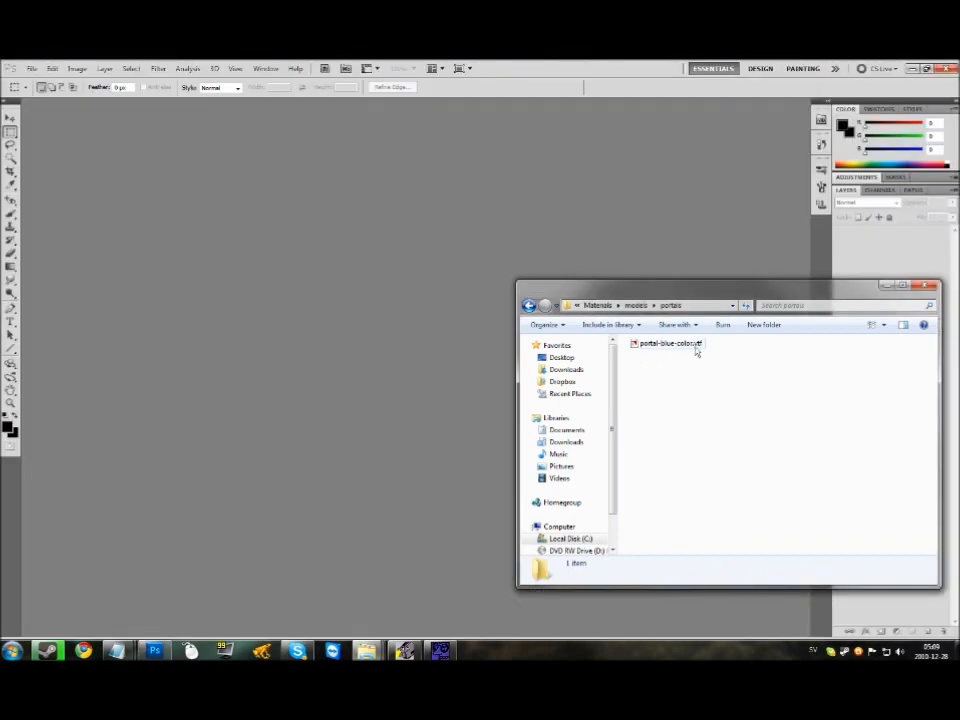
{"action": "left_click_drag", "start_coordinate": [698, 343], "coordinate": [418, 357]}
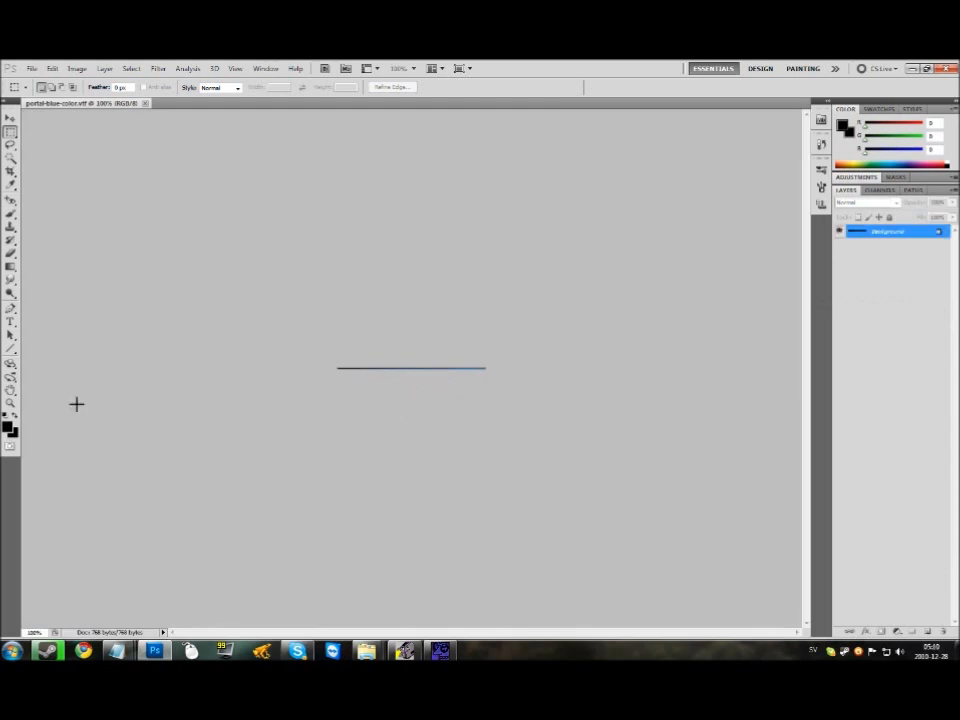
Cover the blue strip with a black-to-green gradient, drawn from its black end to its blue end
{"action": "key", "text": "z"}
{"action": "left_click", "coordinate": [420, 381]}
{"action": "left_click", "coordinate": [486, 395]}
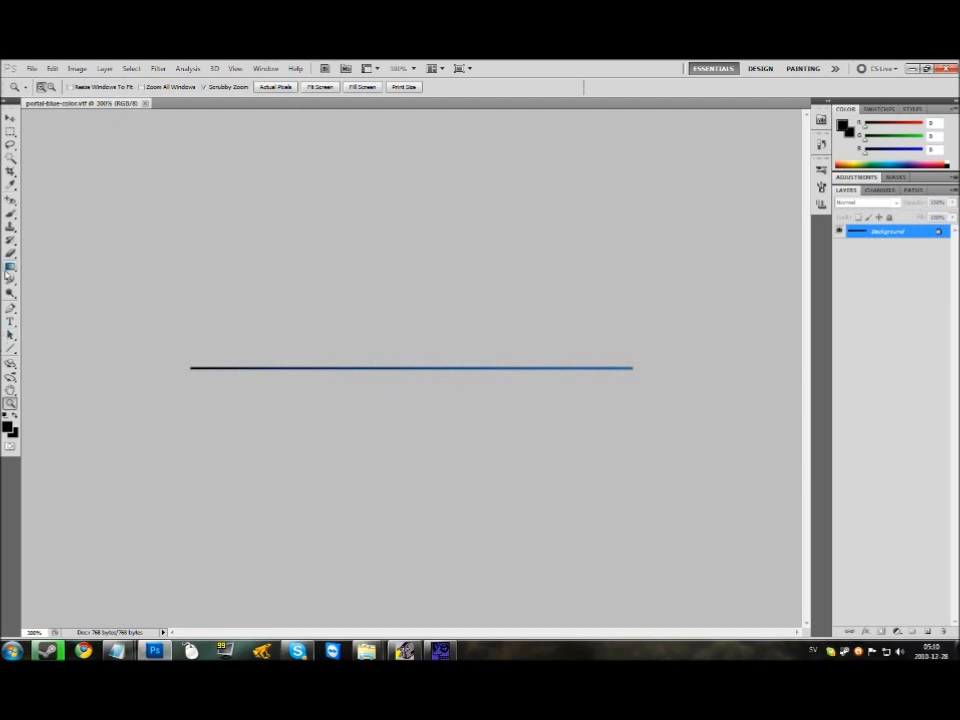
{"action": "left_click", "coordinate": [10, 265]}
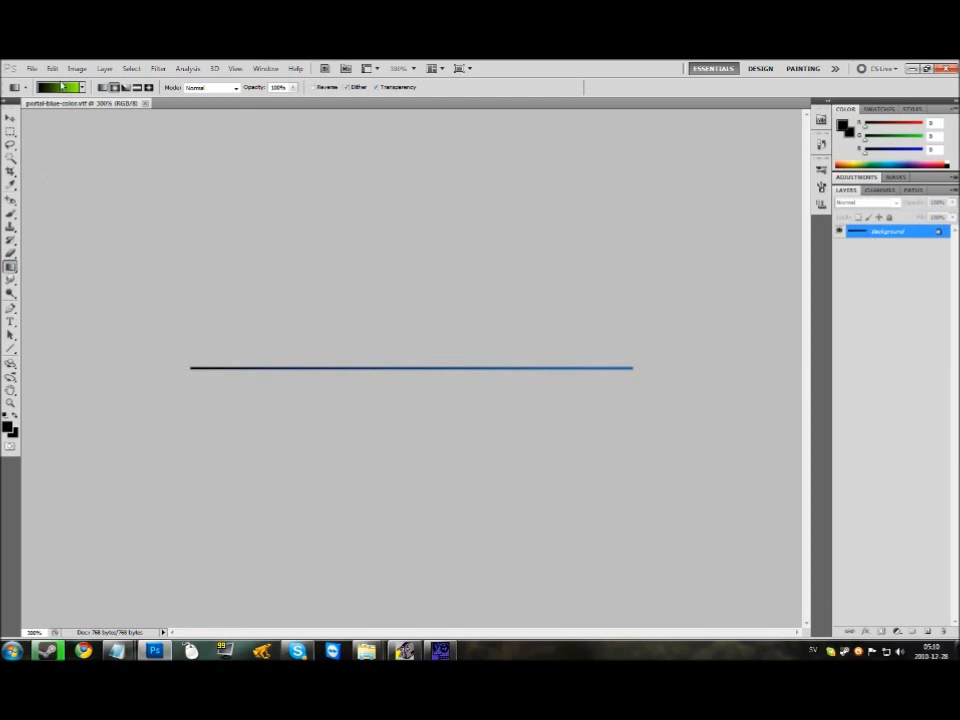
{"action": "left_click", "coordinate": [58, 87]}
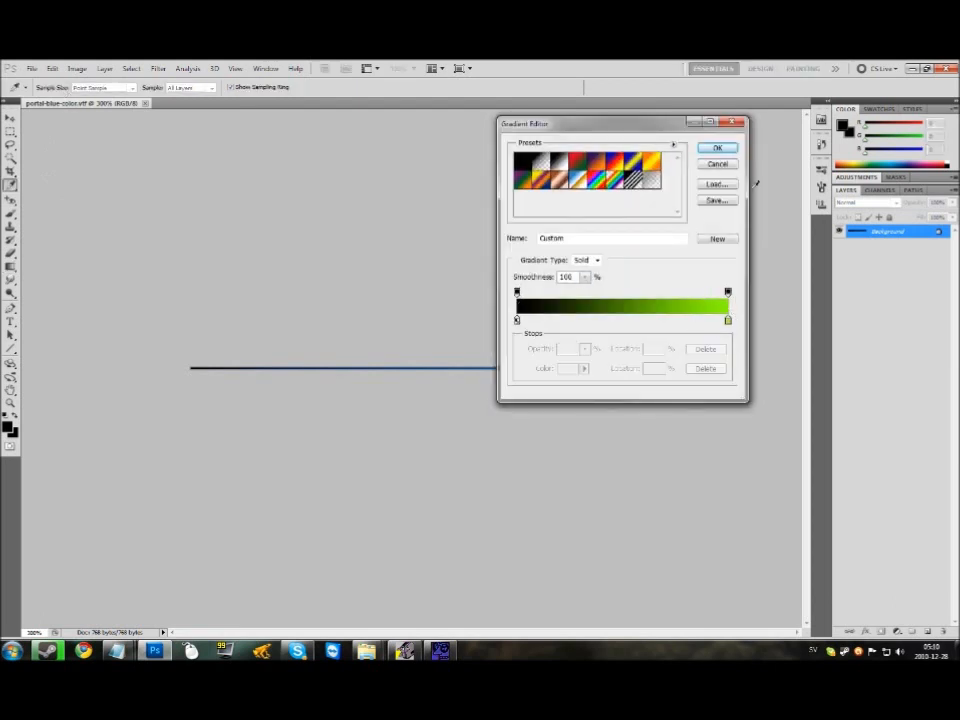
{"action": "left_click", "coordinate": [716, 147]}
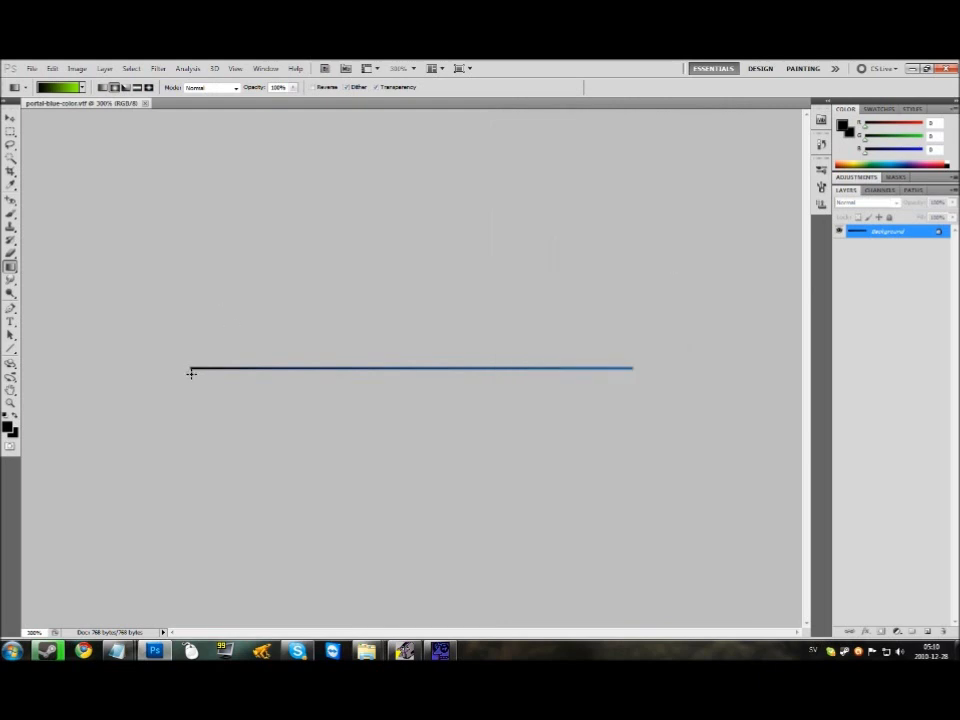
{"action": "mouse_move", "coordinate": [193, 372]}
{"action": "left_mouse_down"}
{"action": "mouse_move", "coordinate": [257, 360]}
{"action": "mouse_move", "coordinate": [646, 402]}
{"action": "mouse_move", "coordinate": [634, 402]}
{"action": "left_mouse_up"}
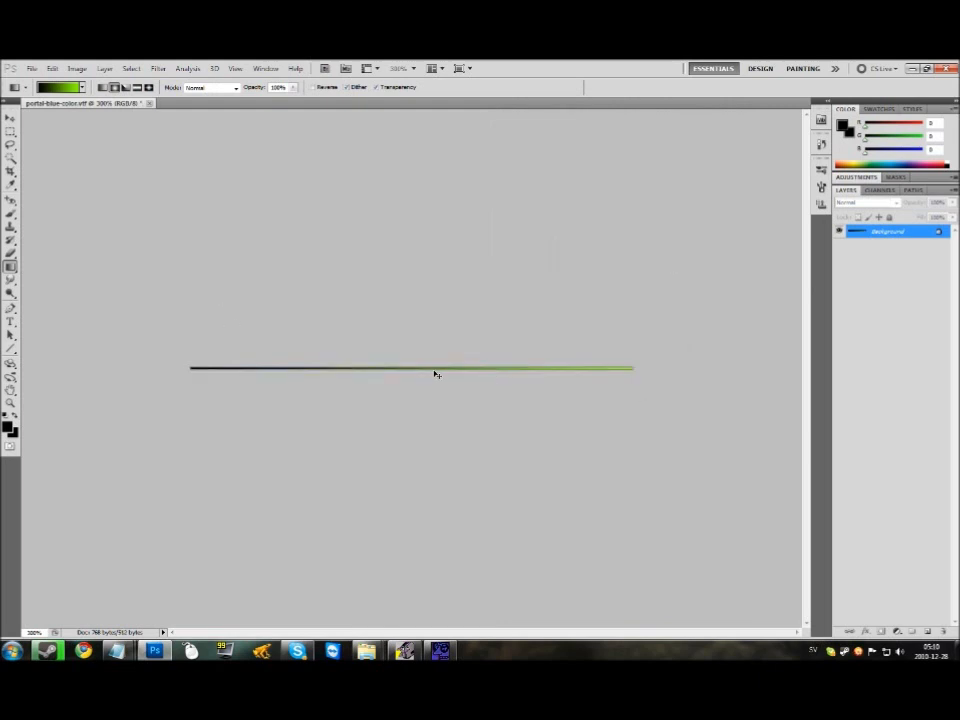
{"action": "key", "text": "ctrl+minus"}
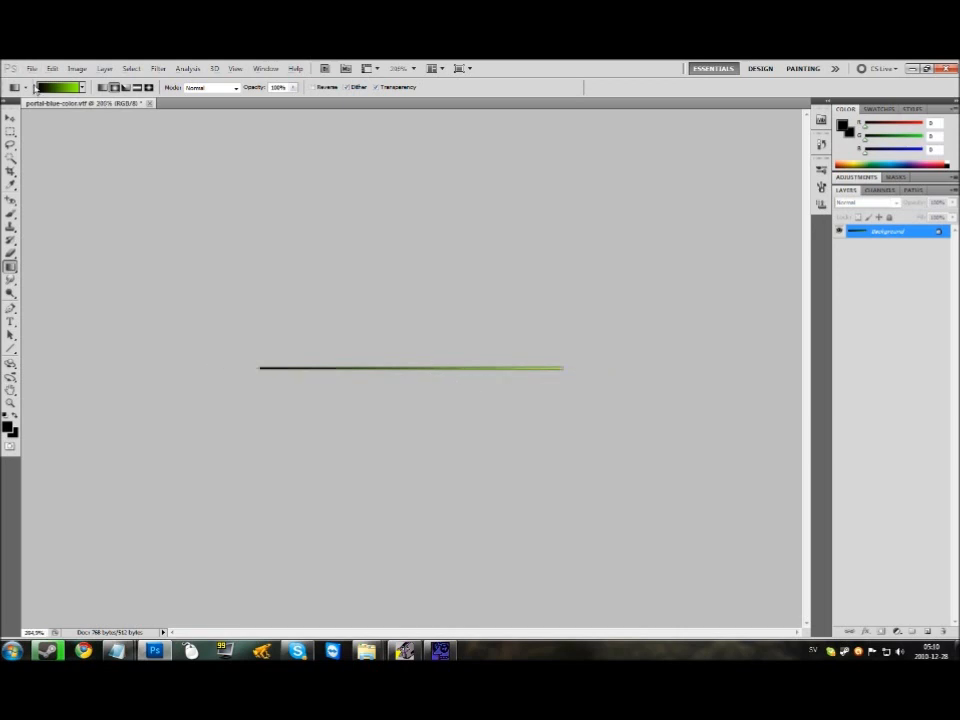
Save the recolored strip as portal-blue-color.vtf in VTF format in the portals folder, replacing the existing file
{"action": "left_click", "coordinate": [32, 68]}
{"action": "left_click", "coordinate": [78, 245]}
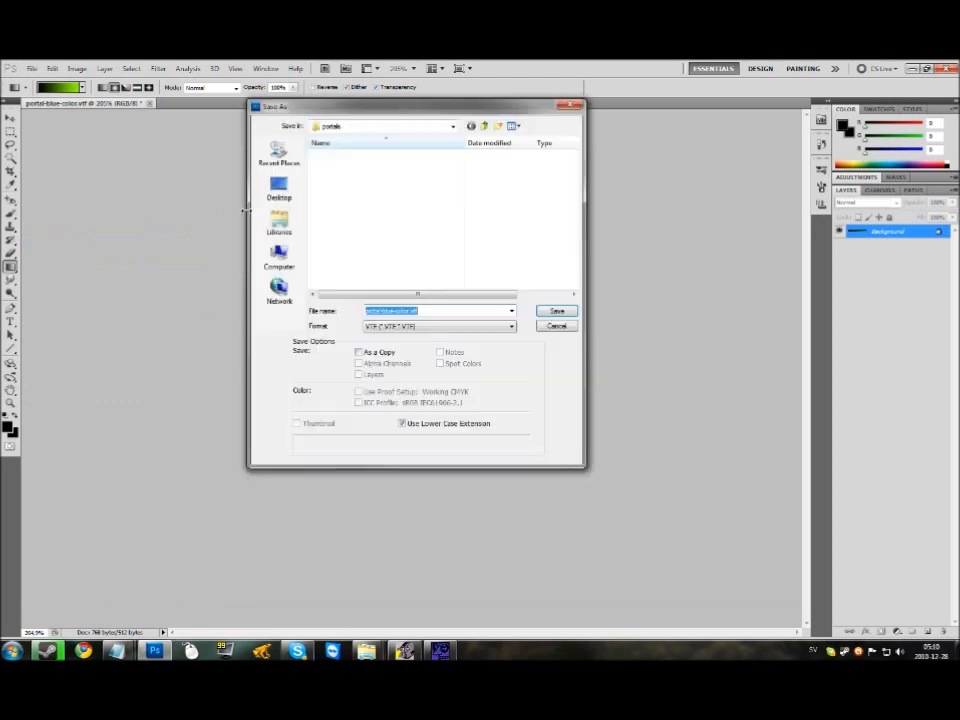
{"action": "left_click", "coordinate": [400, 326]}
{"action": "left_click", "coordinate": [395, 494]}
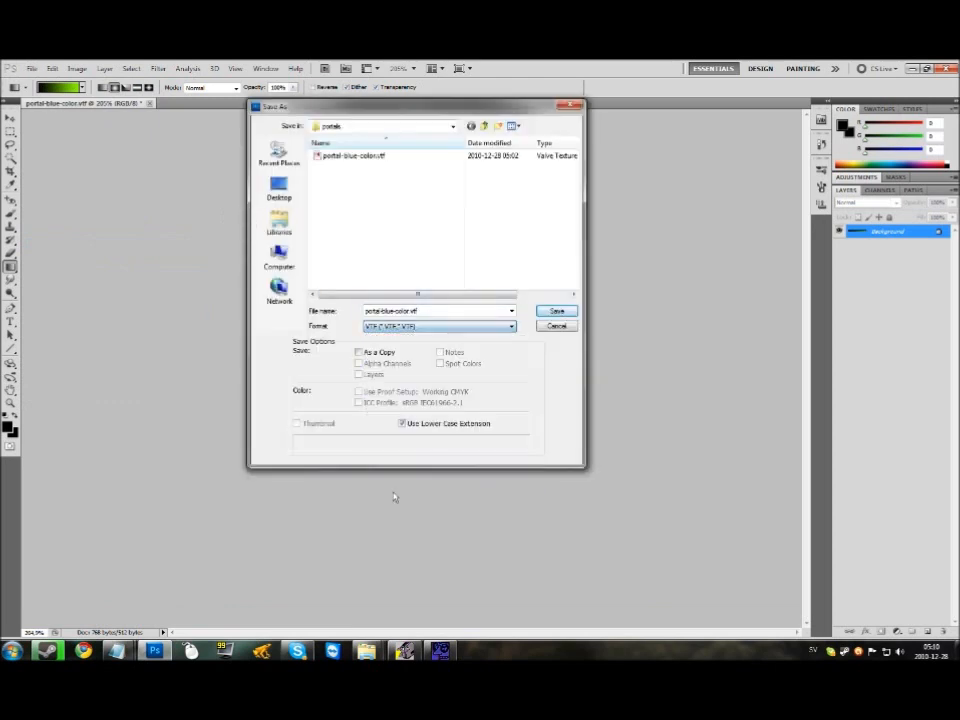
{"action": "left_click", "coordinate": [428, 327]}
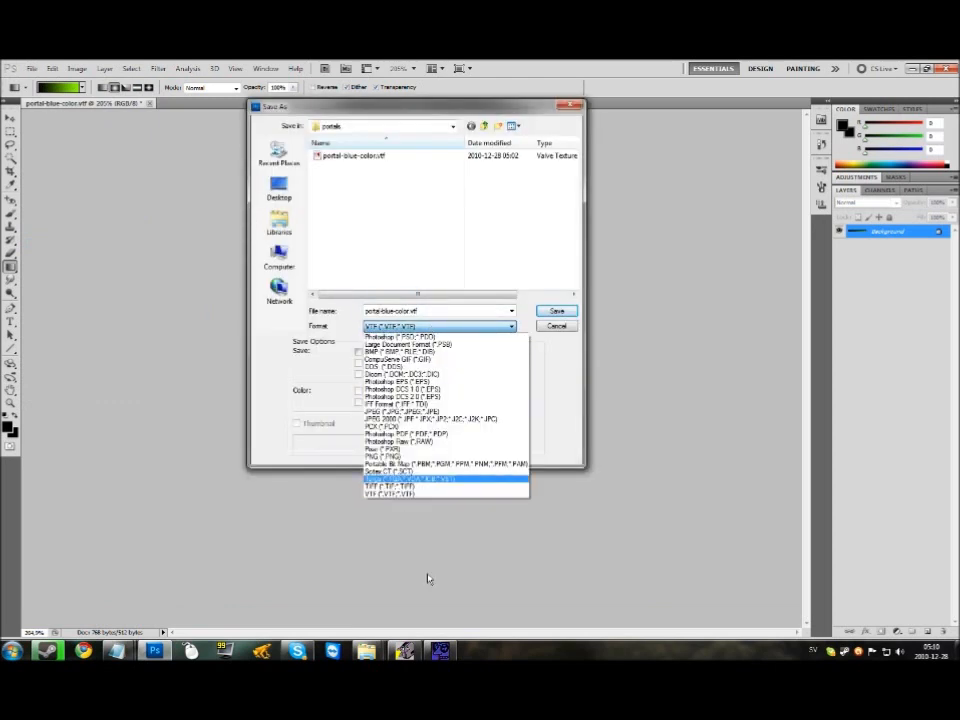
{"action": "left_click", "coordinate": [413, 495]}
{"action": "left_click", "coordinate": [554, 312]}
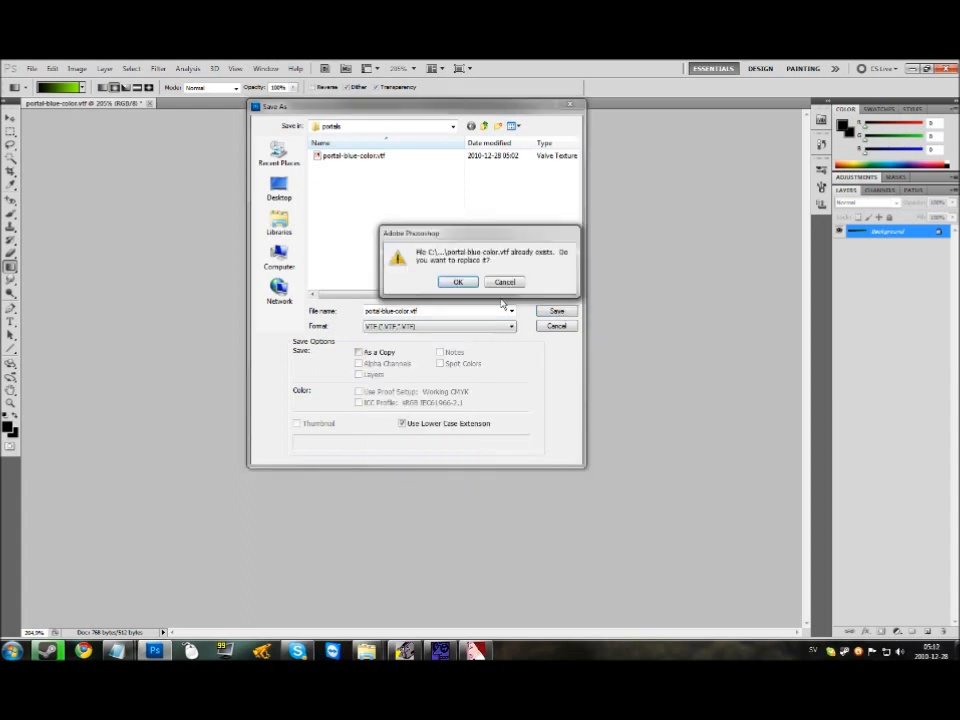
{"action": "left_click", "coordinate": [459, 283]}
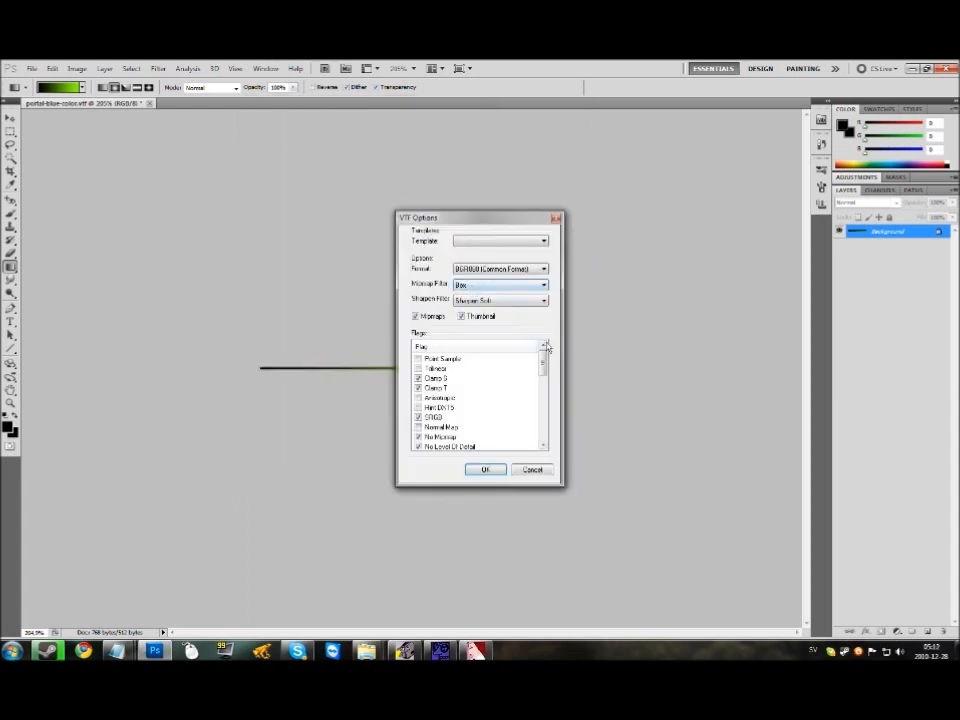
Review the texture flags in the VTF options and finish saving with the existing settings
{"action": "left_click_drag", "start_coordinate": [542, 364], "coordinate": [542, 370]}
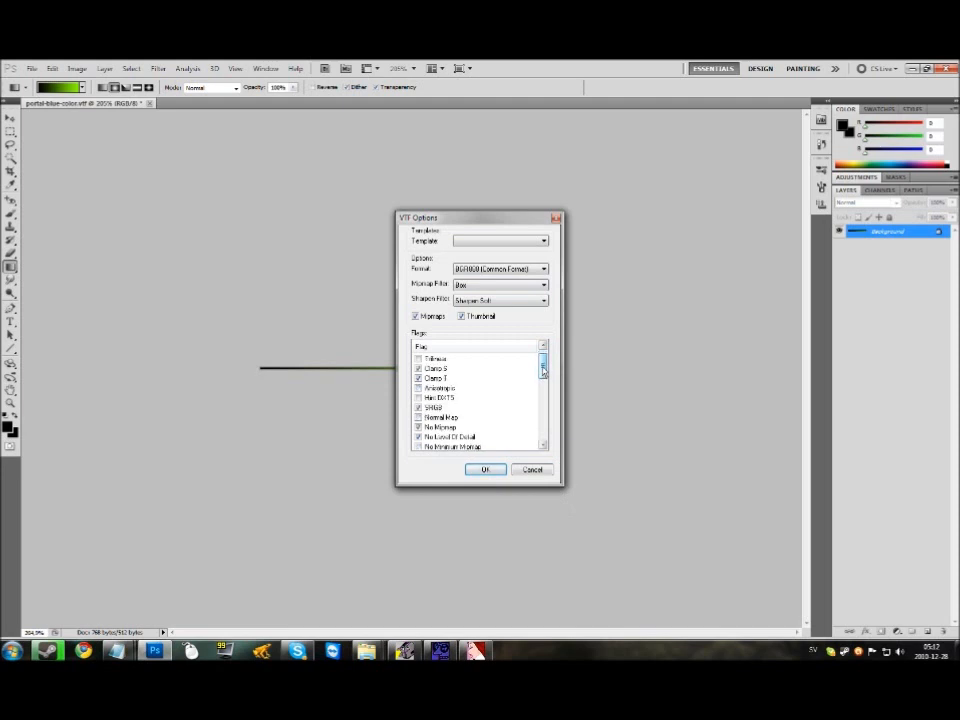
{"action": "left_click_drag", "start_coordinate": [545, 378], "coordinate": [545, 372]}
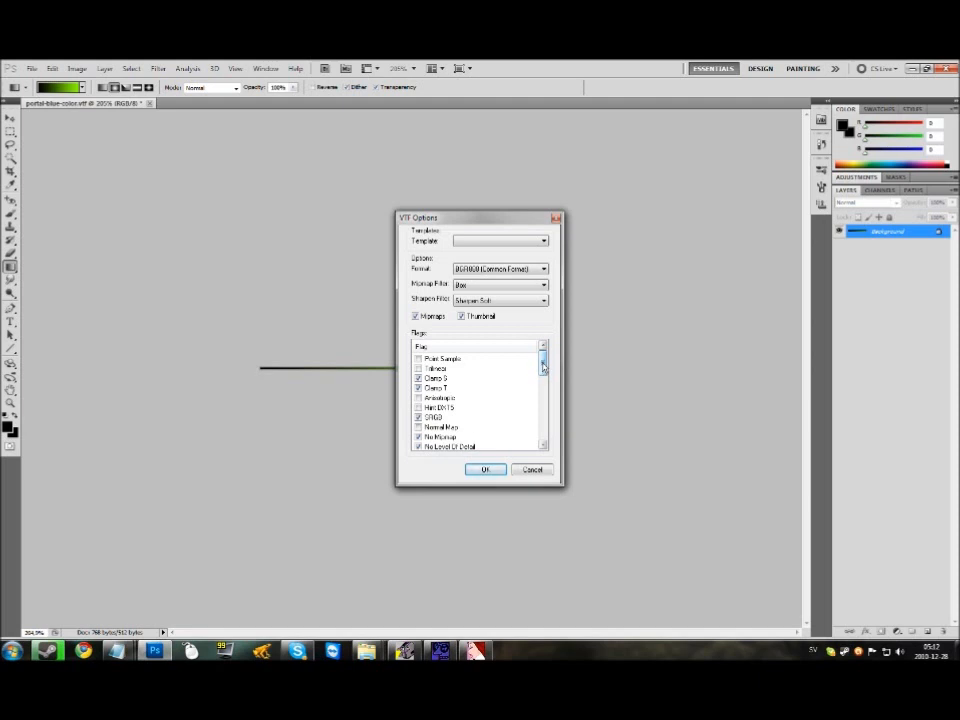
{"action": "left_click_drag", "start_coordinate": [543, 367], "coordinate": [543, 370]}
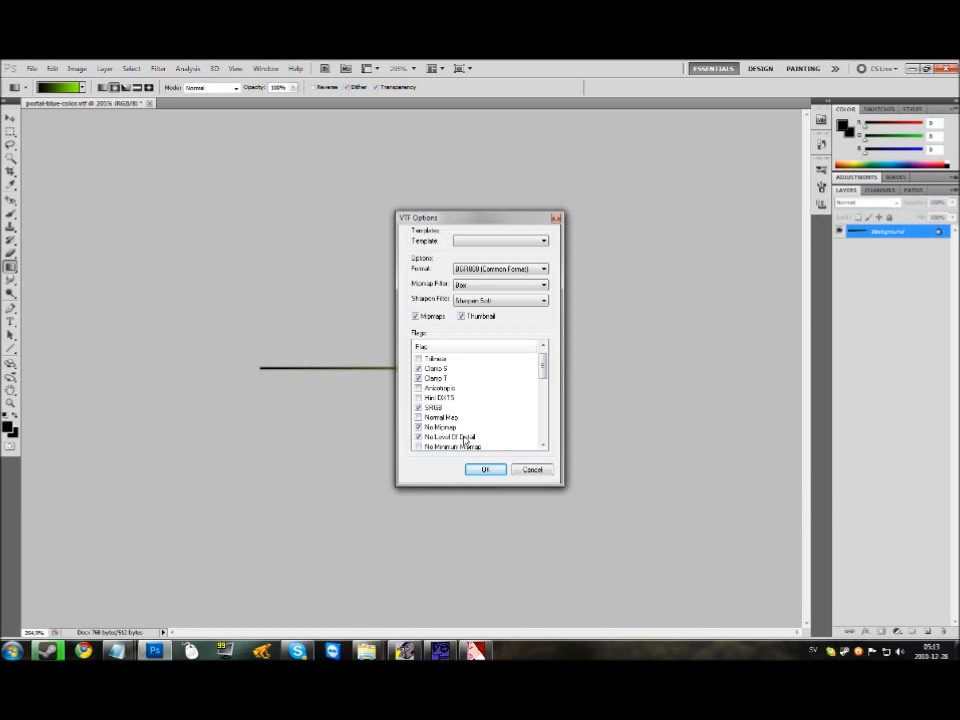
{"action": "mouse_move", "coordinate": [543, 372]}
{"action": "left_mouse_down"}
{"action": "mouse_move", "coordinate": [543, 395]}
{"action": "mouse_move", "coordinate": [543, 352]}
{"action": "left_mouse_up"}
{"action": "left_click", "coordinate": [486, 470]}
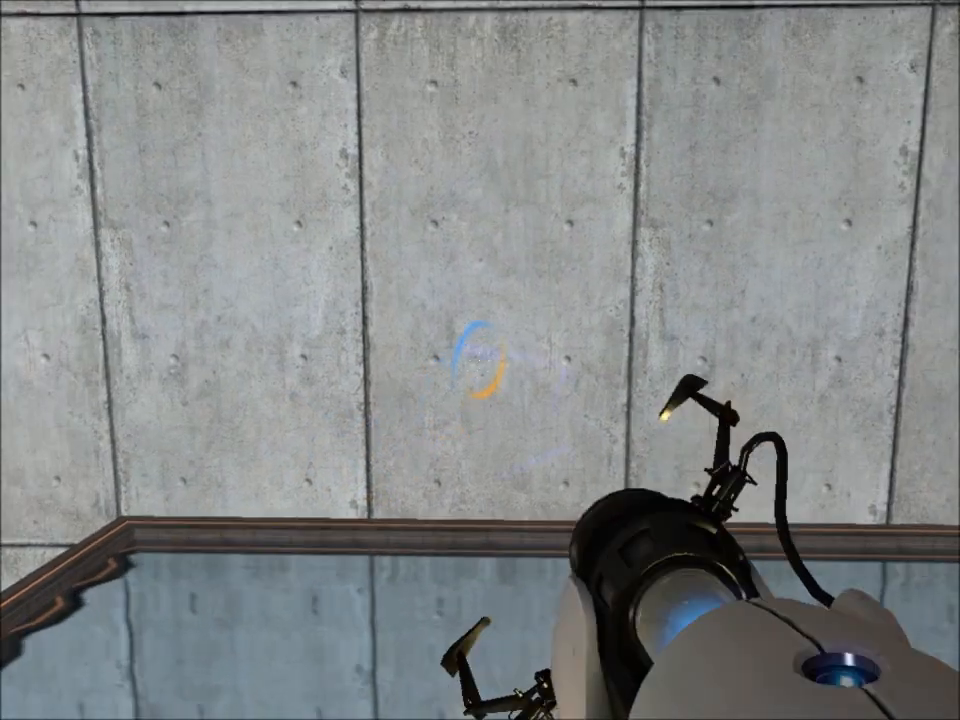
{"action": "left_click", "coordinate": [480, 362]}
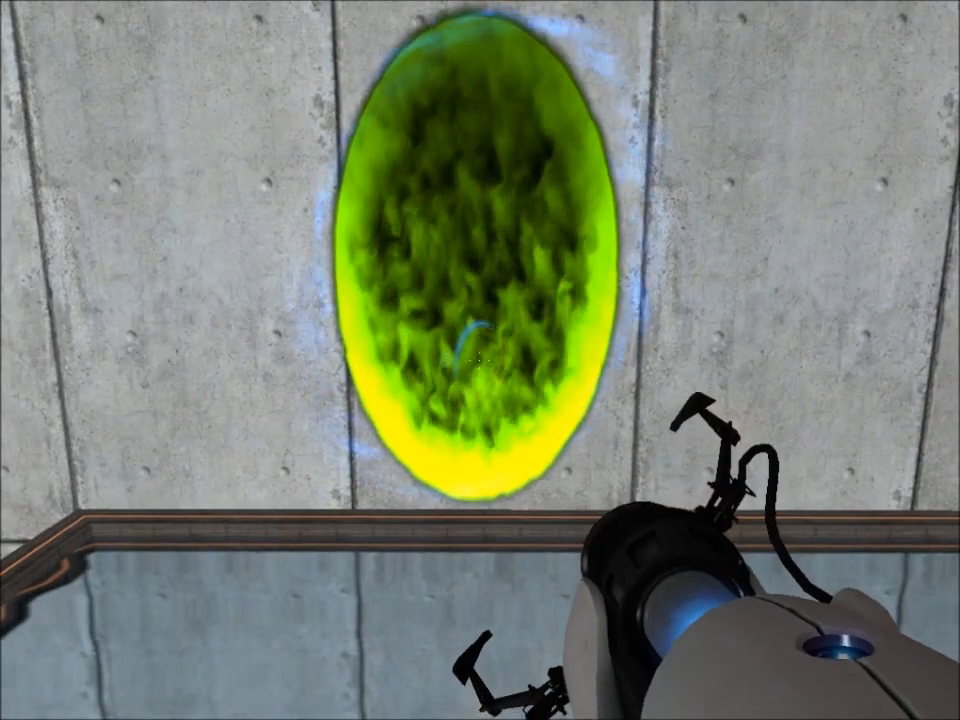
{"action": "right_click", "coordinate": [480, 362]}
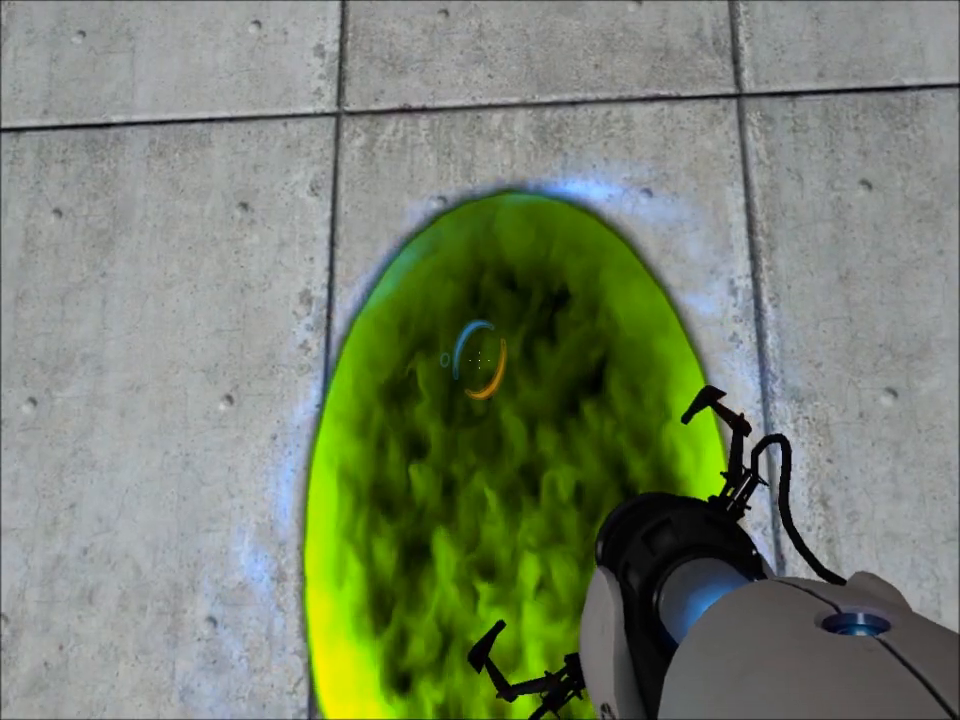
{"action": "key", "text": "w"}
{"action": "key", "text": "s"}
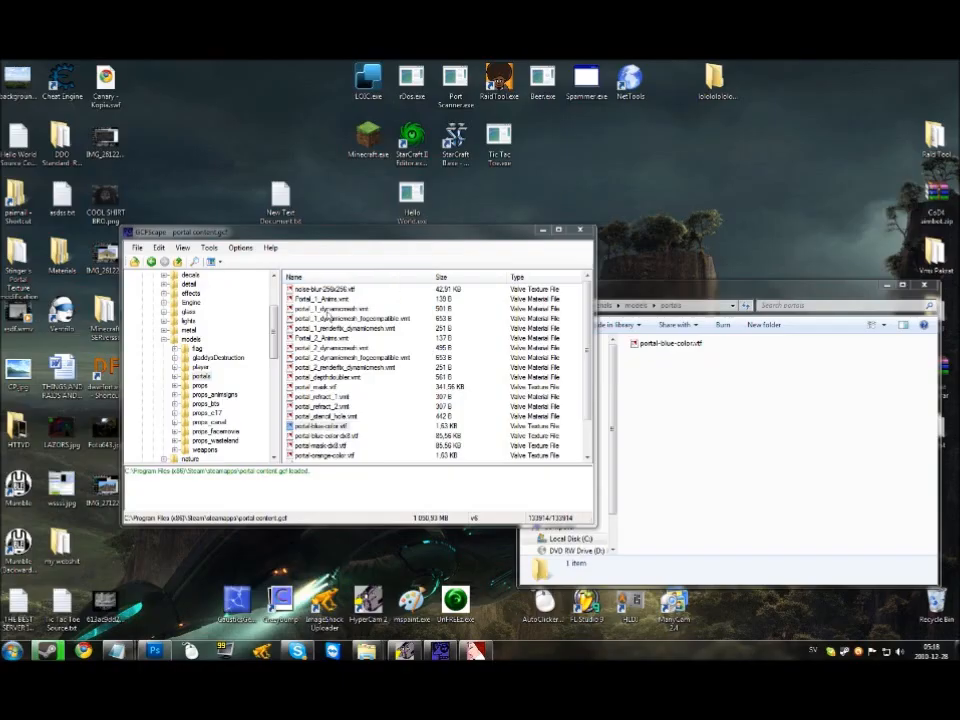
Extract noise-blur-256x256.vtf from the archive into the game's portals folder and open it in Photoshop
{"action": "left_click", "coordinate": [322, 290]}
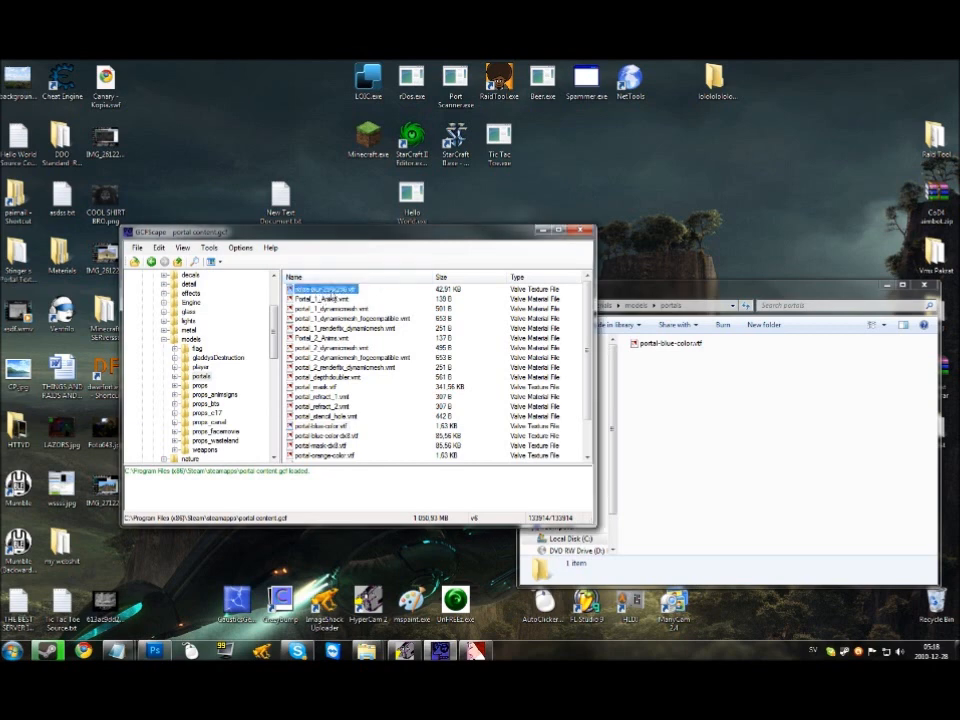
{"action": "left_click_drag", "start_coordinate": [318, 290], "coordinate": [724, 444]}
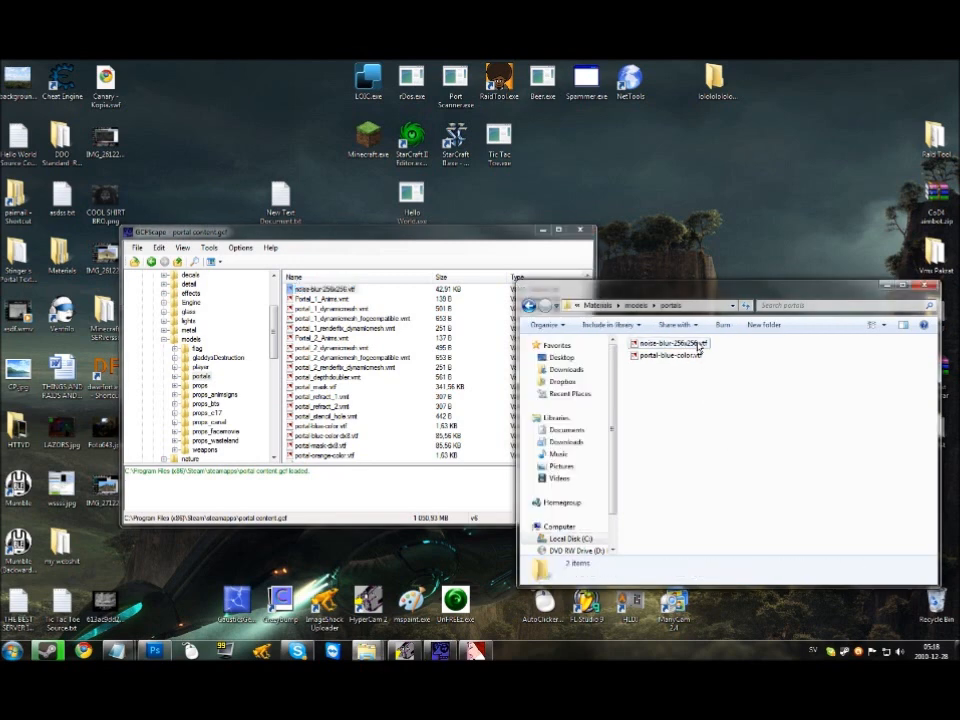
{"action": "left_click_drag", "start_coordinate": [690, 344], "coordinate": [154, 651]}
{"action": "left_click", "coordinate": [365, 504]}
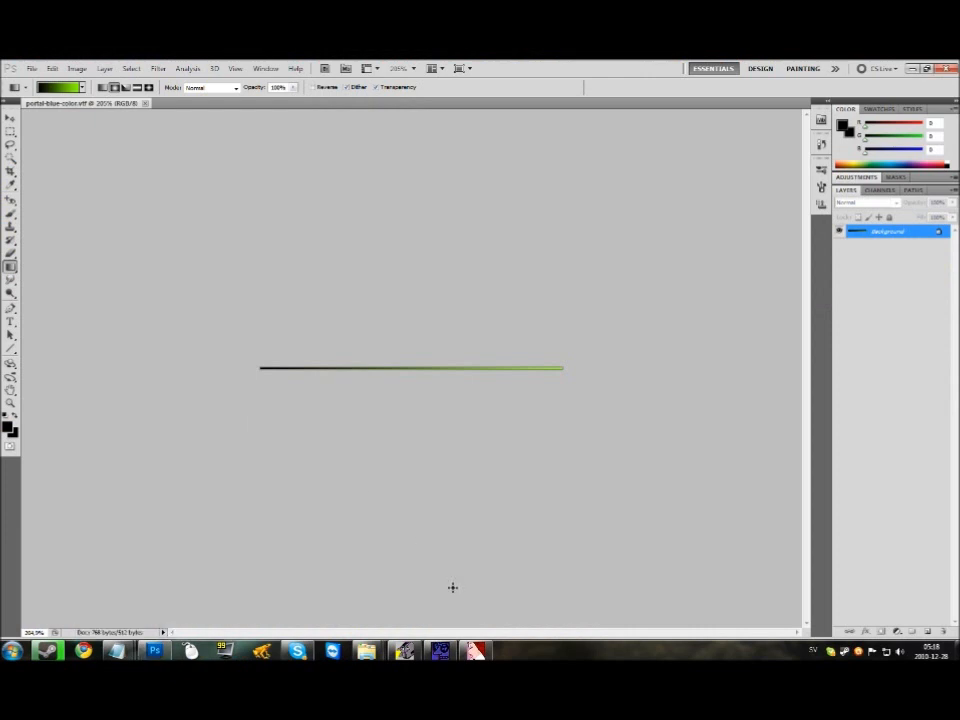
{"action": "mouse_move", "coordinate": [366, 651]}
{"action": "left_click", "coordinate": [497, 598]}
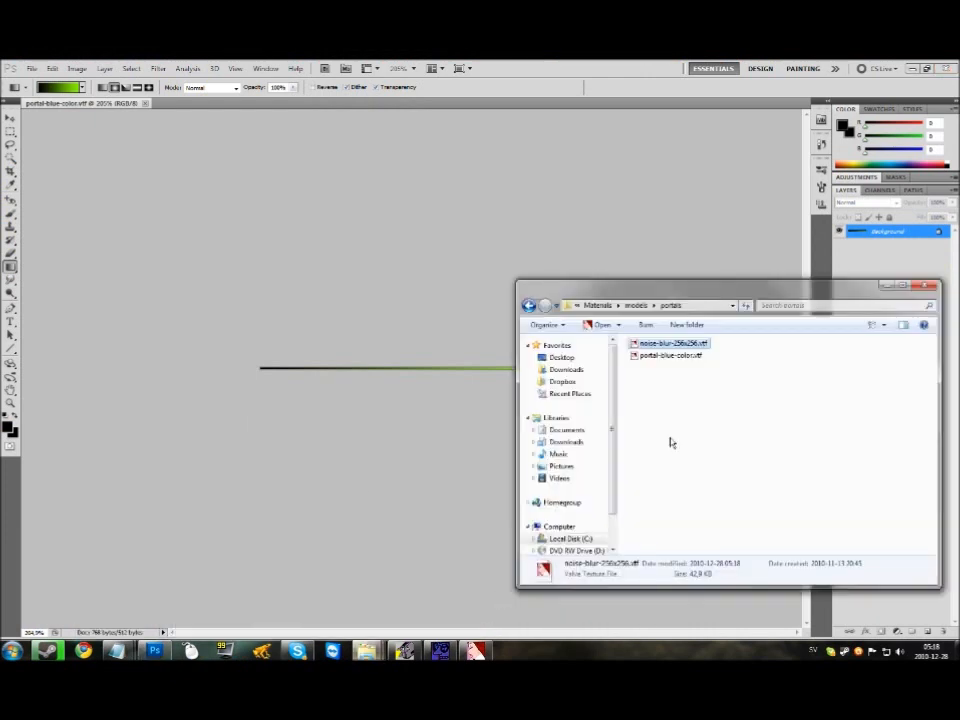
{"action": "double_click", "coordinate": [660, 339]}
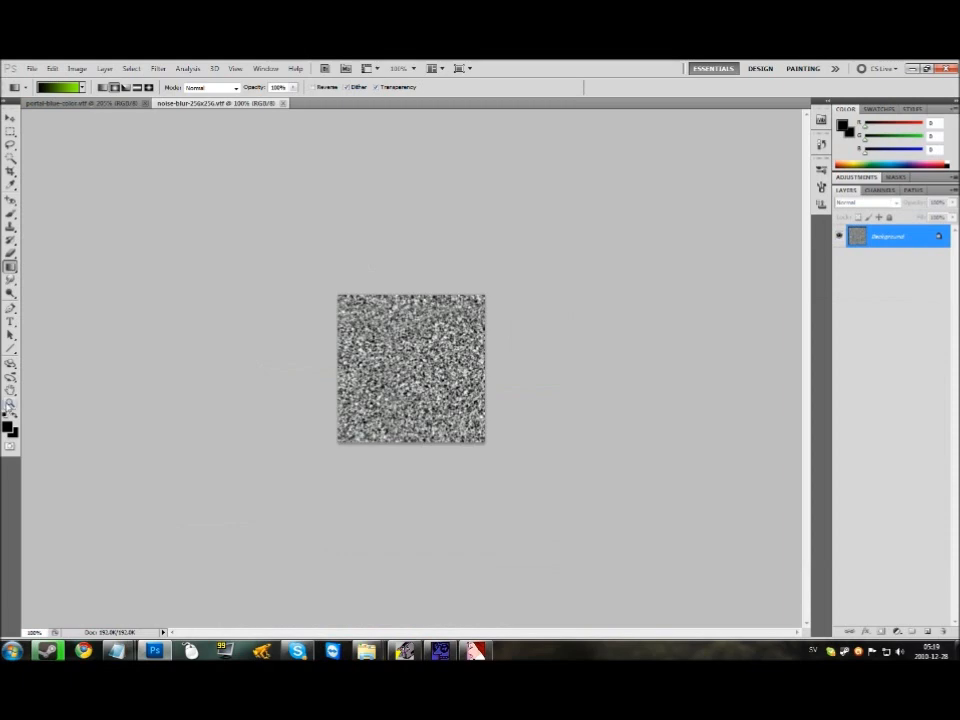
Examine the original noise texture up close and compare it with the black-and-white diagonally streaked version
{"action": "left_click", "coordinate": [10, 402]}
{"action": "left_click_drag", "start_coordinate": [396, 410], "coordinate": [419, 399]}
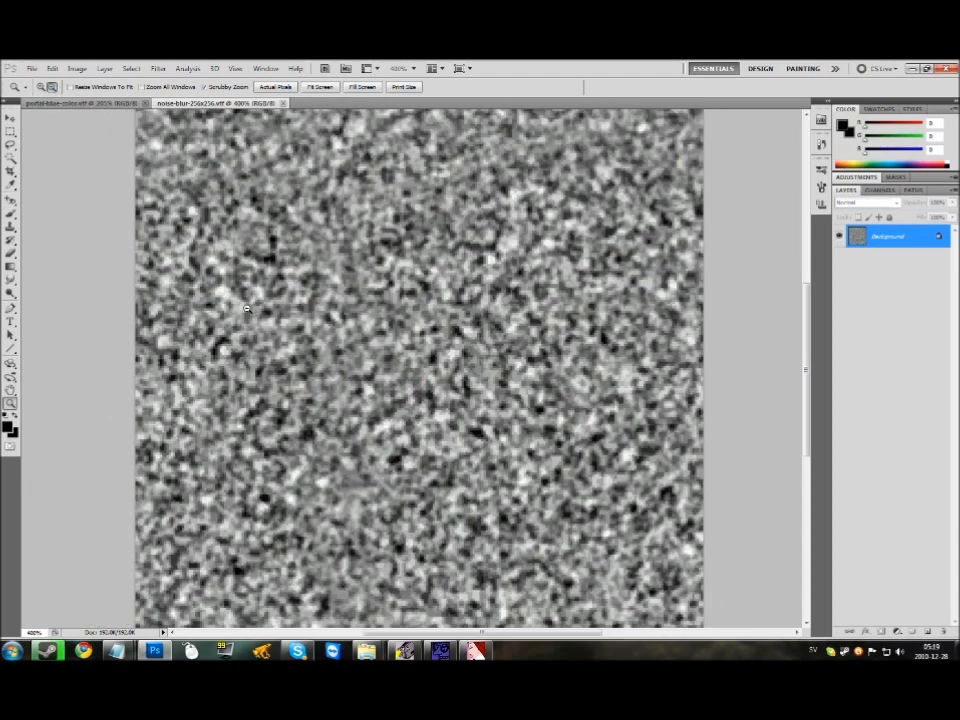
{"action": "left_click", "coordinate": [350, 200], "text": "alt"}
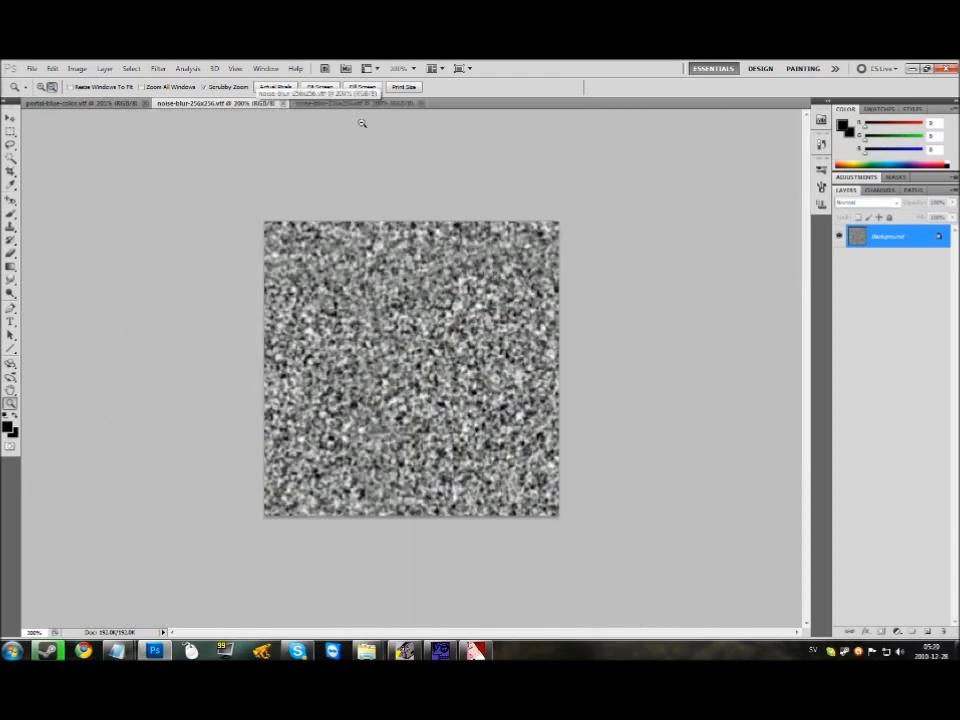
{"action": "left_click", "coordinate": [360, 103]}
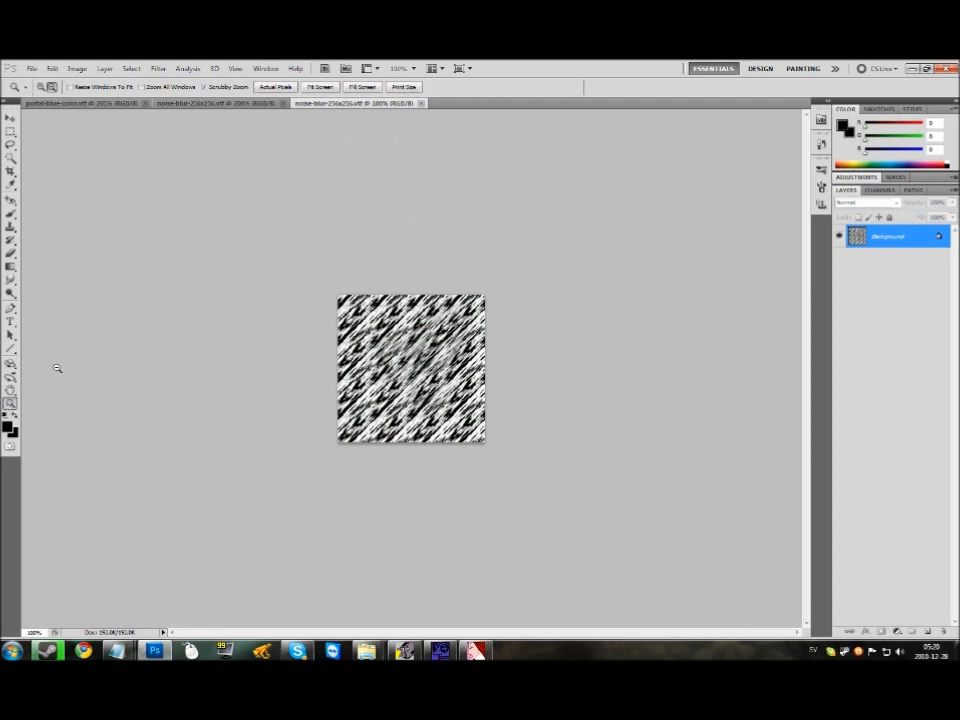
{"action": "left_click", "coordinate": [41, 87]}
{"action": "left_click_drag", "start_coordinate": [302, 292], "coordinate": [435, 422]}
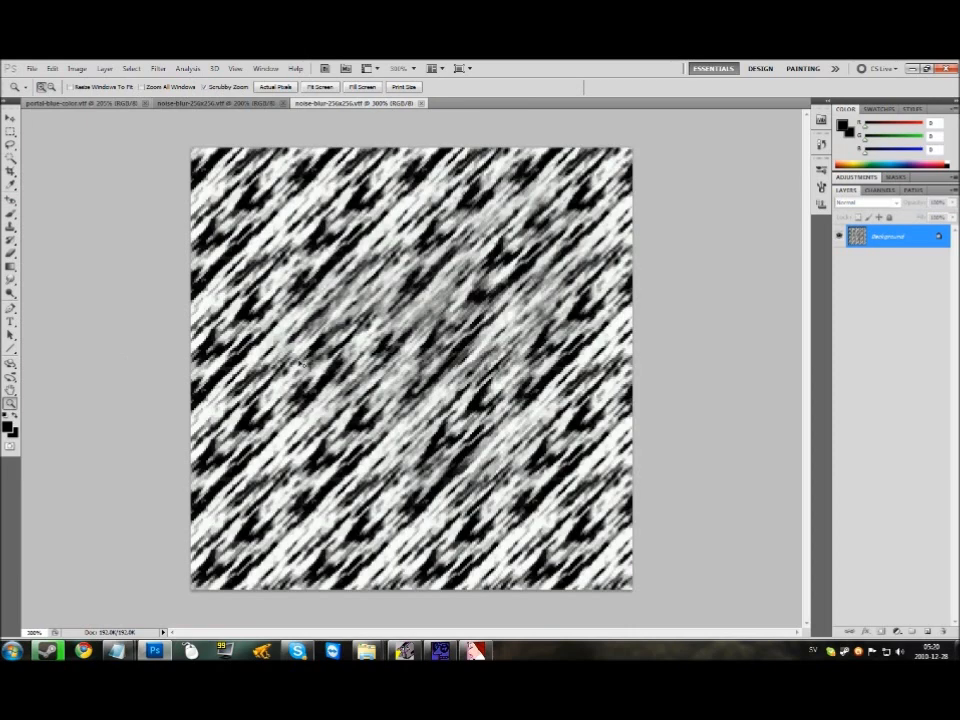
{"action": "left_click", "coordinate": [52, 88]}
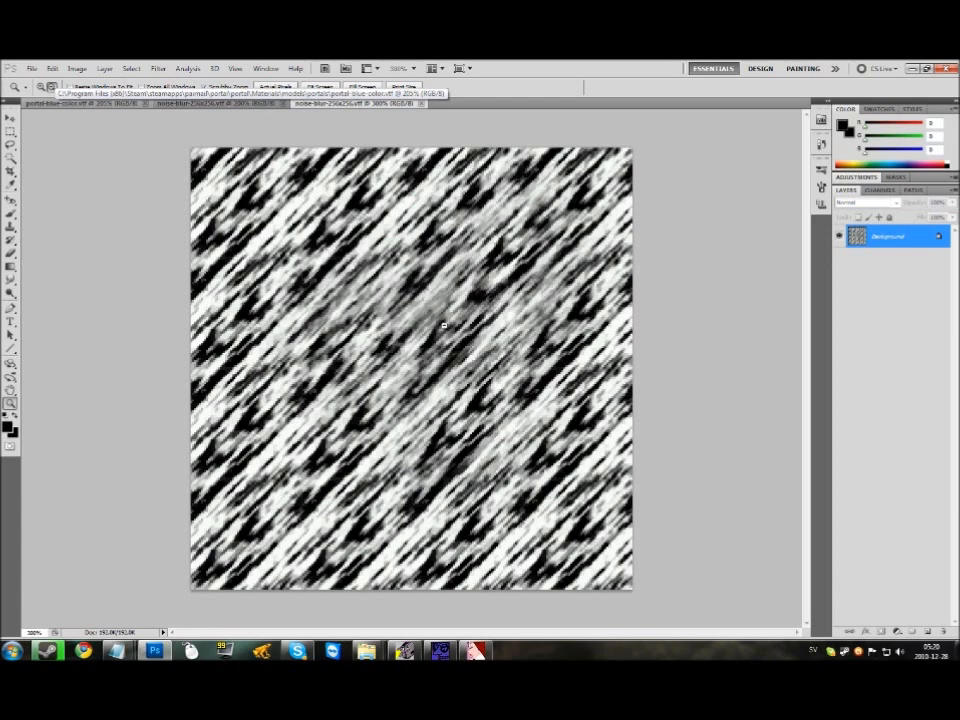
{"action": "left_click", "coordinate": [399, 360]}
{"action": "left_click", "coordinate": [390, 355]}
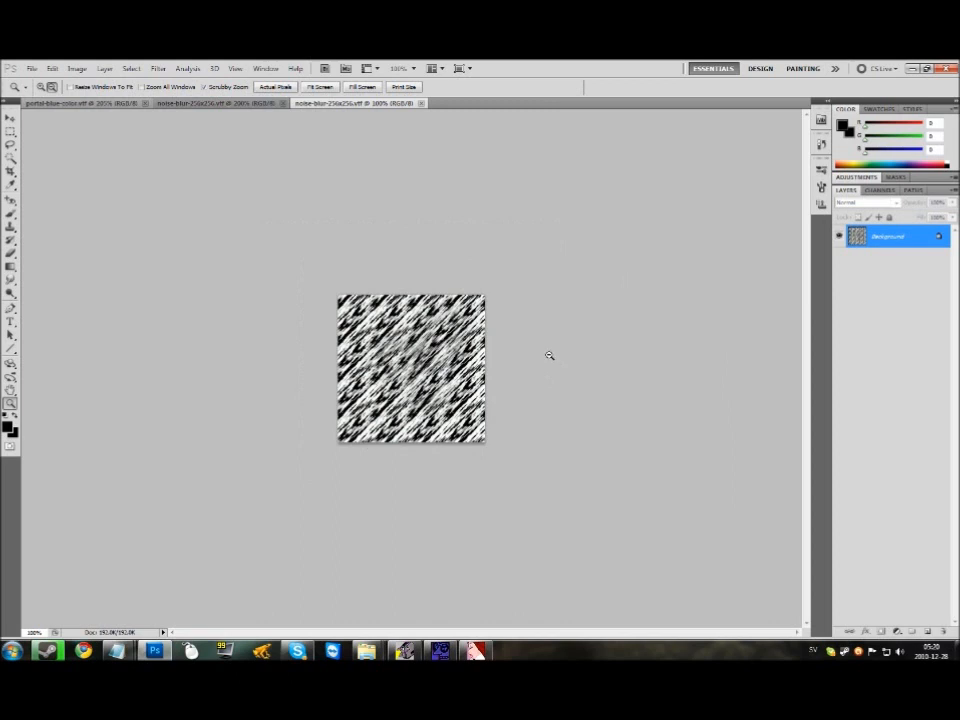
{"action": "left_click_drag", "start_coordinate": [402, 322], "coordinate": [396, 321]}
Save the diagonally streaked texture as noise-blur-256x256.vtf in the portals folder, replacing the existing file and keeping the VTF options
{"action": "left_click", "coordinate": [31, 68]}
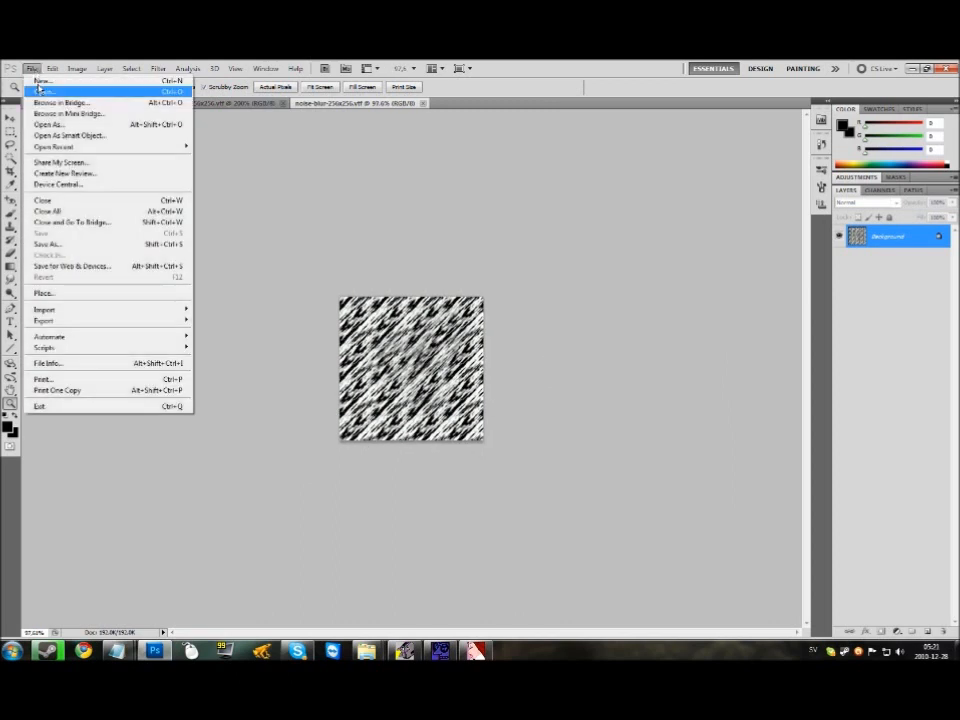
{"action": "left_click", "coordinate": [70, 243]}
{"action": "left_click", "coordinate": [537, 311]}
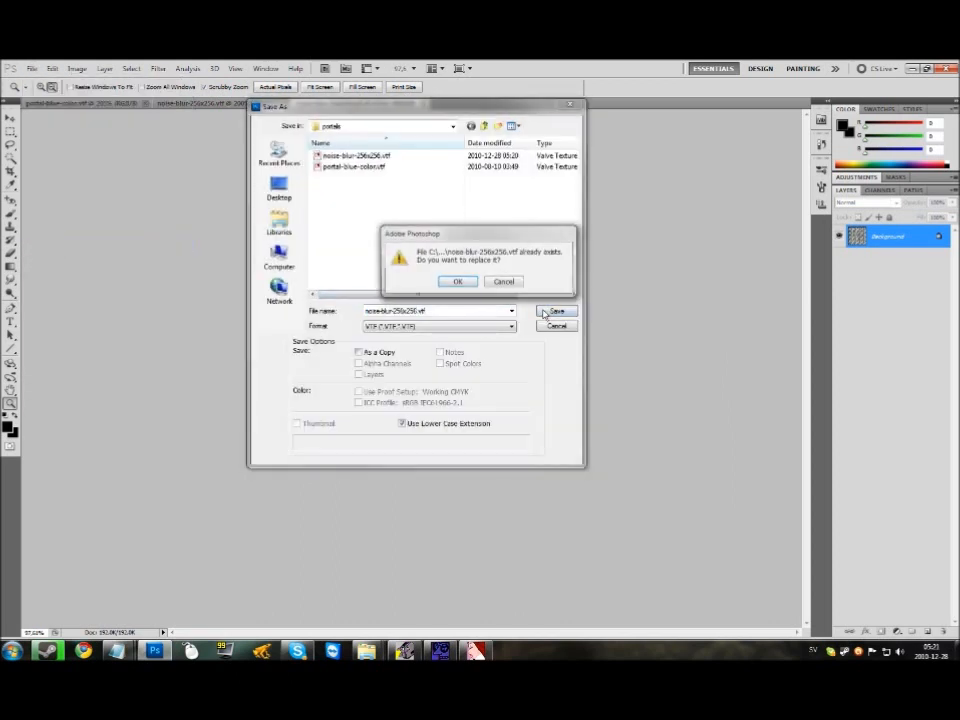
{"action": "left_click", "coordinate": [456, 281]}
{"action": "scroll", "coordinate": [549, 383], "scroll_direction": "down", "scroll_amount": 1}
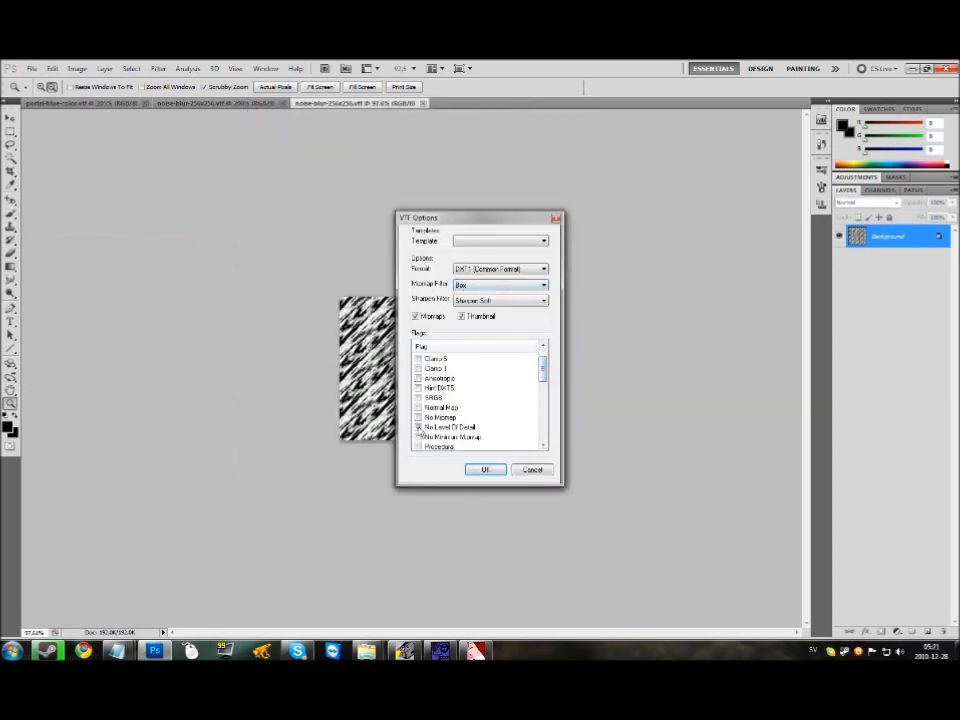
{"action": "left_click", "coordinate": [487, 470]}
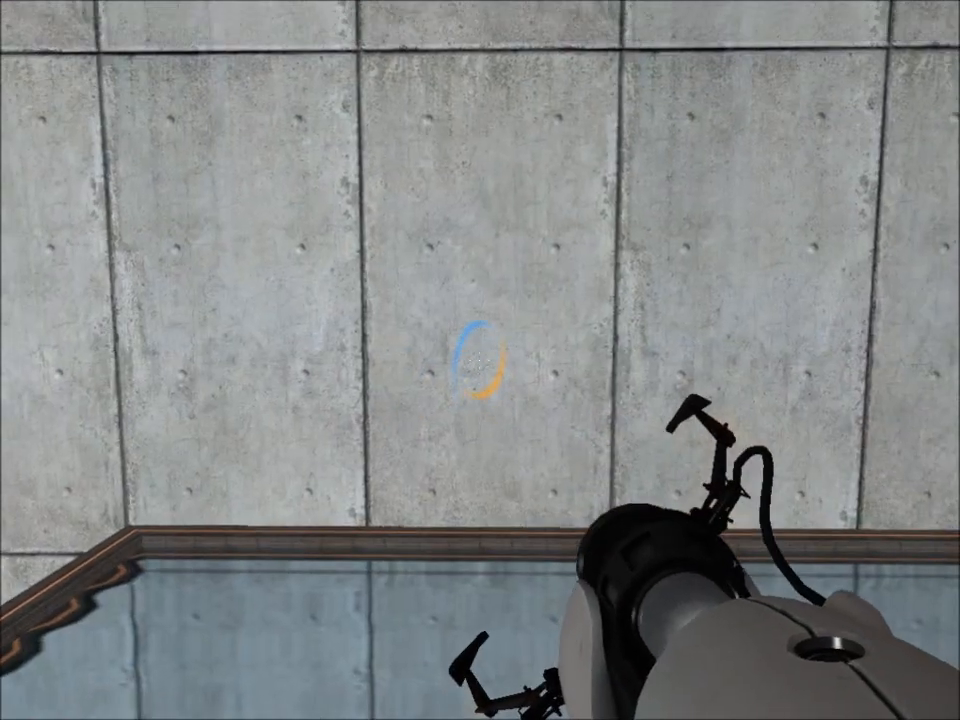
{"action": "left_click", "coordinate": [480, 360]}
{"action": "key", "text": "w"}
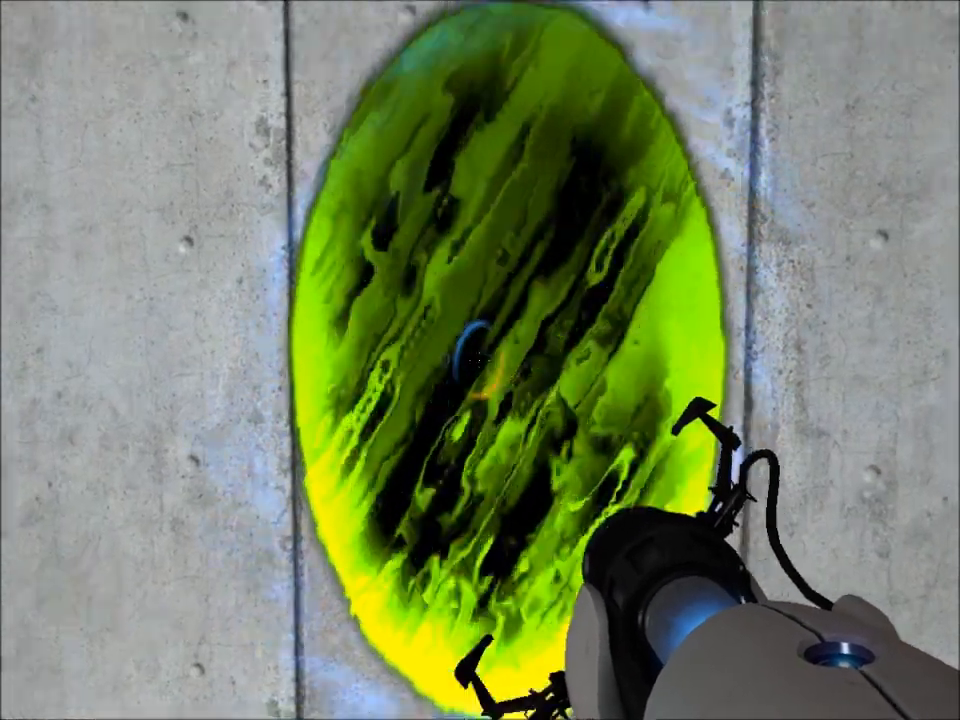
{"action": "key", "text": "w"}
{"action": "key", "text": "w"}
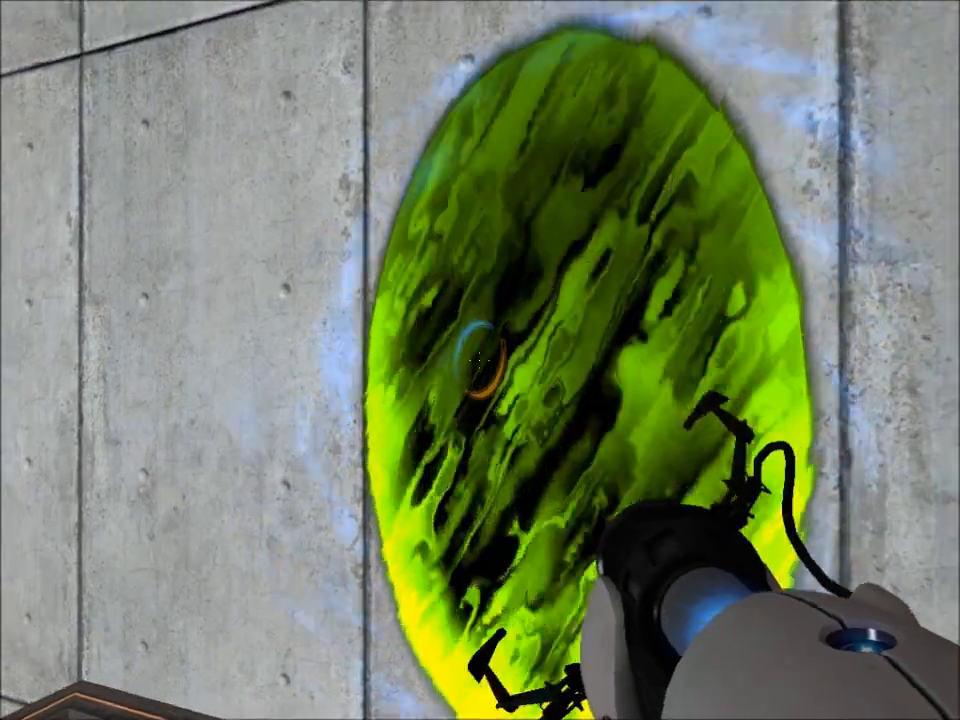
{"action": "key", "text": "w"}
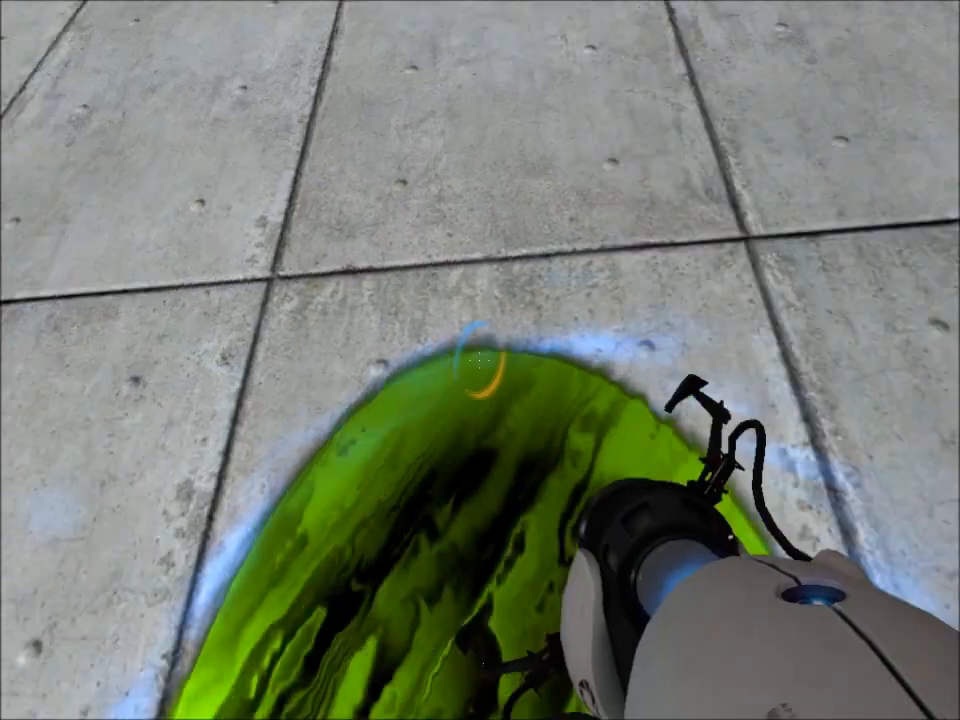
{"action": "key", "text": "w"}
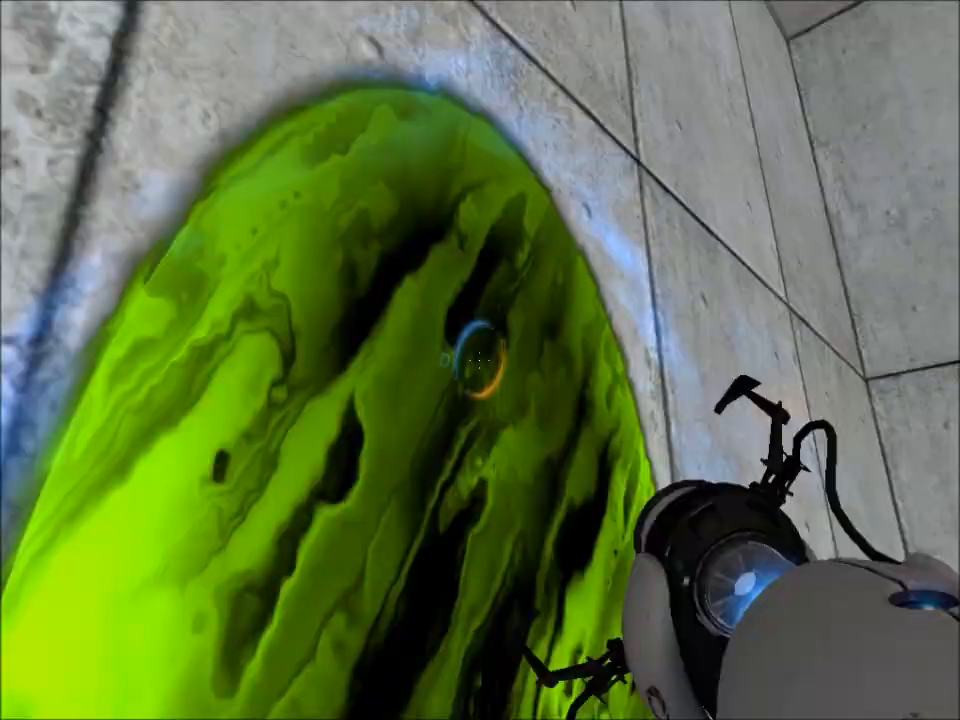
{"action": "key", "text": "s"}
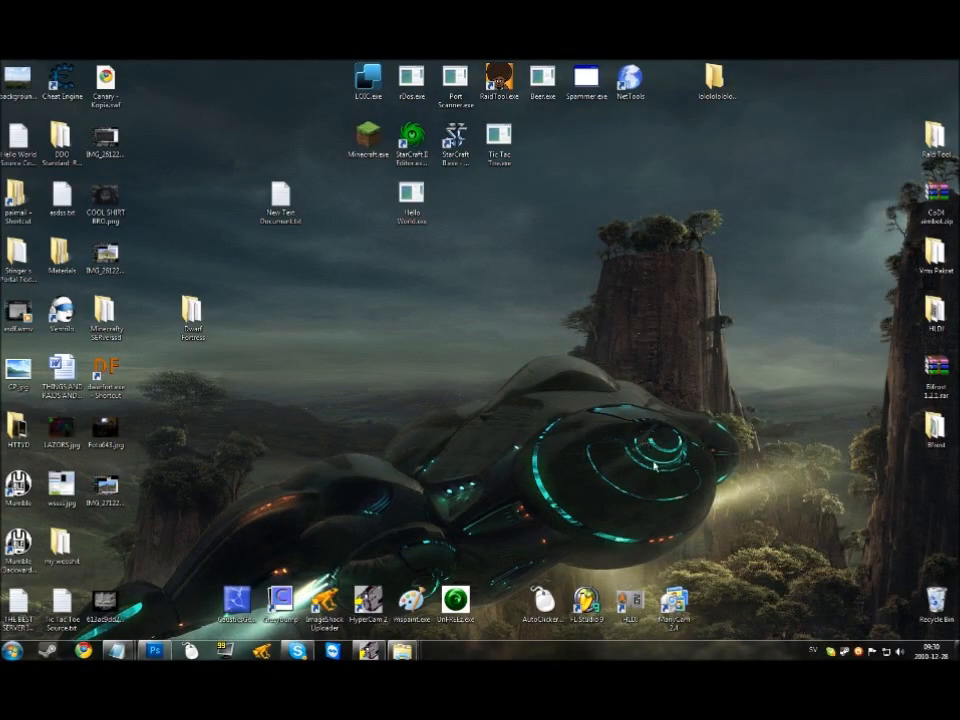
Switch to Steam, reposition its window and open the properties of Portal from the game library
{"action": "double_click", "coordinate": [846, 648]}
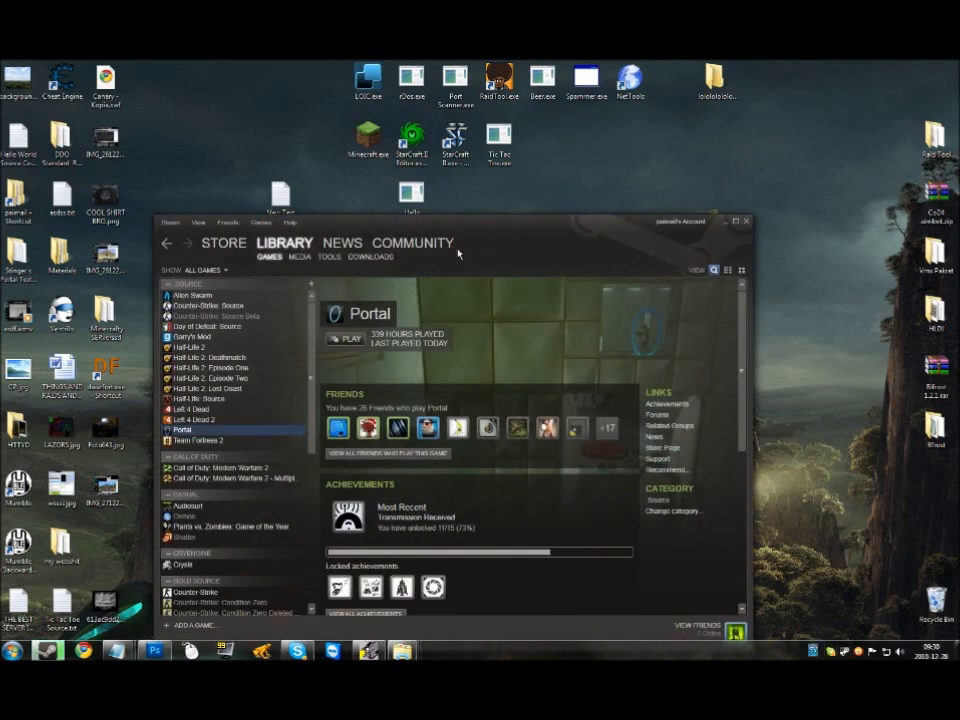
{"action": "left_click_drag", "start_coordinate": [505, 240], "coordinate": [540, 162]}
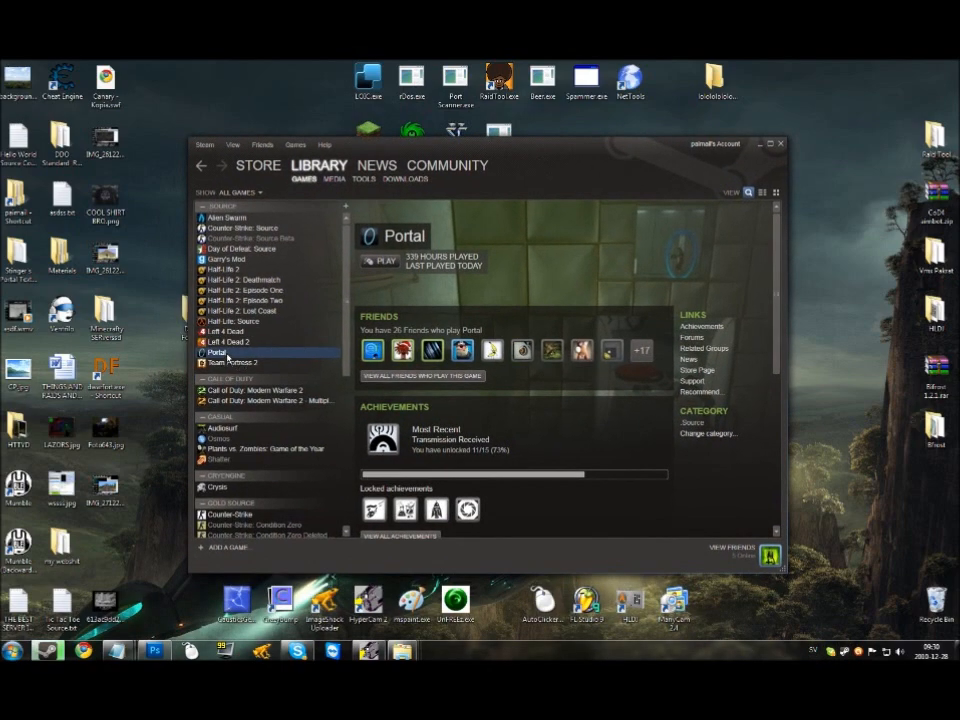
{"action": "right_click", "coordinate": [222, 355]}
{"action": "left_click", "coordinate": [294, 503]}
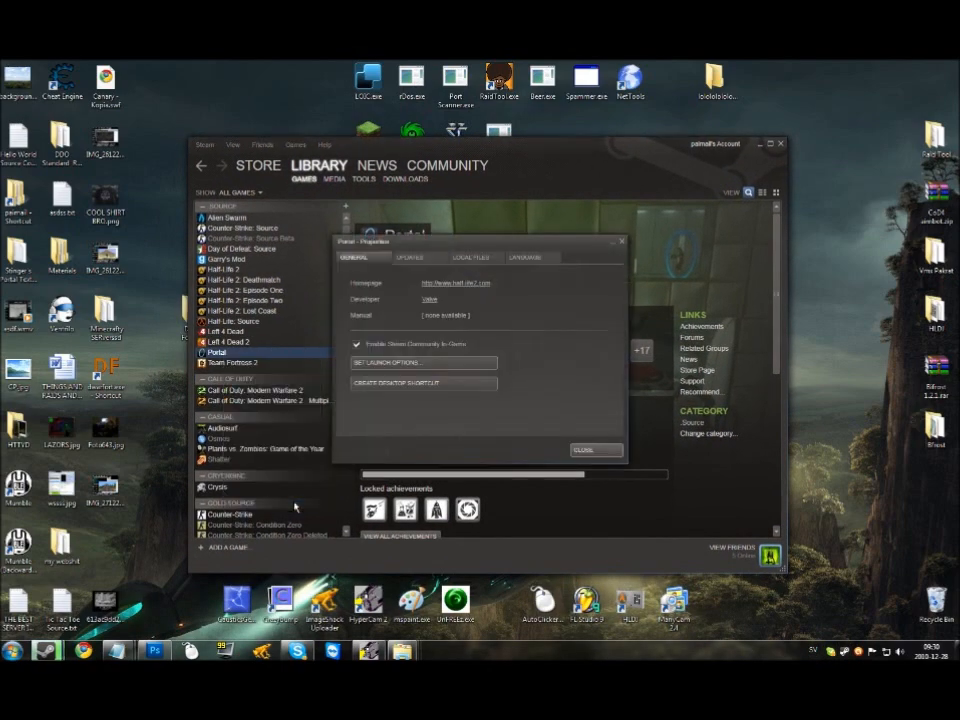
Add -tools to Portal's launch options alongside -console, close the properties and start the game
{"action": "left_click", "coordinate": [414, 364]}
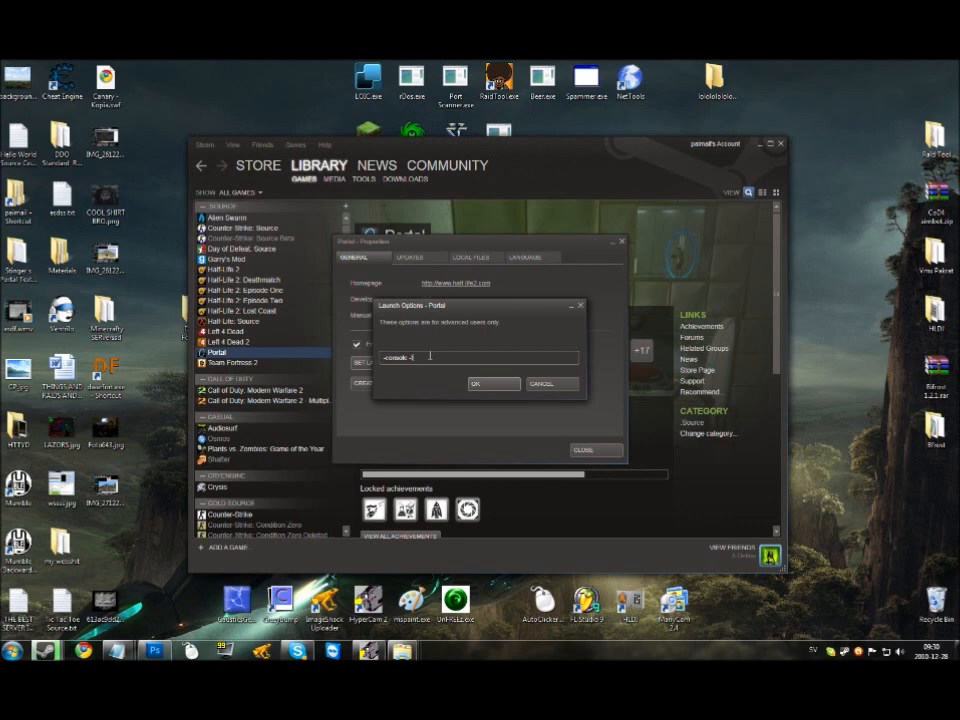
{"action": "type", "text": "-tools"}
{"action": "left_click", "coordinate": [494, 384]}
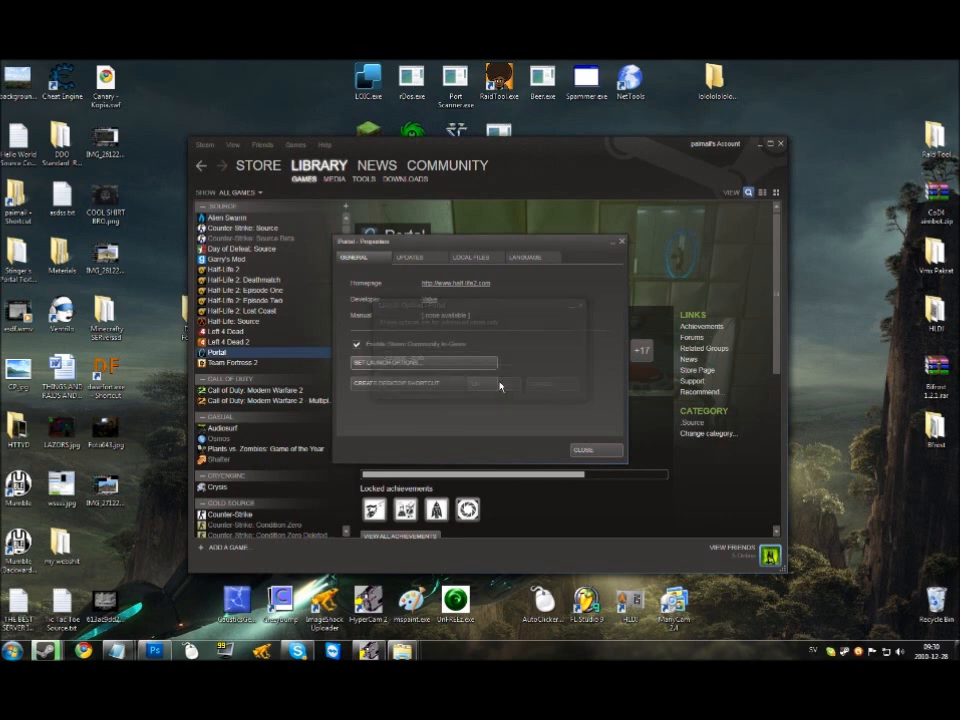
{"action": "left_click", "coordinate": [590, 450]}
{"action": "double_click", "coordinate": [262, 353]}
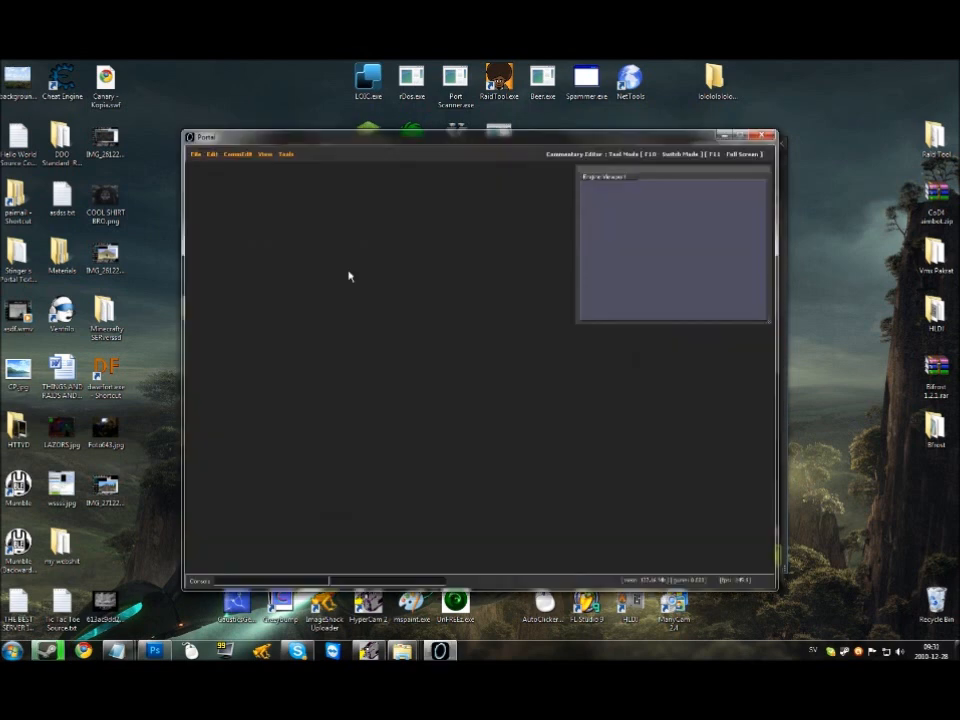
Switch to the Particle Editor and open the particle configuration file portal_projectile.pcf
{"action": "left_click", "coordinate": [286, 154]}
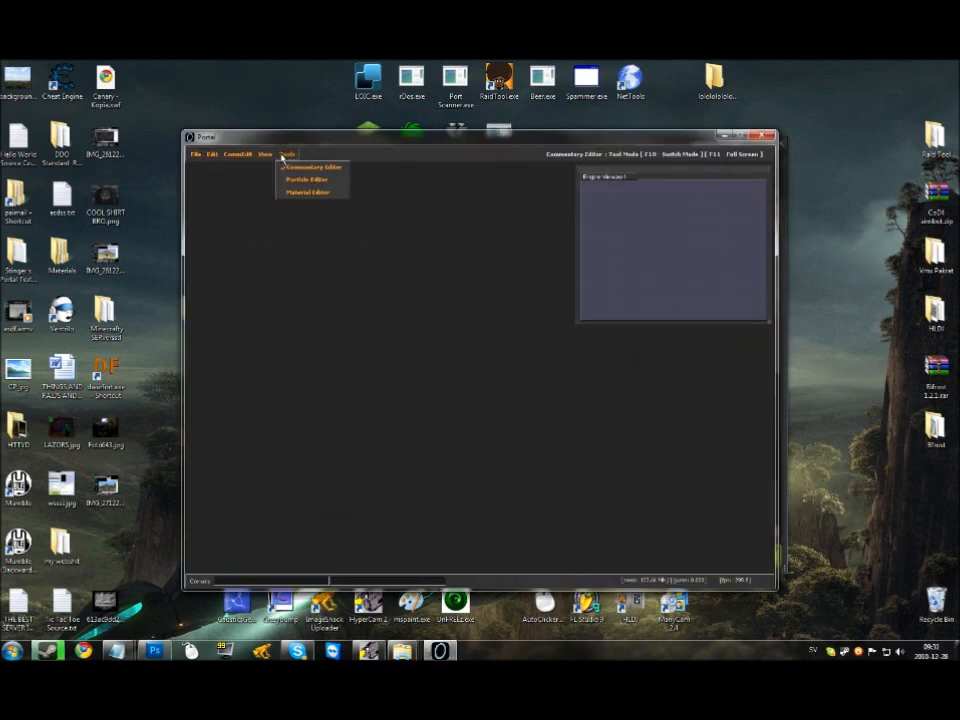
{"action": "left_click", "coordinate": [298, 180]}
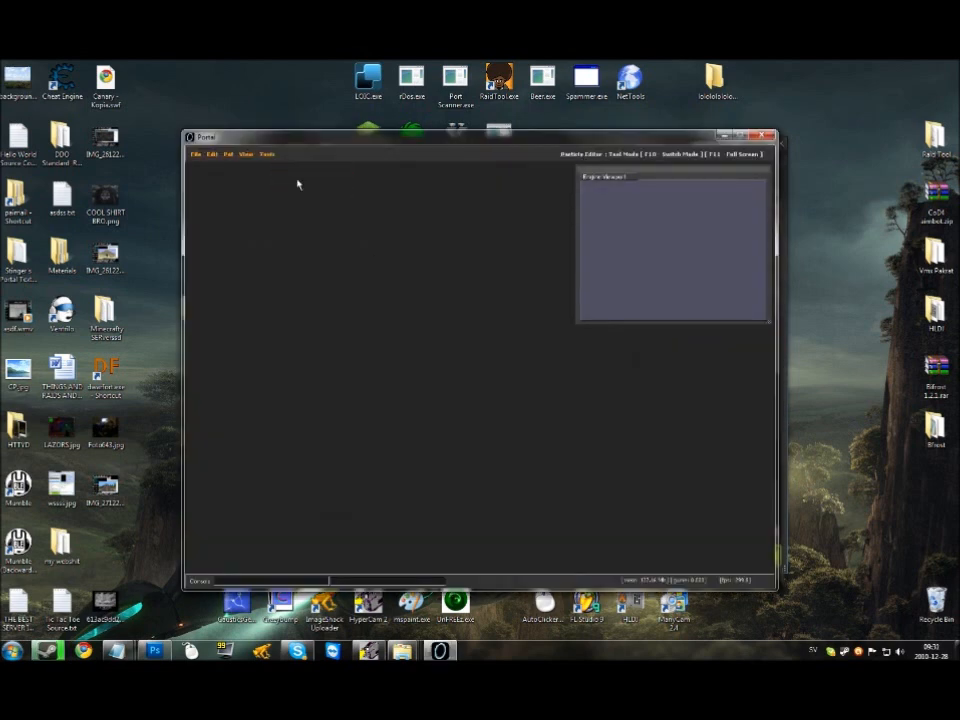
{"action": "left_click", "coordinate": [196, 154]}
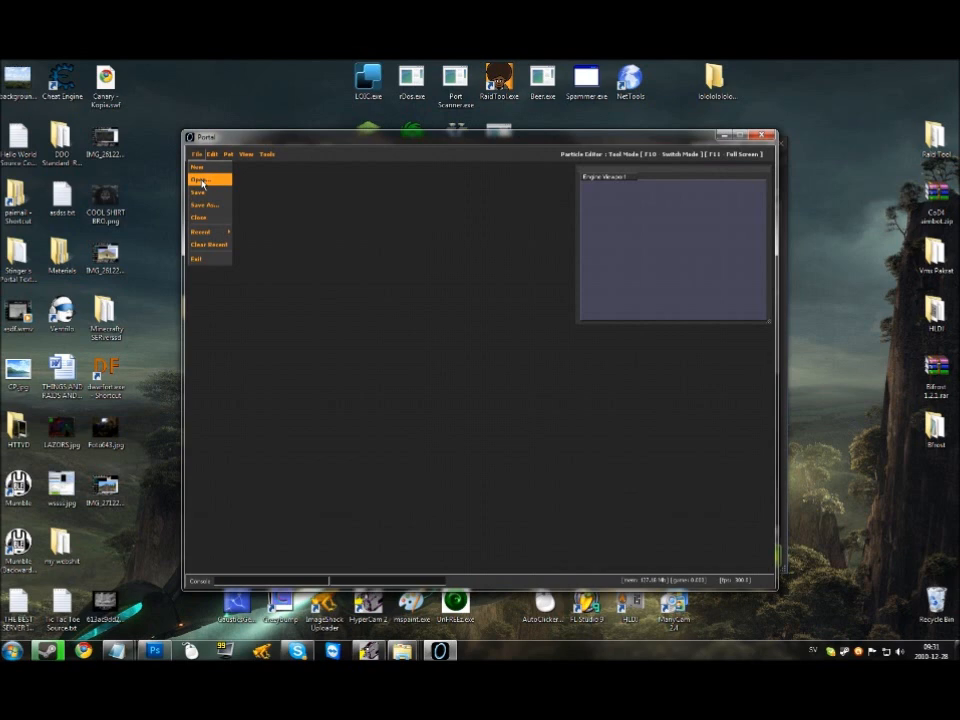
{"action": "left_click", "coordinate": [203, 182]}
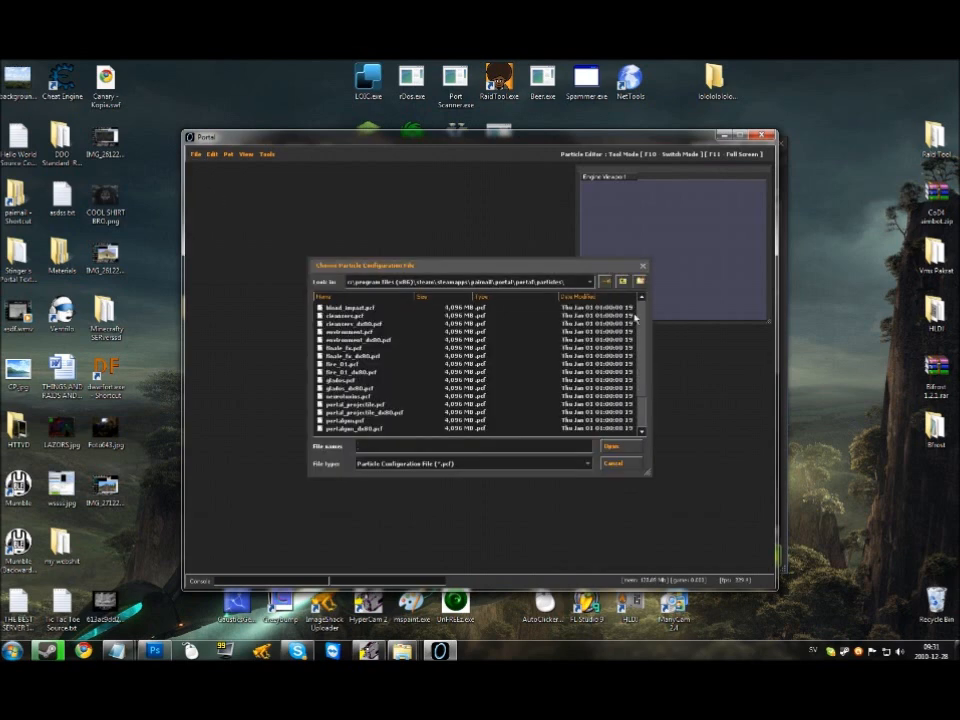
{"action": "scroll", "coordinate": [644, 326], "scroll_direction": "down", "scroll_amount": 5}
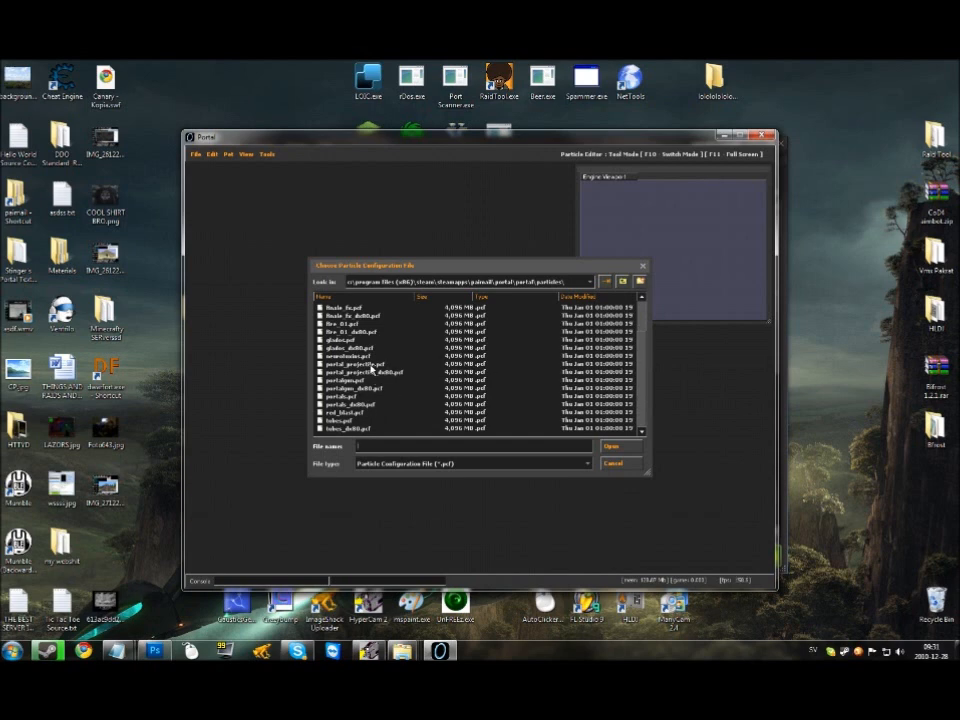
{"action": "left_click", "coordinate": [372, 365]}
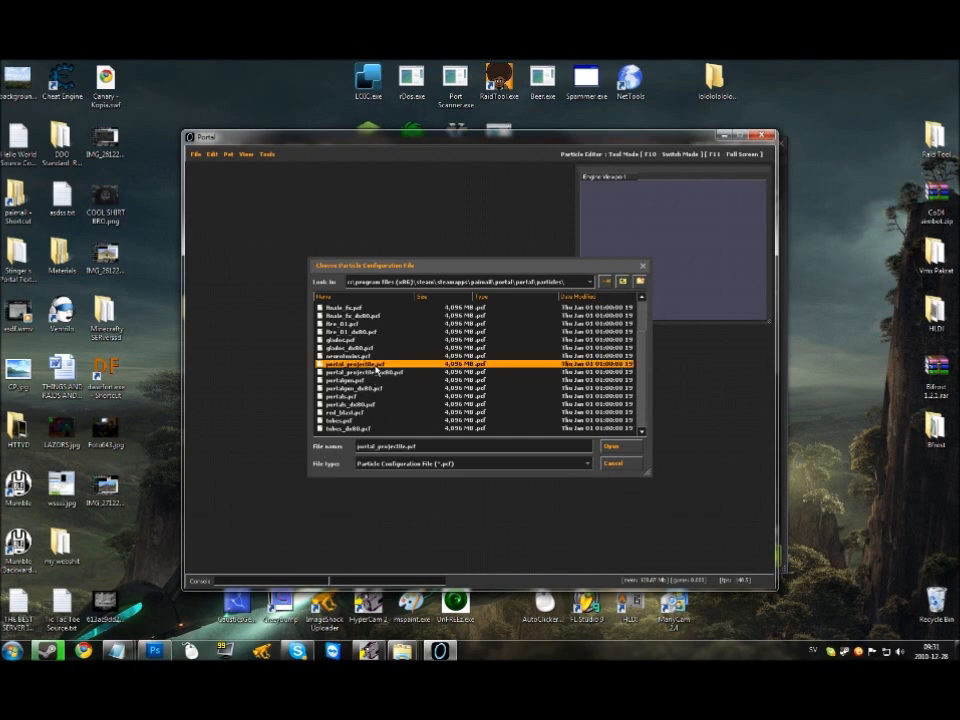
{"action": "left_click", "coordinate": [370, 381]}
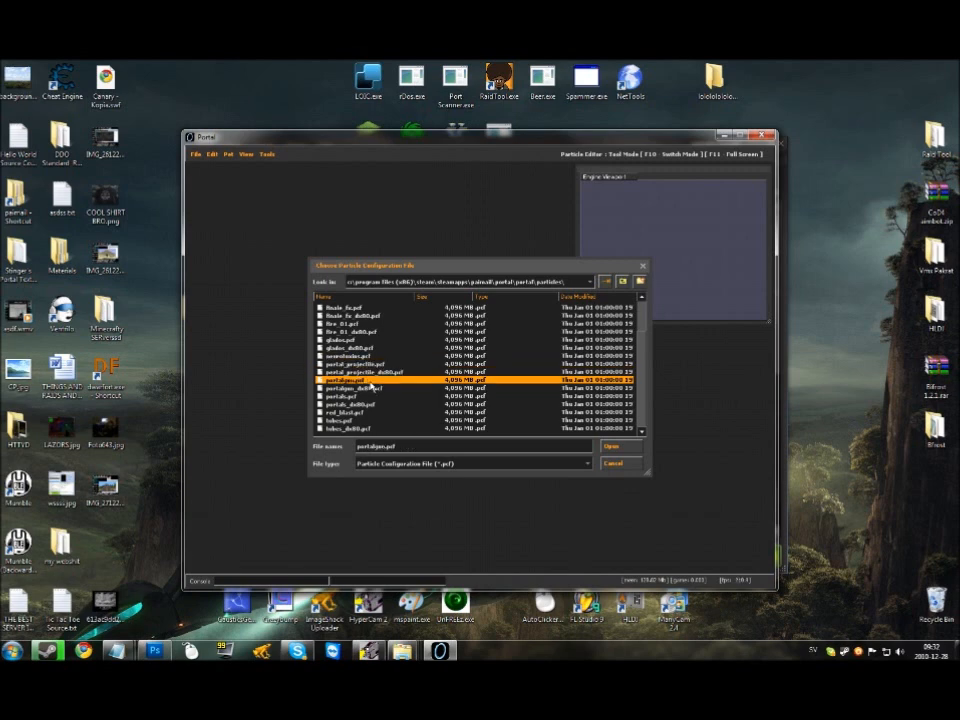
{"action": "left_click", "coordinate": [345, 396]}
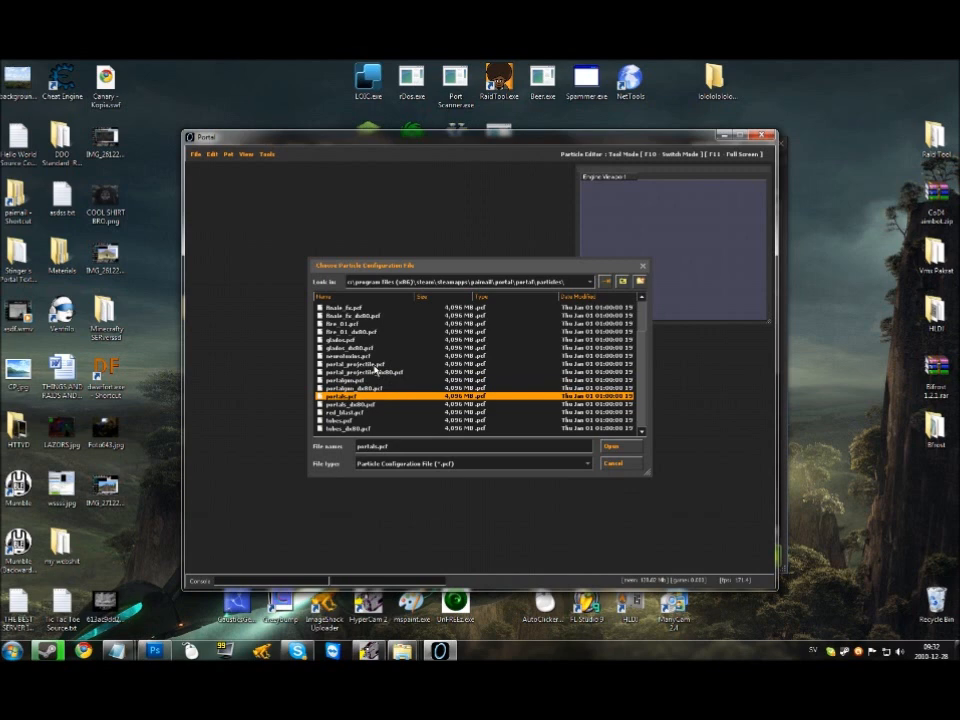
{"action": "left_click", "coordinate": [374, 366]}
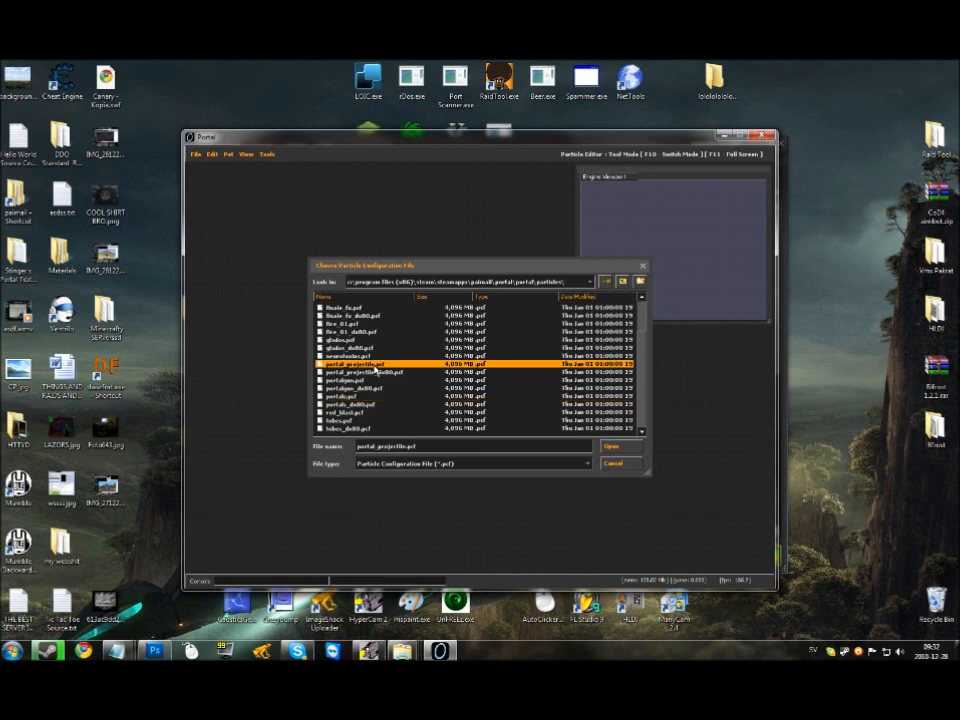
{"action": "left_click", "coordinate": [624, 450]}
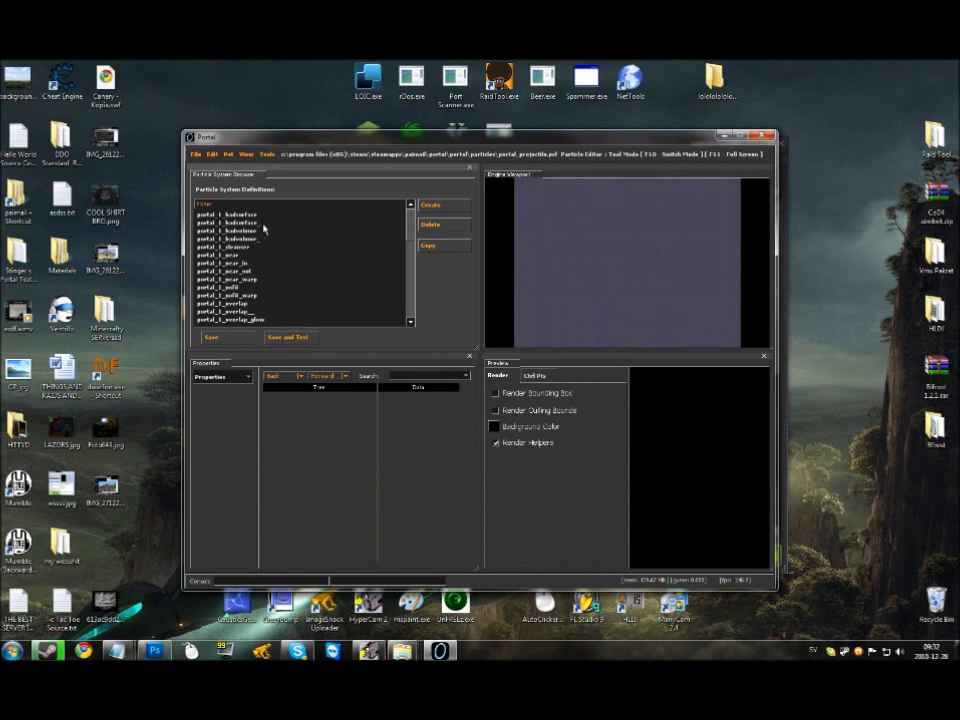
Preview the portal_1_badsurface, portal_1_badvolume and portal_1_near_in particle systems in an enlarged preview
{"action": "left_click", "coordinate": [197, 214]}
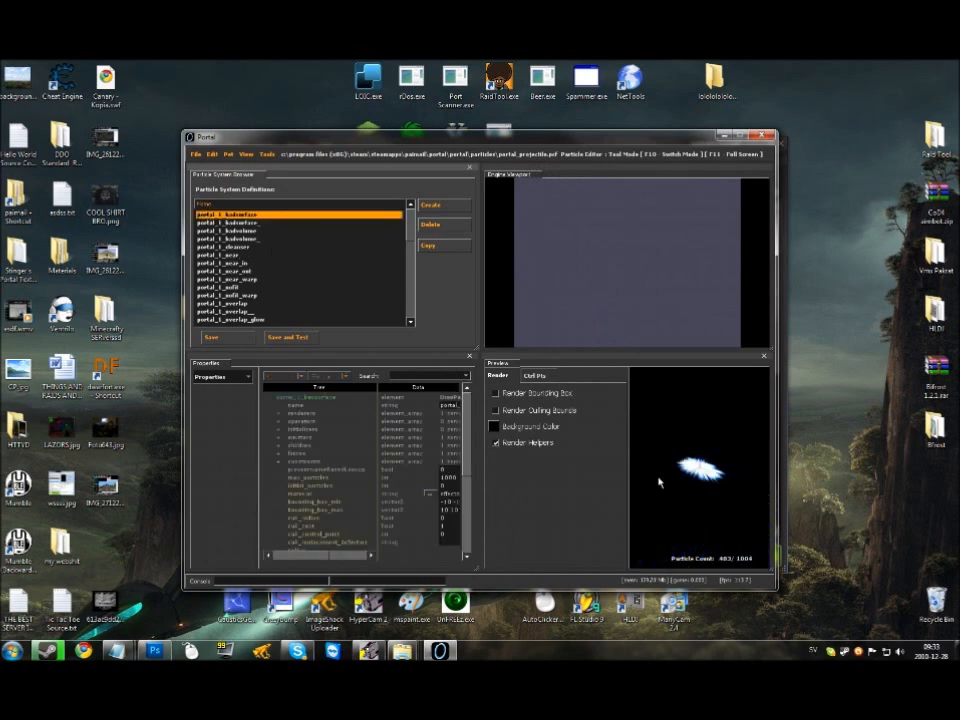
{"action": "left_click_drag", "start_coordinate": [628, 467], "coordinate": [495, 440]}
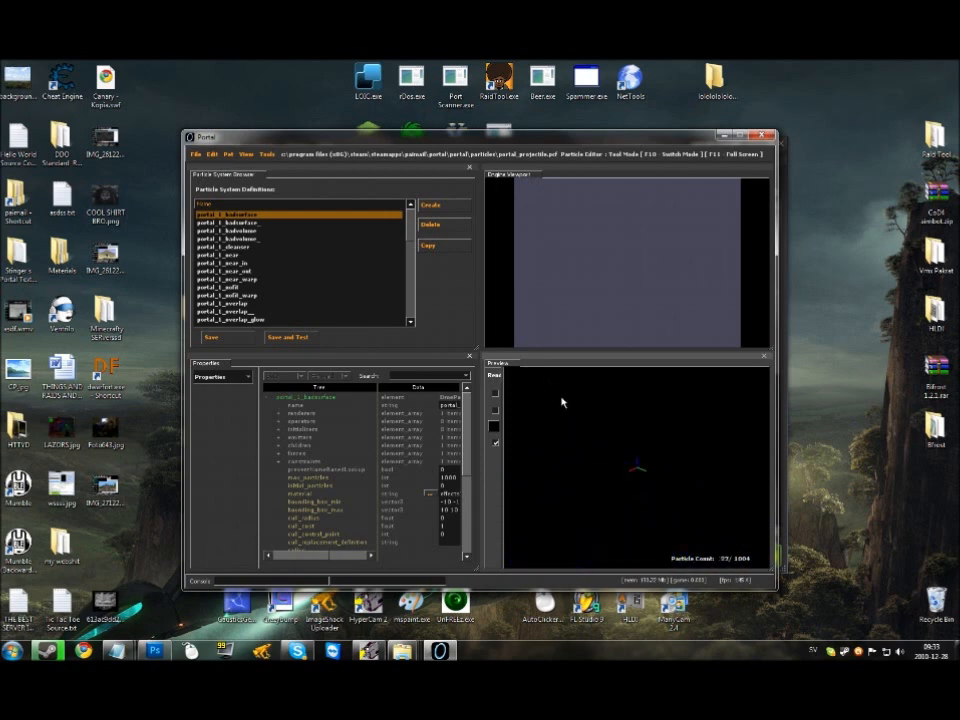
{"action": "left_click", "coordinate": [236, 223]}
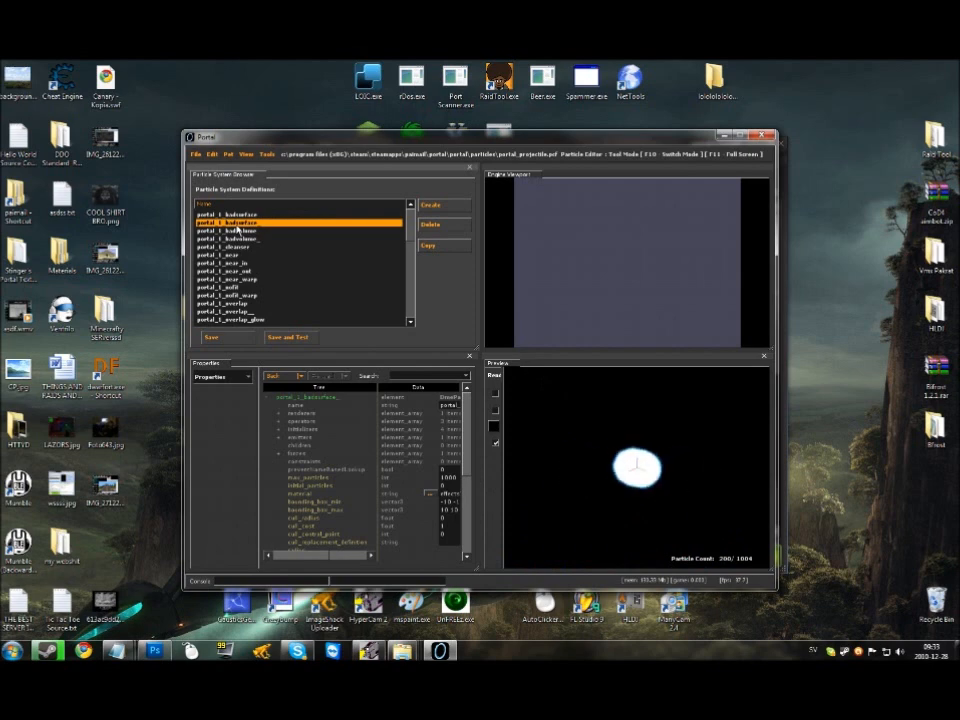
{"action": "left_click", "coordinate": [255, 231]}
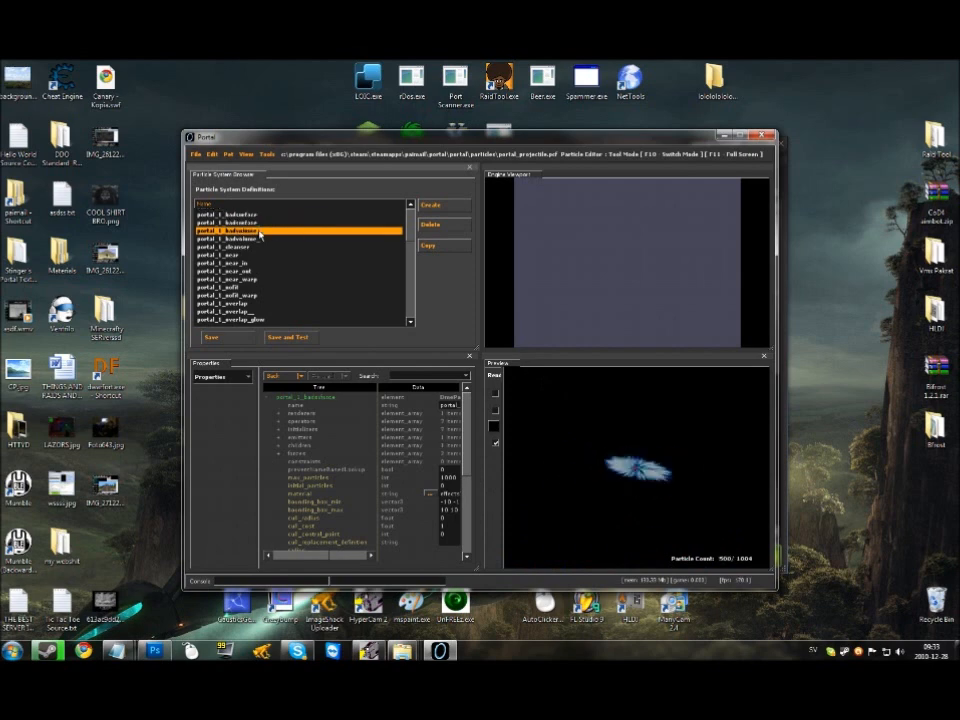
{"action": "left_click", "coordinate": [257, 239]}
{"action": "left_click", "coordinate": [258, 263]}
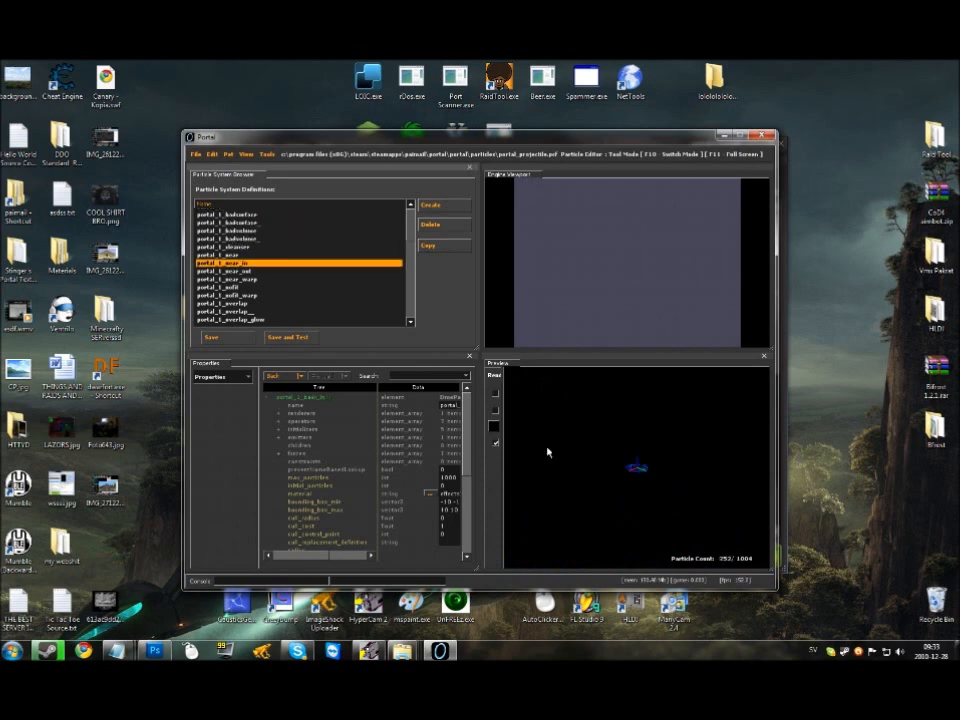
{"action": "mouse_move", "coordinate": [482, 452]}
{"action": "left_mouse_down"}
{"action": "mouse_move", "coordinate": [518, 452]}
{"action": "mouse_move", "coordinate": [463, 451]}
{"action": "left_mouse_up"}
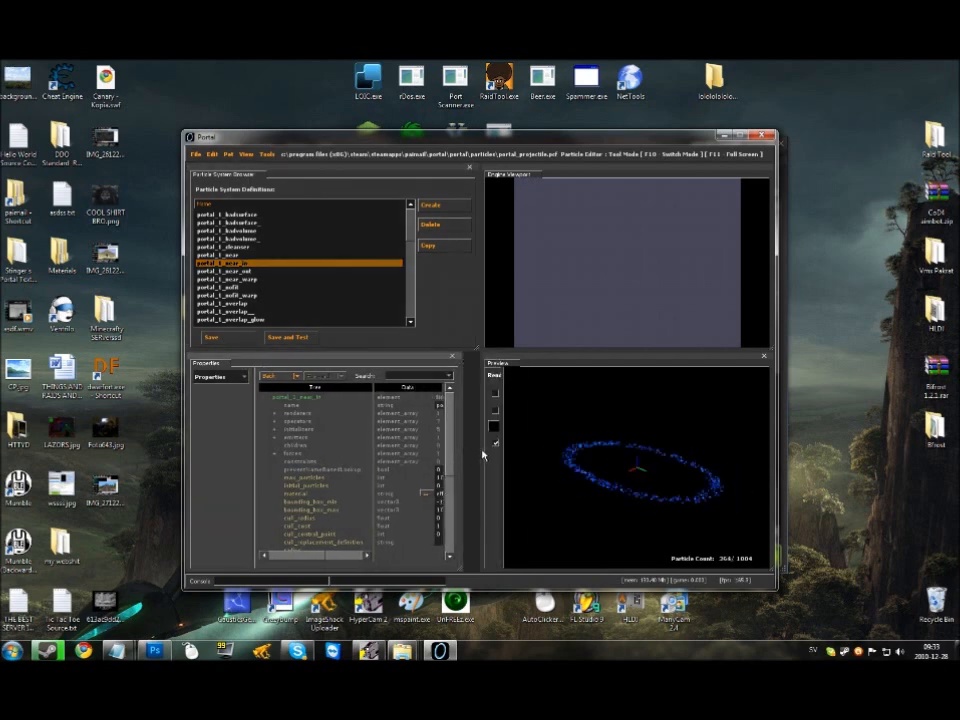
Select the portal_1_badsurface particle system, narrow its preview and widen the property list to show the data values
{"action": "left_click", "coordinate": [238, 223]}
{"action": "left_click", "coordinate": [237, 215]}
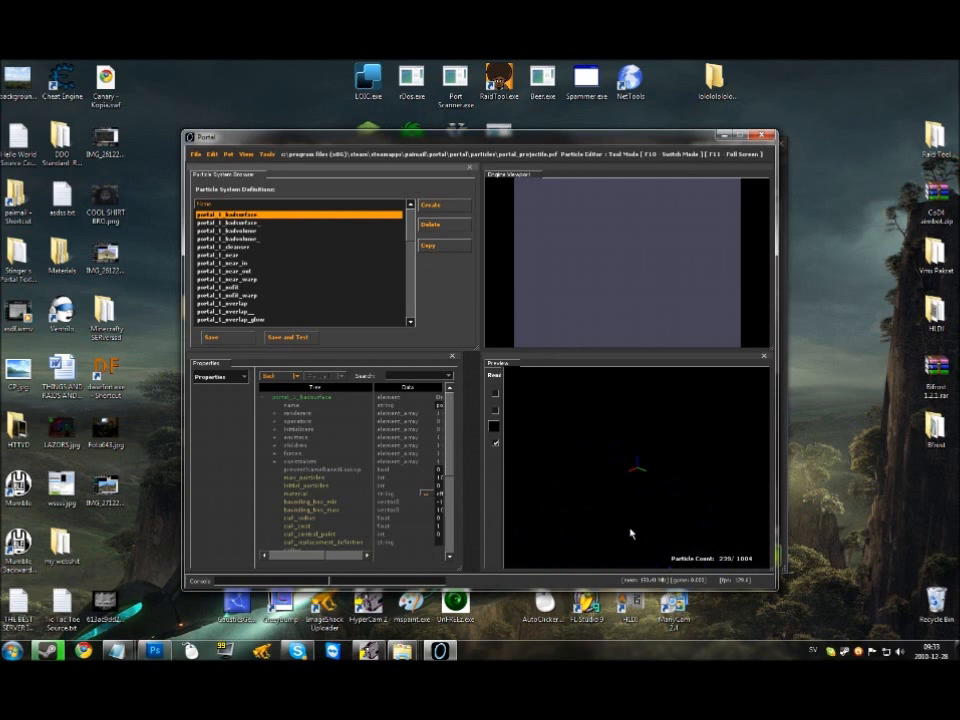
{"action": "left_click_drag", "start_coordinate": [503, 461], "coordinate": [544, 472]}
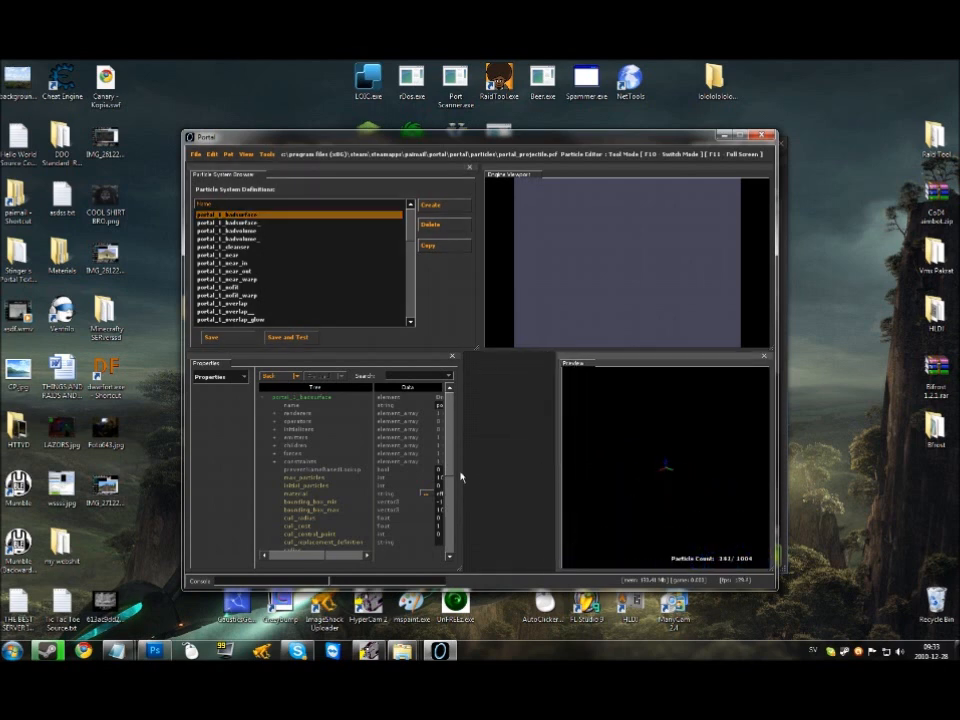
{"action": "left_click_drag", "start_coordinate": [461, 472], "coordinate": [548, 472]}
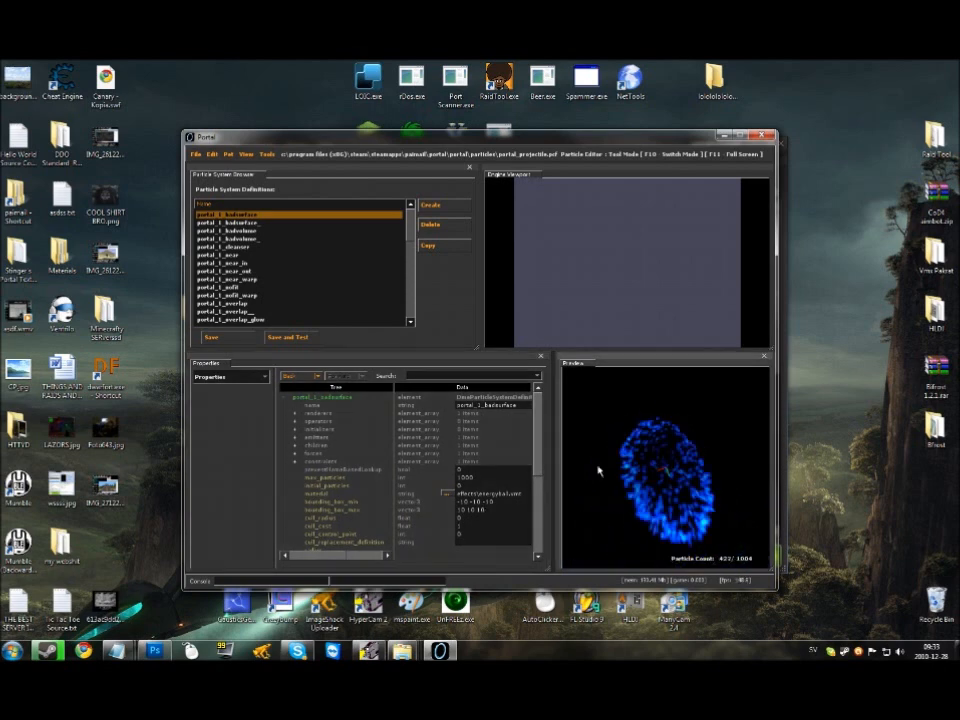
Set the color_fade of portal_1_badsurface's Color Fade operator to green with RGB 120, 255, 0
{"action": "left_click", "coordinate": [239, 377]}
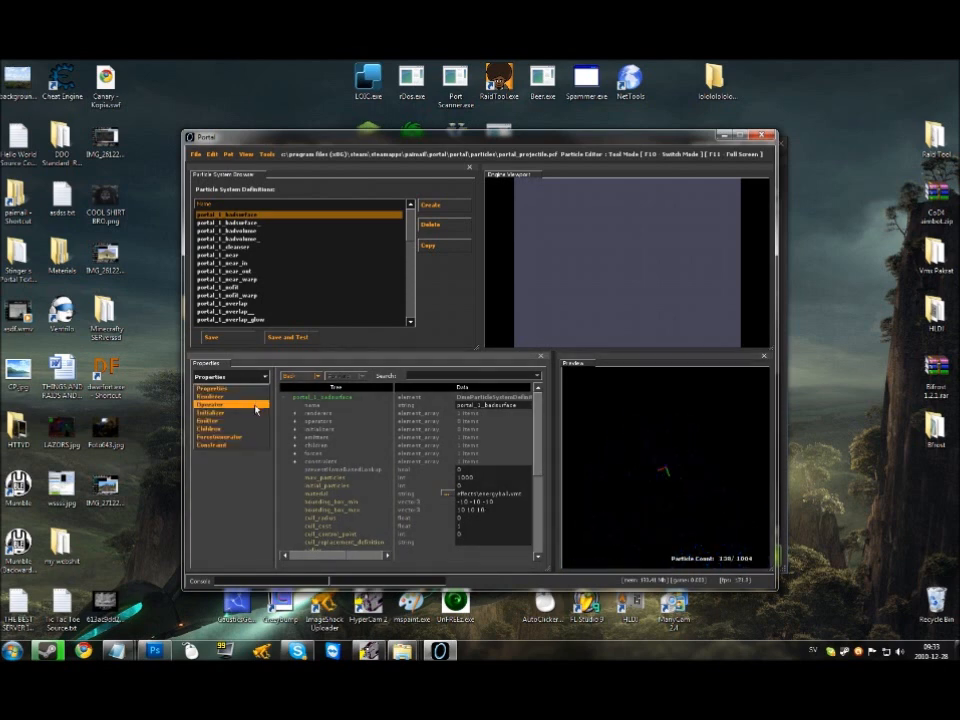
{"action": "left_click", "coordinate": [255, 408]}
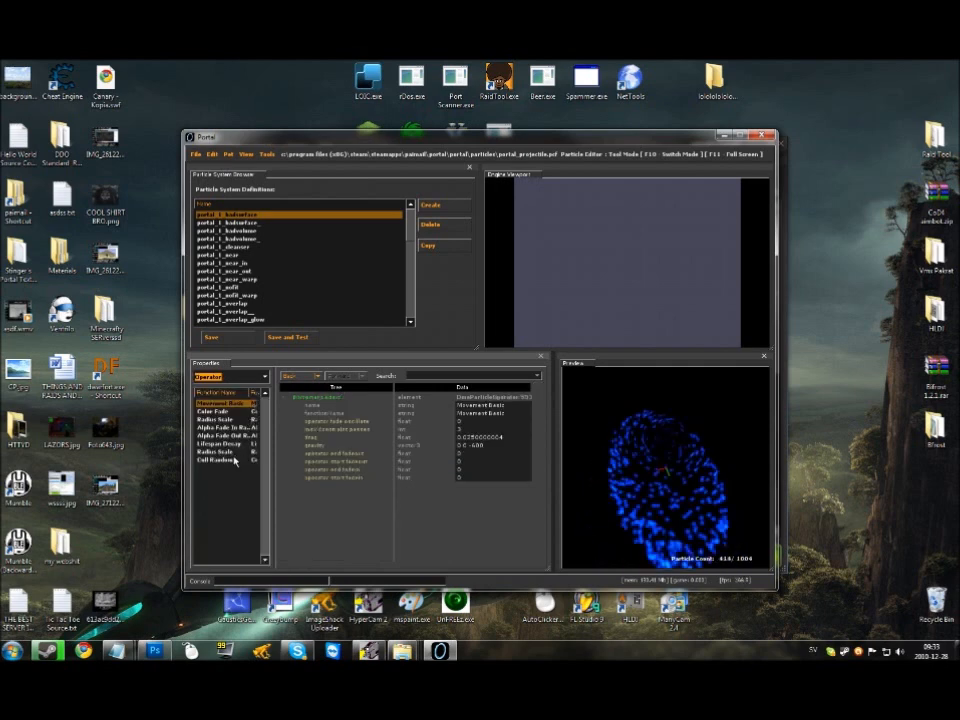
{"action": "left_click", "coordinate": [212, 411]}
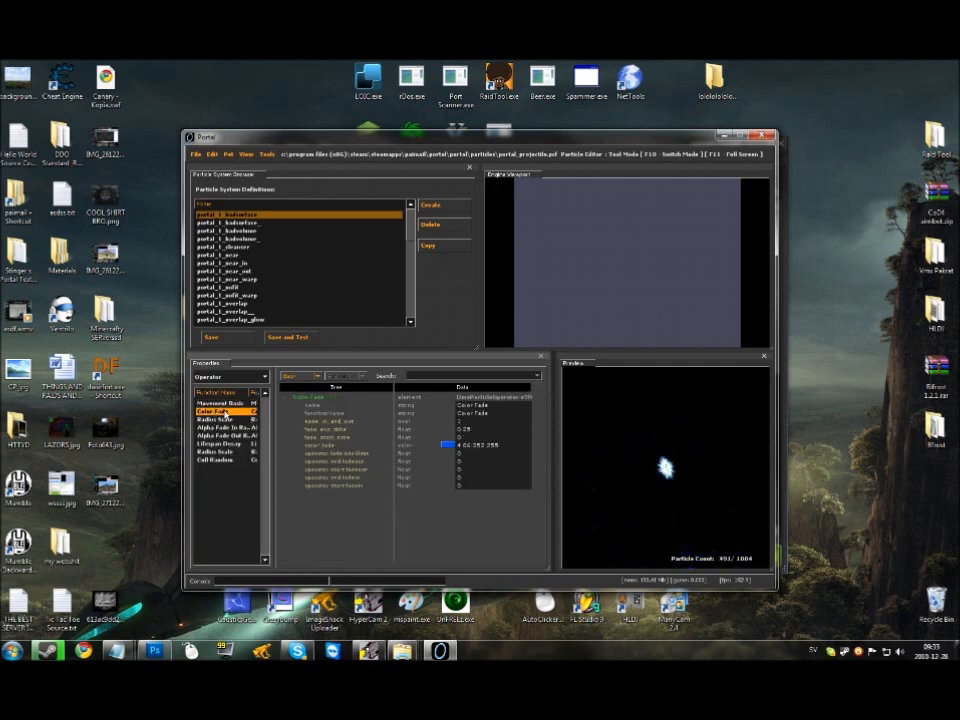
{"action": "left_click", "coordinate": [446, 446]}
{"action": "left_click_drag", "start_coordinate": [518, 338], "coordinate": [522, 394]}
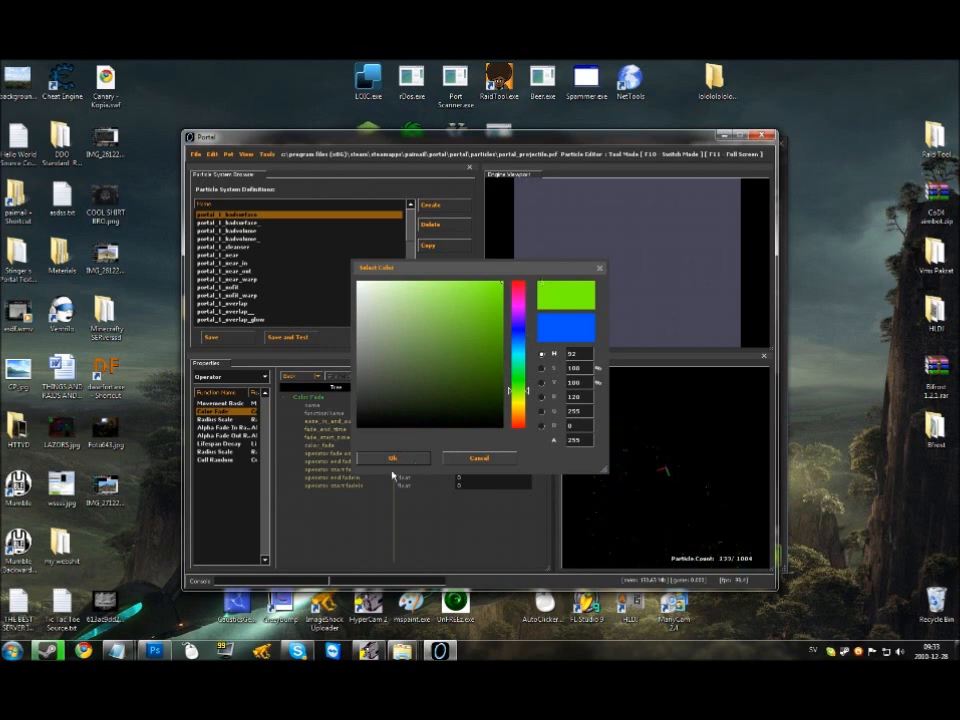
{"action": "left_click", "coordinate": [412, 457]}
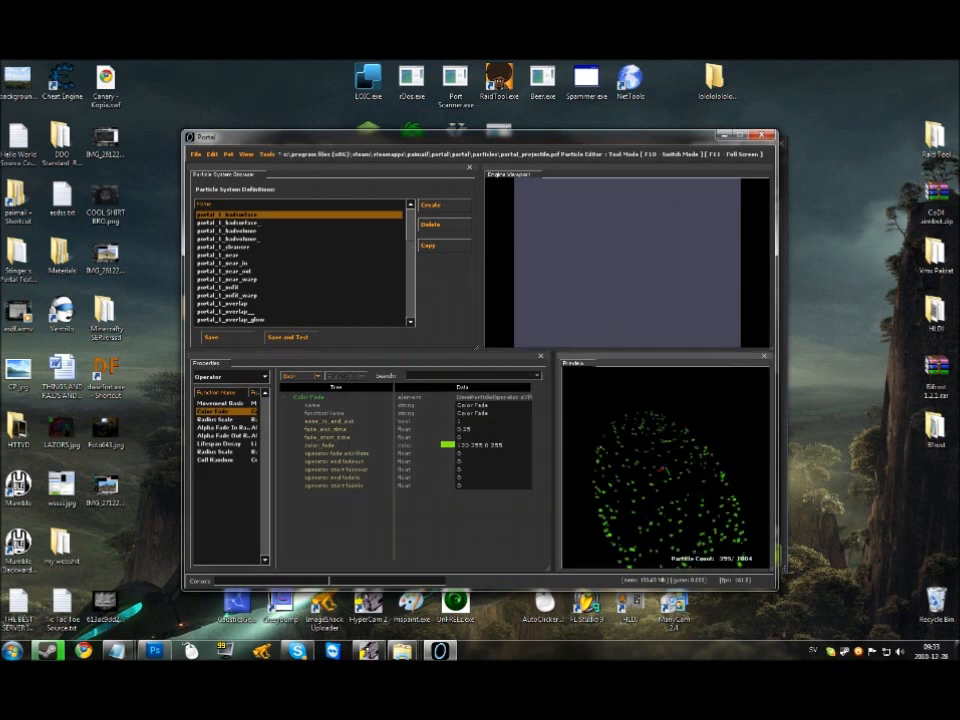
Inspect the Movement Basic, Lifespan Decay and Radius Scale operators of the portal_1_badsurface_ particle system for color settings
{"action": "left_click", "coordinate": [251, 222]}
{"action": "left_click", "coordinate": [698, 497]}
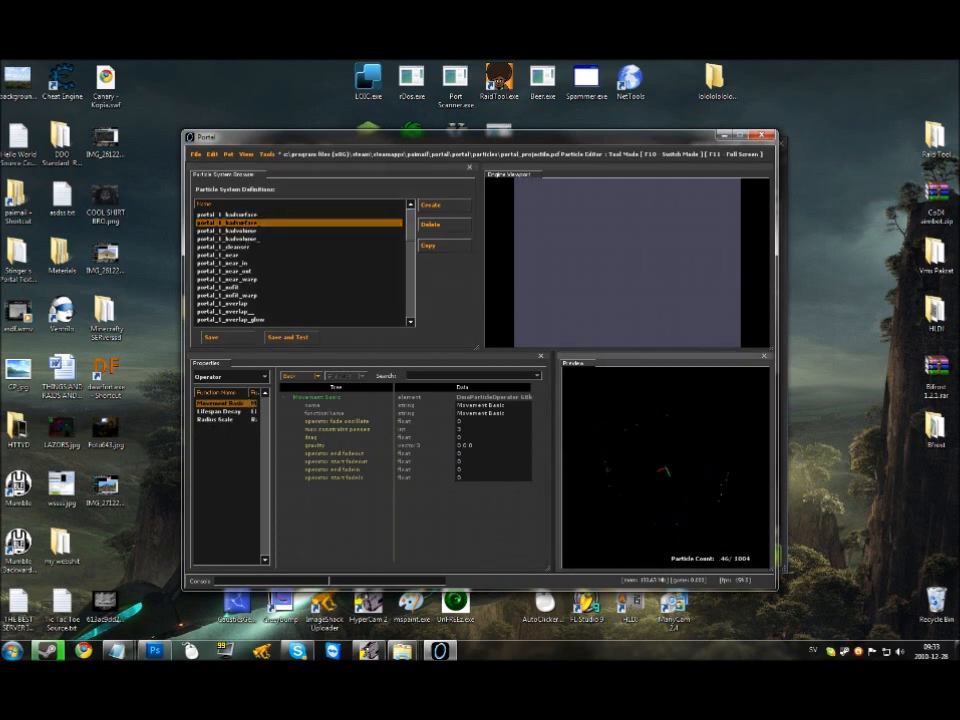
{"action": "left_click", "coordinate": [222, 411]}
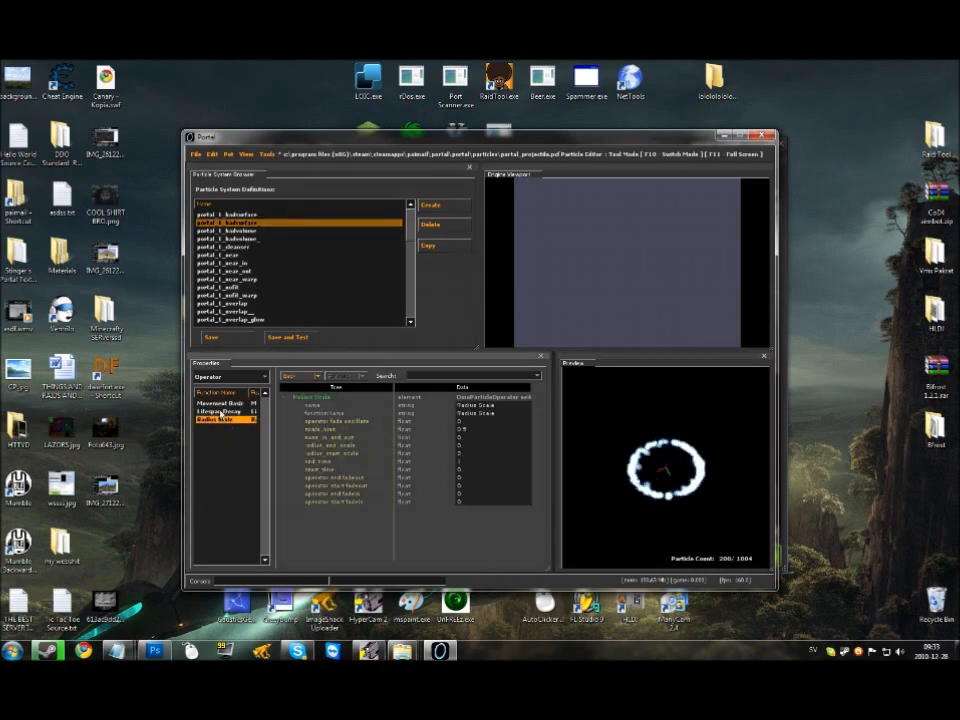
{"action": "left_click", "coordinate": [222, 405]}
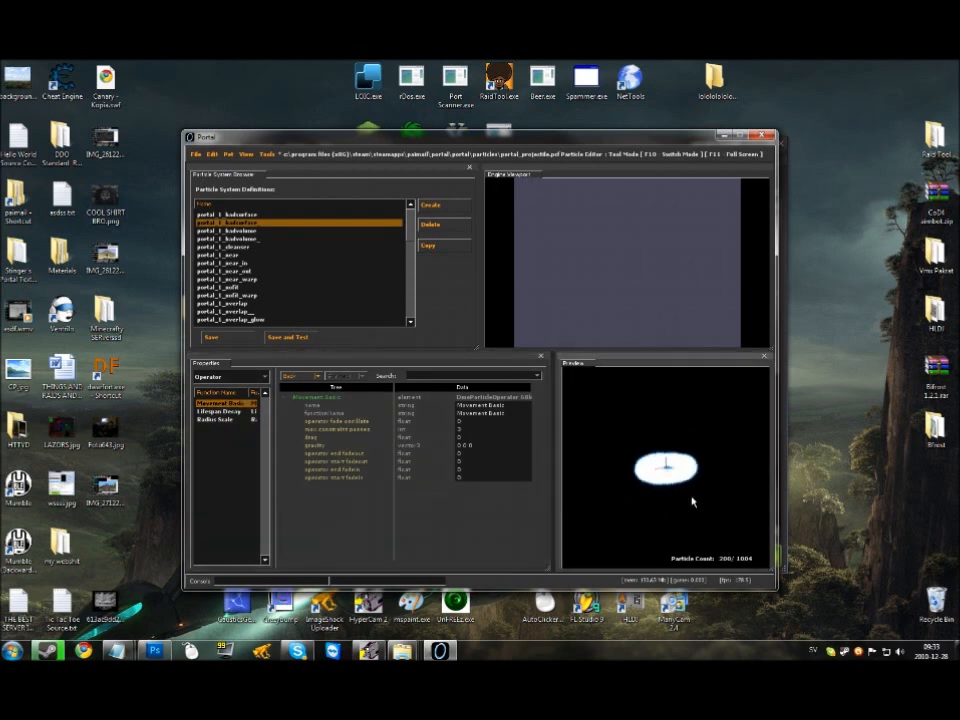
{"action": "left_click", "coordinate": [215, 419]}
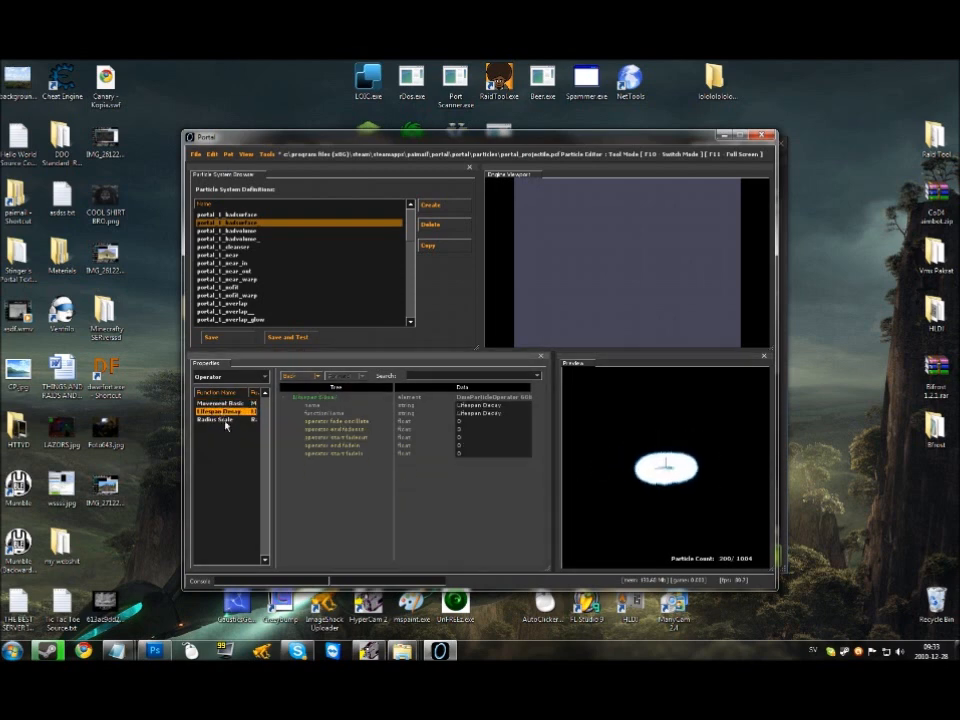
Try a green with hue 112 as the color in the general properties of portal_1_badsurface_
{"action": "left_click", "coordinate": [231, 377]}
{"action": "left_click", "coordinate": [234, 389]}
{"action": "scroll", "coordinate": [505, 462], "scroll_direction": "down", "scroll_amount": 4}
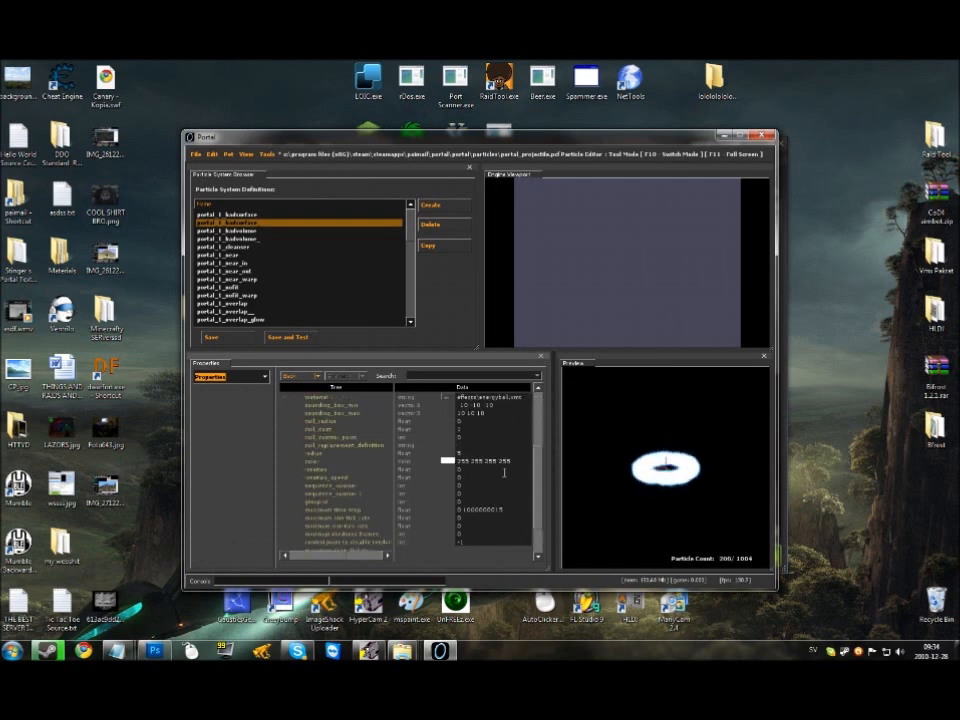
{"action": "left_click", "coordinate": [447, 460]}
{"action": "left_click", "coordinate": [502, 284]}
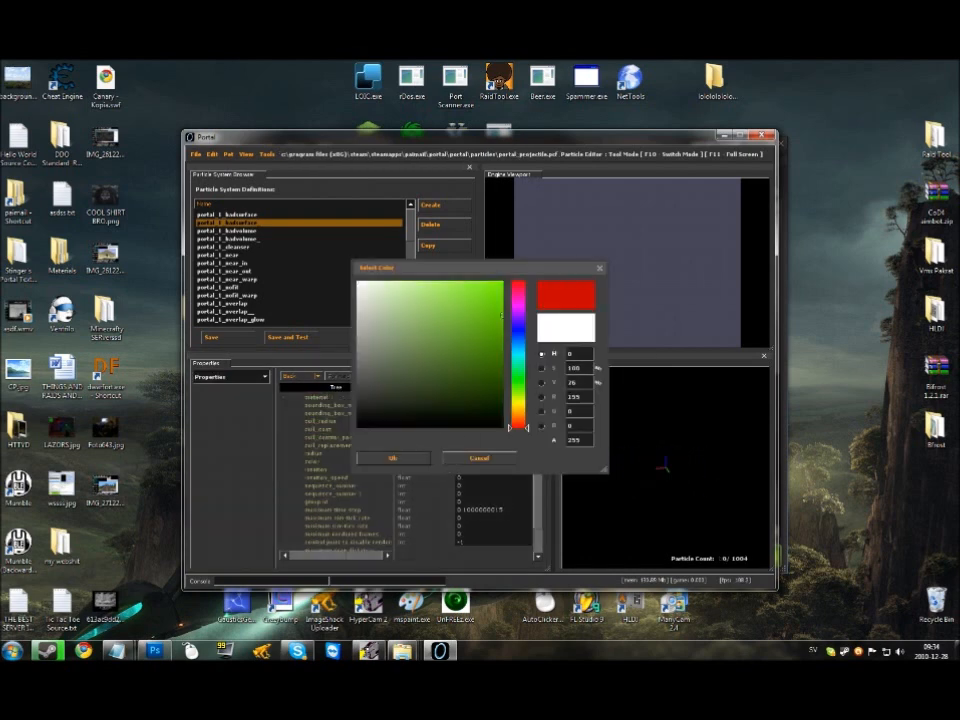
{"action": "left_click_drag", "start_coordinate": [518, 425], "coordinate": [528, 383]}
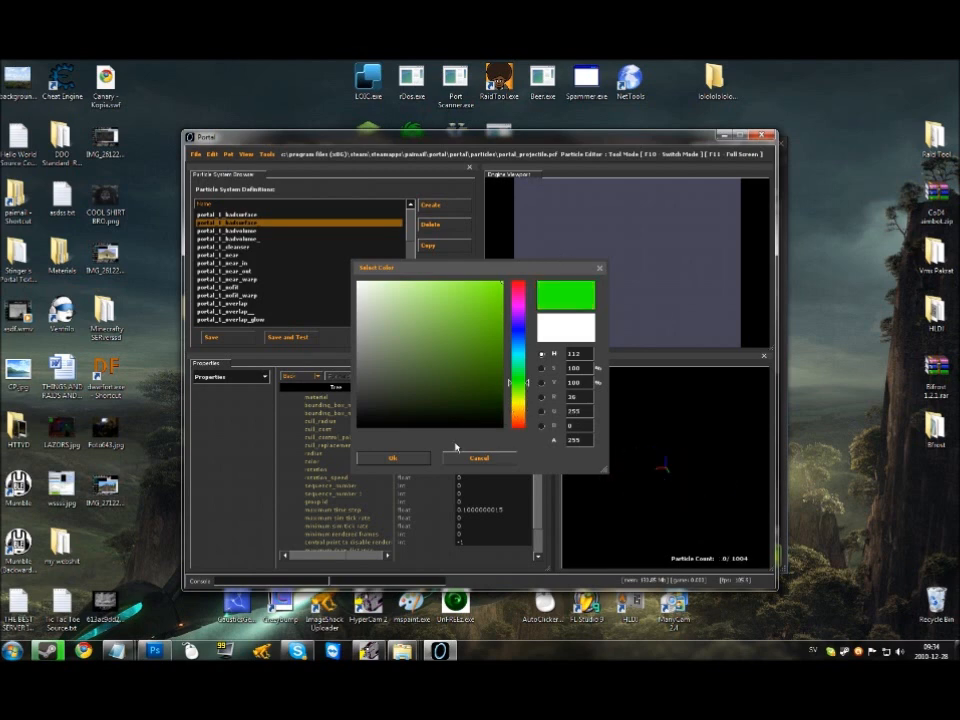
{"action": "left_click", "coordinate": [478, 458]}
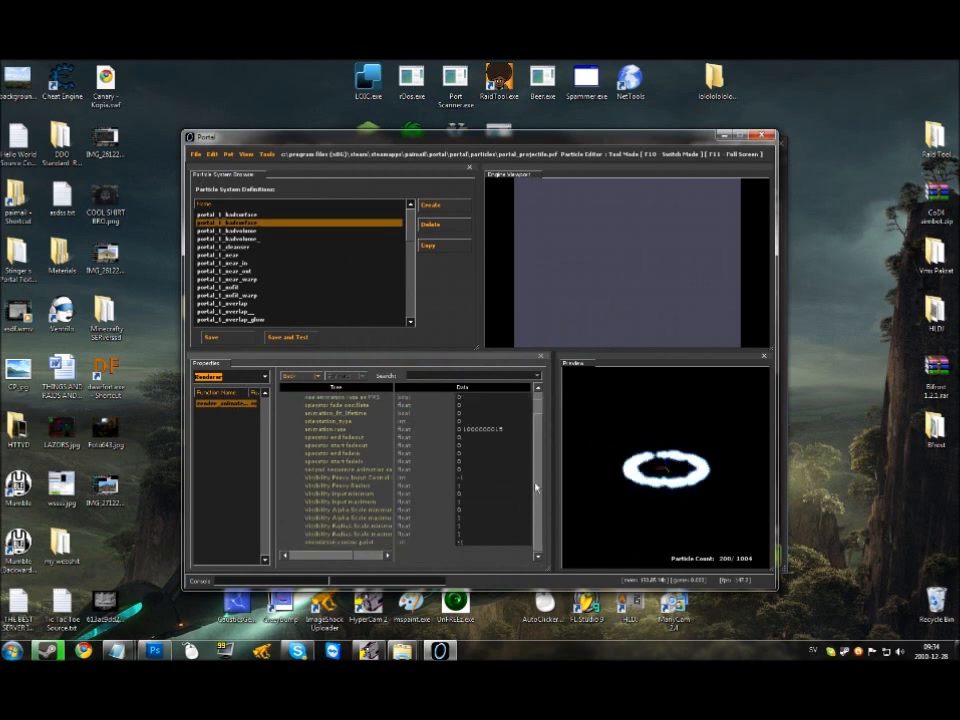
Check the Radius Scale operator of the portal_1_badsurface_ particle system once more
{"action": "left_click", "coordinate": [230, 376]}
{"action": "left_click", "coordinate": [225, 400]}
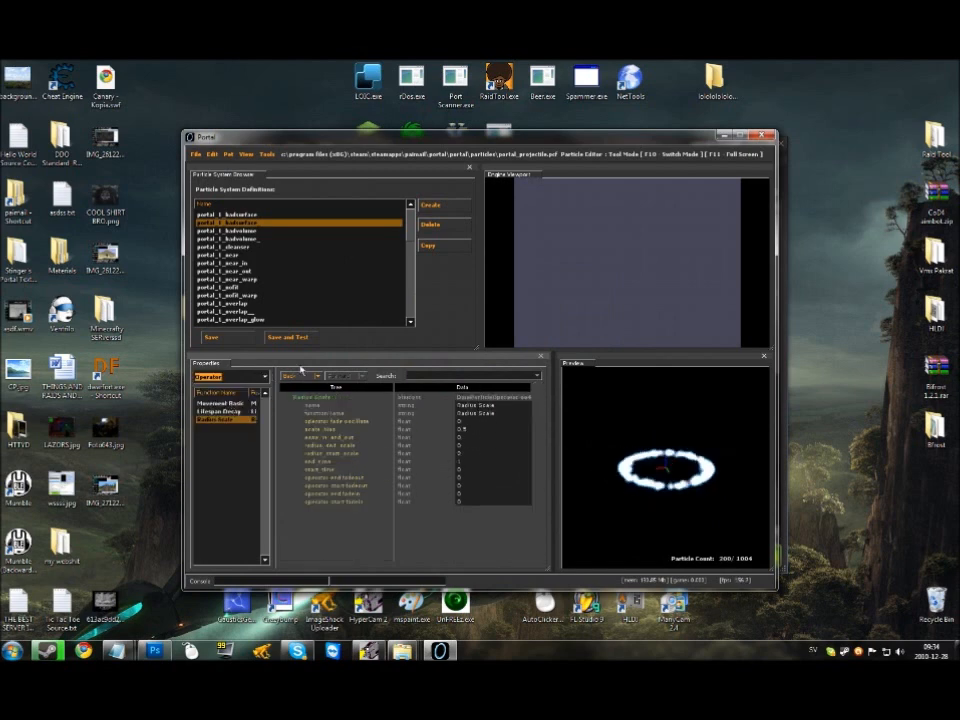
{"action": "mouse_move", "coordinate": [407, 236]}
{"action": "left_mouse_down"}
{"action": "mouse_move", "coordinate": [412, 300]}
{"action": "mouse_move", "coordinate": [412, 230]}
{"action": "mouse_move", "coordinate": [408, 314]}
{"action": "mouse_move", "coordinate": [408, 218]}
{"action": "left_mouse_up"}
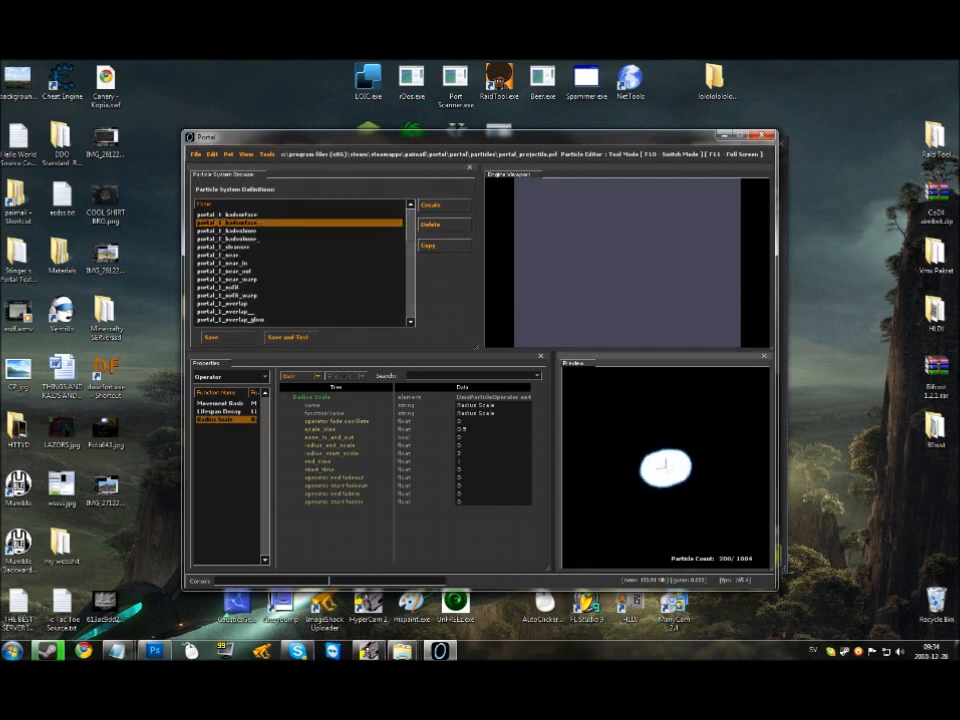
Set the color_fade of portal_1_cleanser's Color Fade operator to dark green with RGB 24, 55, 9
{"action": "left_click", "coordinate": [240, 246]}
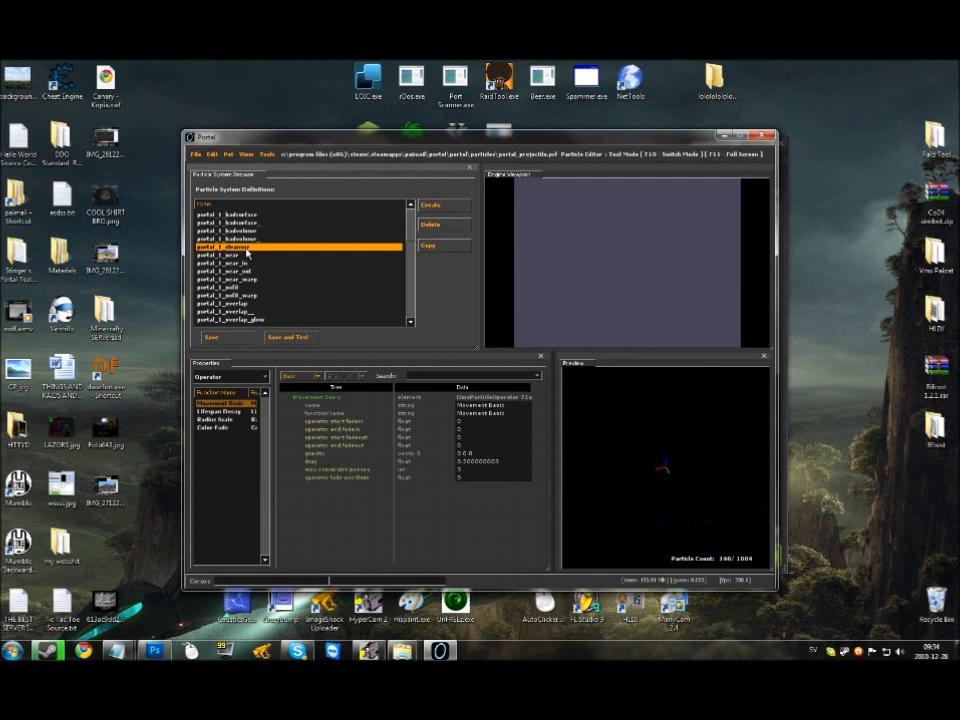
{"action": "left_click", "coordinate": [229, 429]}
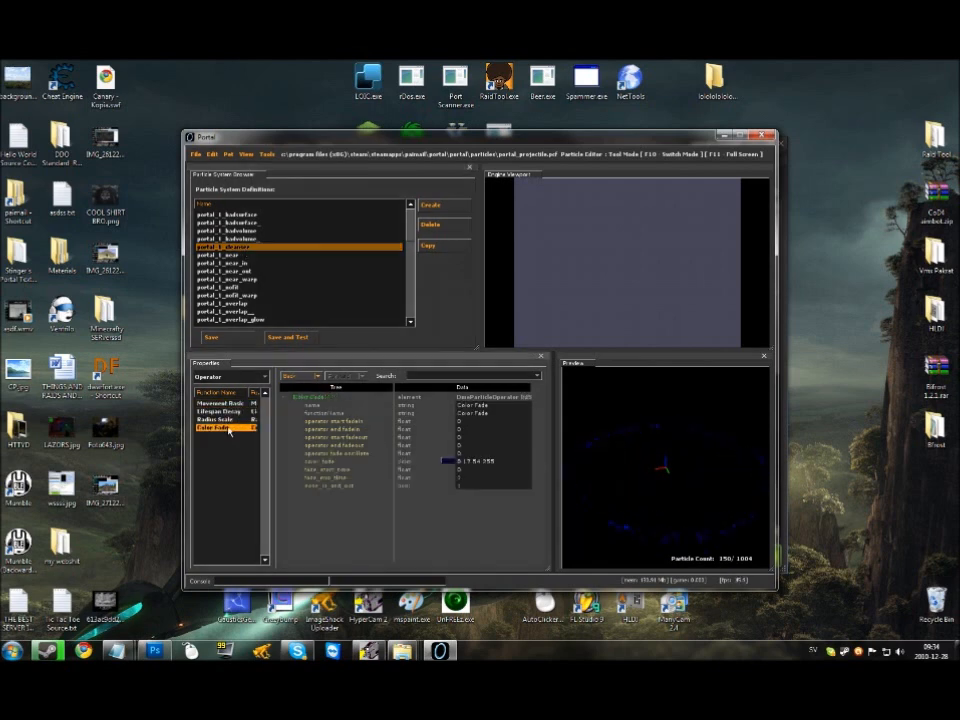
{"action": "left_click", "coordinate": [453, 465]}
{"action": "left_click", "coordinate": [488, 458]}
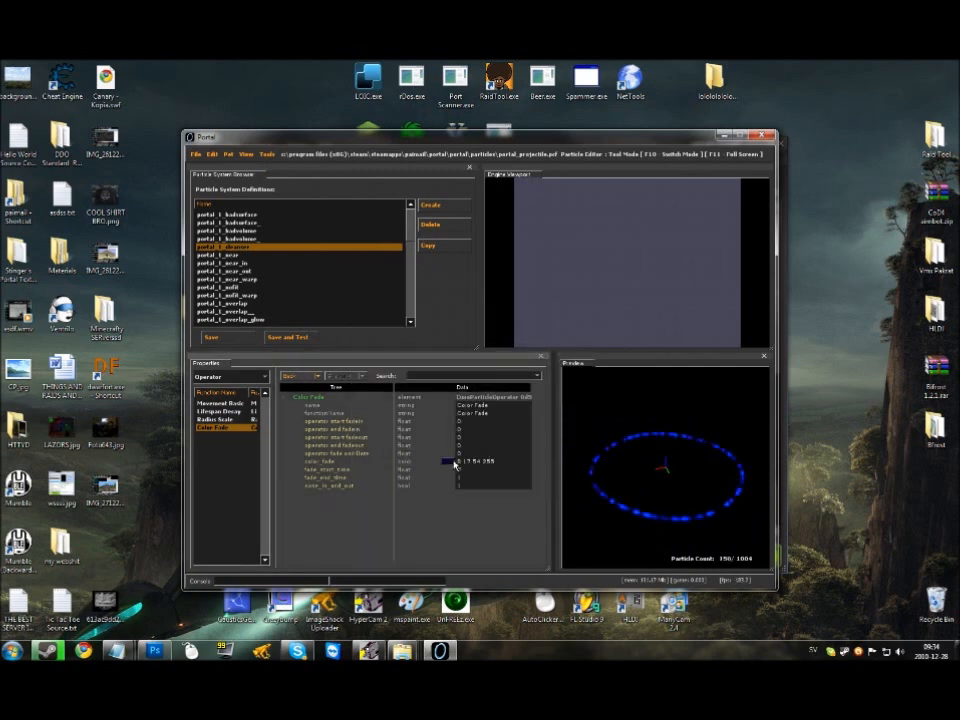
{"action": "left_click", "coordinate": [452, 463]}
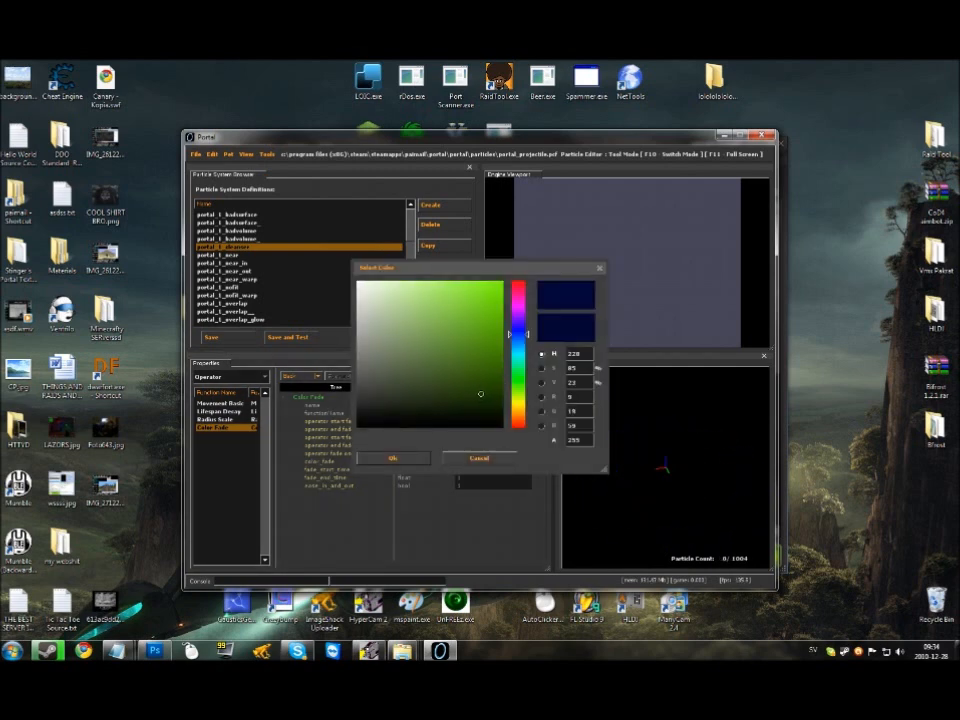
{"action": "left_click_drag", "start_coordinate": [533, 346], "coordinate": [526, 392]}
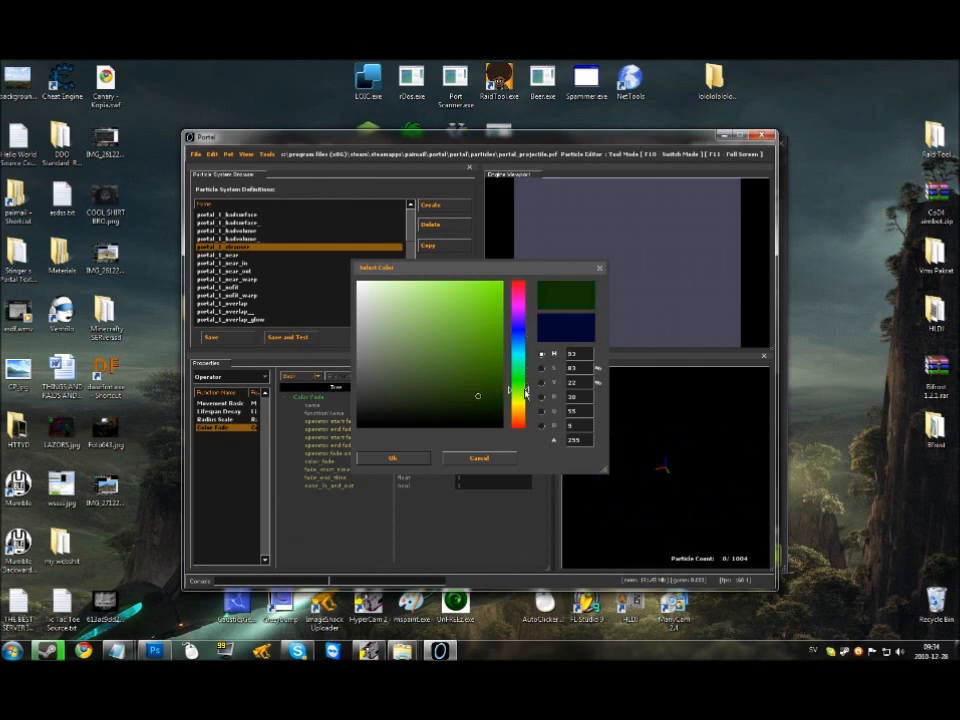
{"action": "left_click_drag", "start_coordinate": [527, 393], "coordinate": [528, 385]}
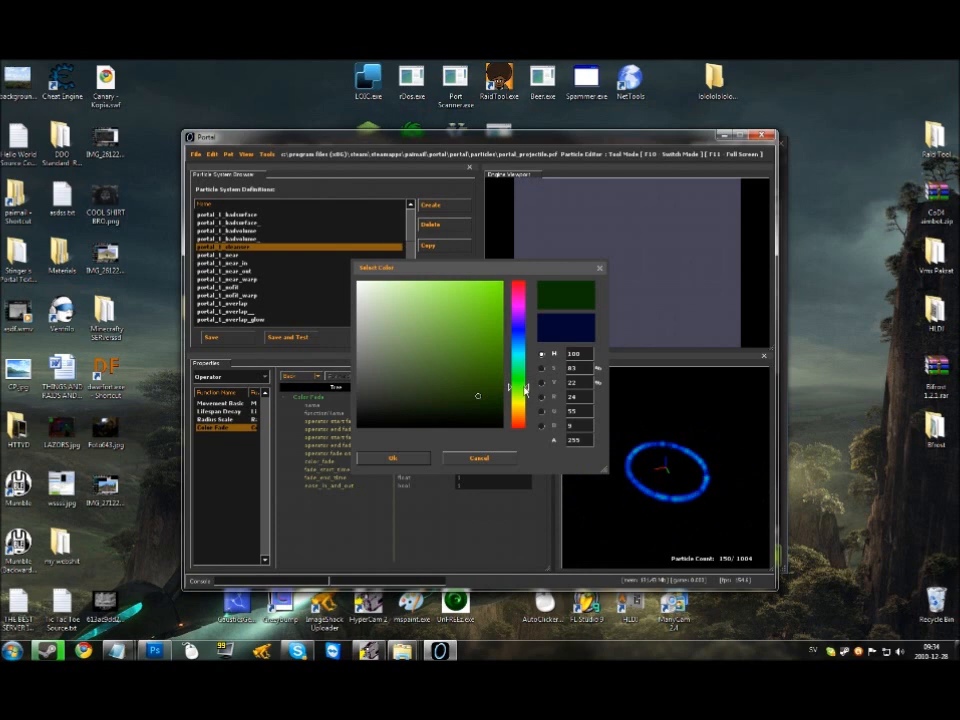
{"action": "left_click", "coordinate": [410, 459]}
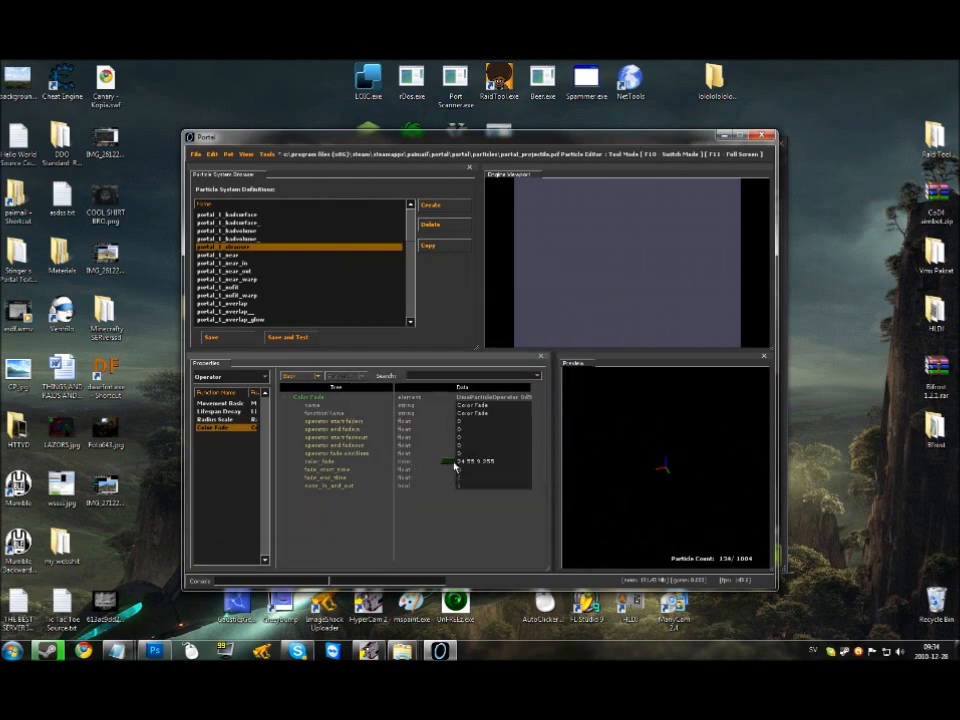
Examine the general properties, renderer and operators of portal_1_cleanser for further color settings
{"action": "left_click", "coordinate": [208, 378]}
{"action": "left_click", "coordinate": [215, 387]}
{"action": "left_click_drag", "start_coordinate": [535, 410], "coordinate": [537, 490]}
{"action": "left_click", "coordinate": [230, 376]}
{"action": "left_click", "coordinate": [235, 400]}
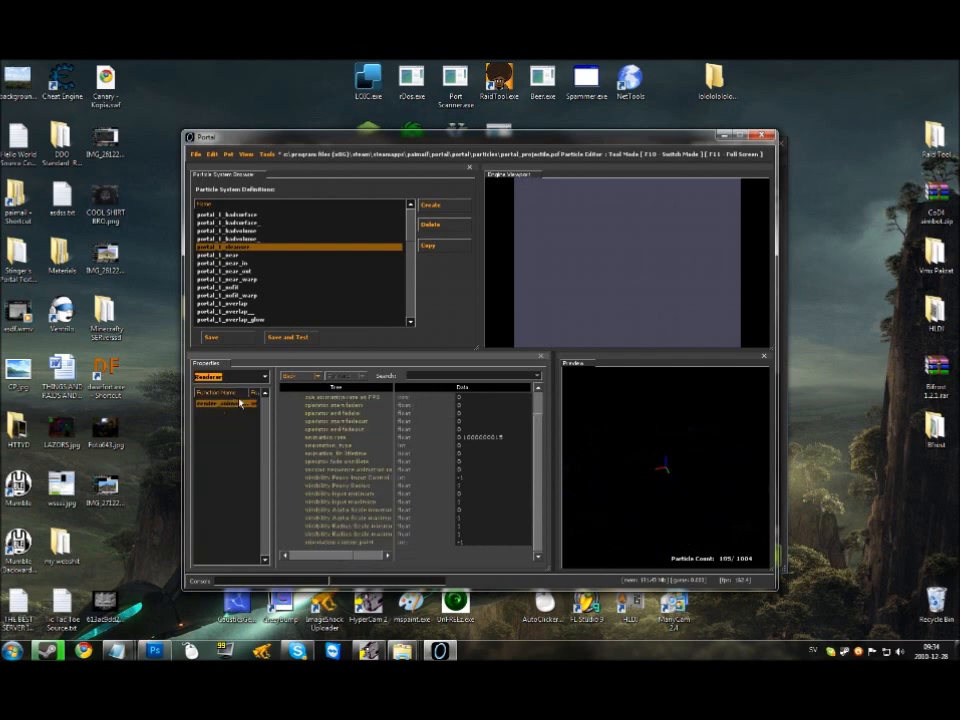
{"action": "left_click_drag", "start_coordinate": [541, 410], "coordinate": [541, 401]}
{"action": "left_click", "coordinate": [230, 376]}
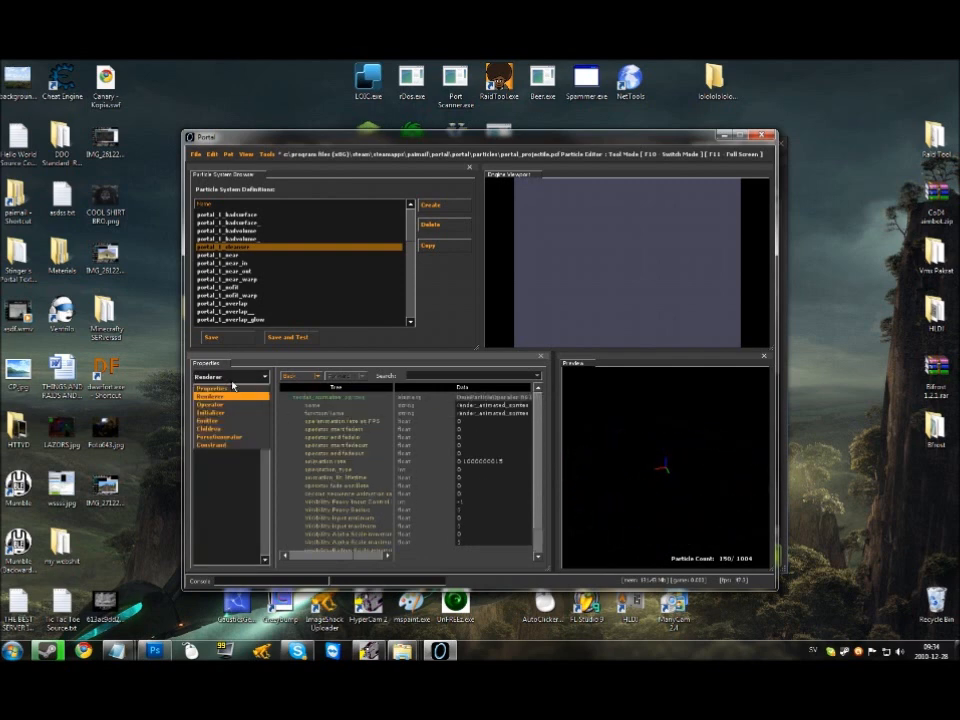
{"action": "left_click", "coordinate": [210, 410]}
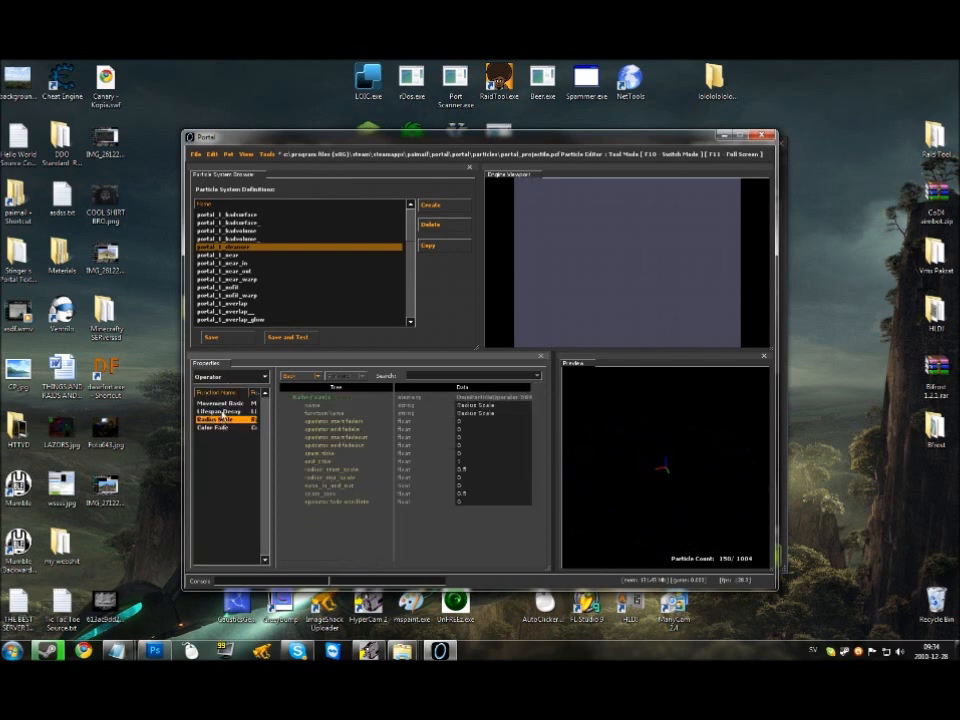
{"action": "left_click", "coordinate": [219, 403]}
Go through portal_1_cleanser's initializers and set color1 of Color Random to green with RGB 79, 228, 6
{"action": "left_click", "coordinate": [232, 376]}
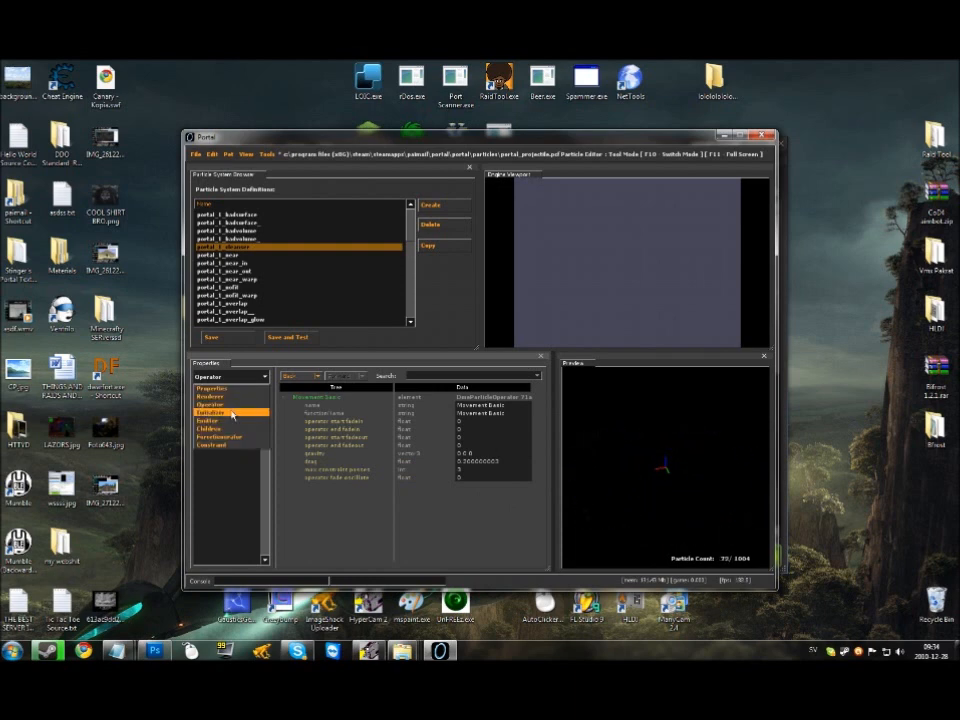
{"action": "left_click", "coordinate": [212, 418]}
{"action": "left_click", "coordinate": [240, 411]}
{"action": "left_click", "coordinate": [240, 419]}
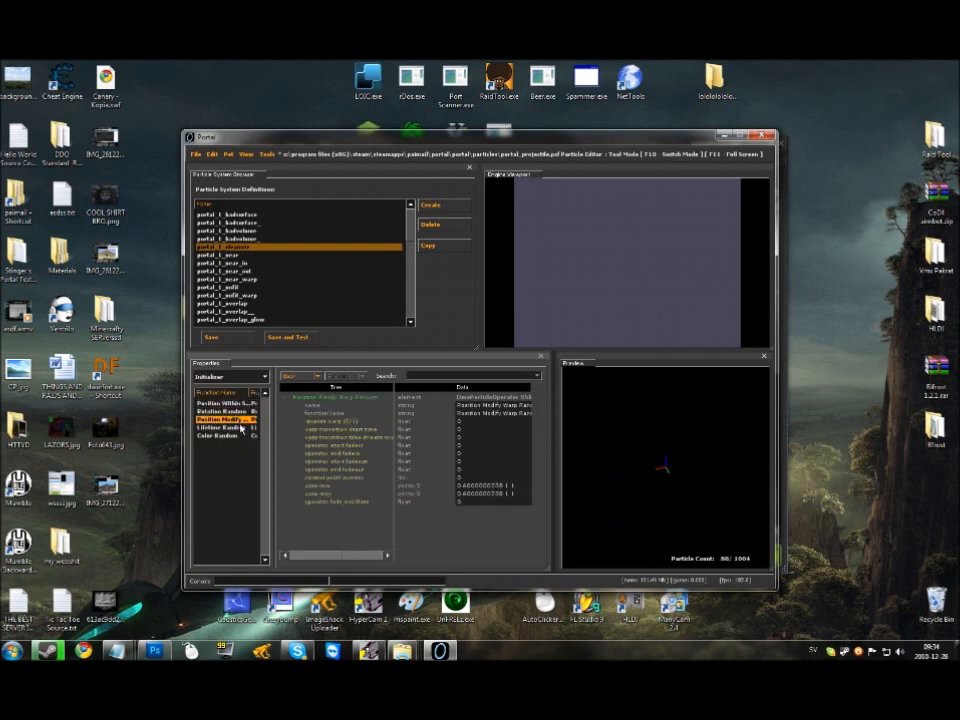
{"action": "left_click", "coordinate": [240, 427]}
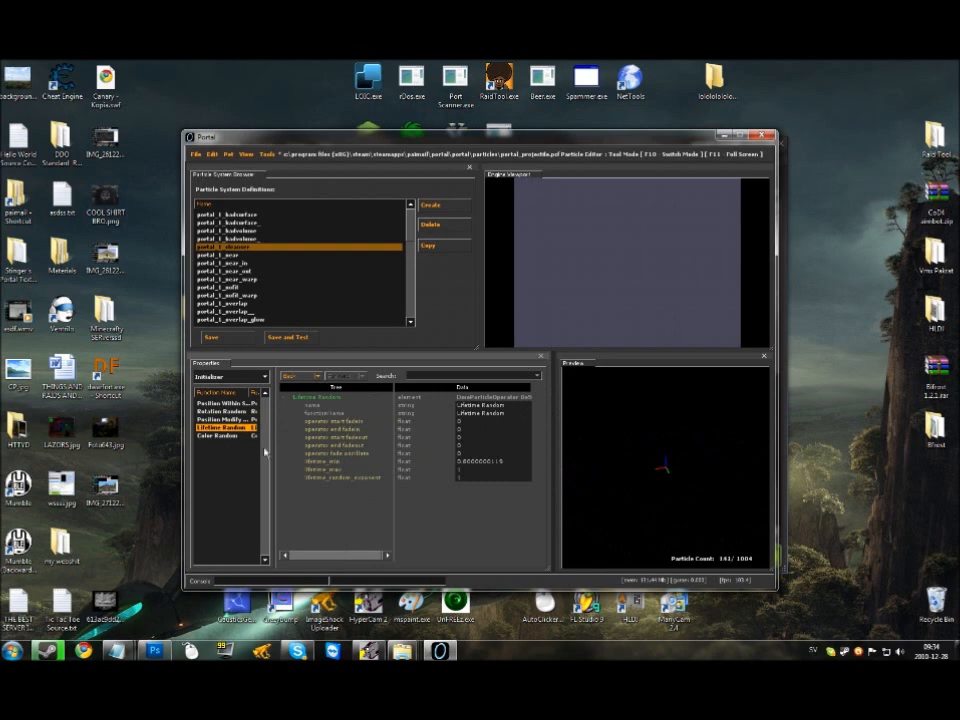
{"action": "left_click", "coordinate": [240, 436]}
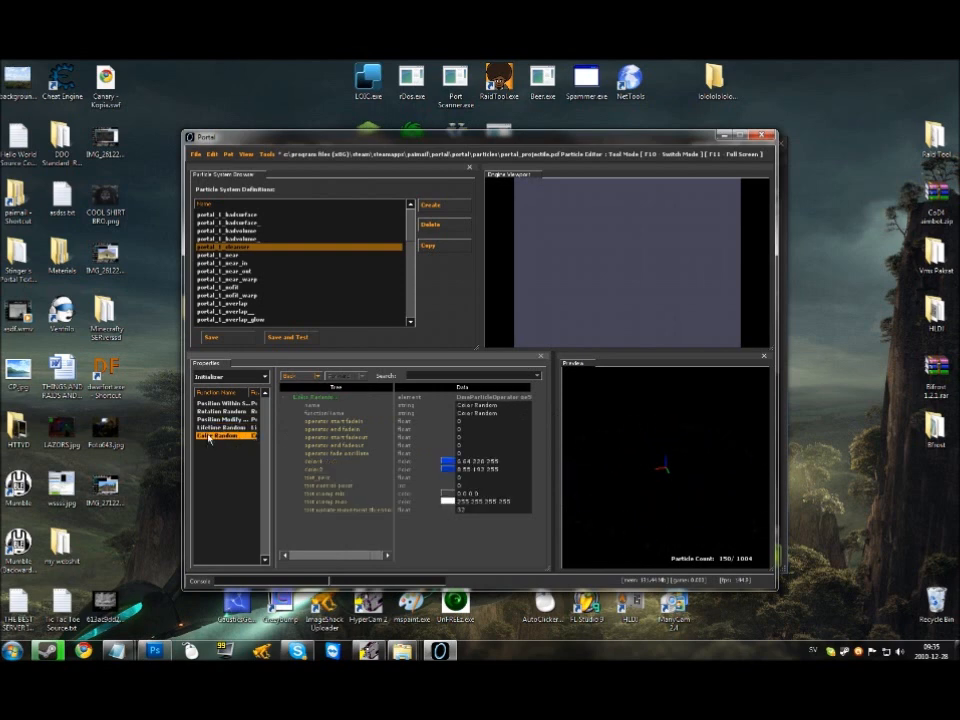
{"action": "left_click", "coordinate": [450, 462]}
{"action": "left_click_drag", "start_coordinate": [510, 356], "coordinate": [524, 394]}
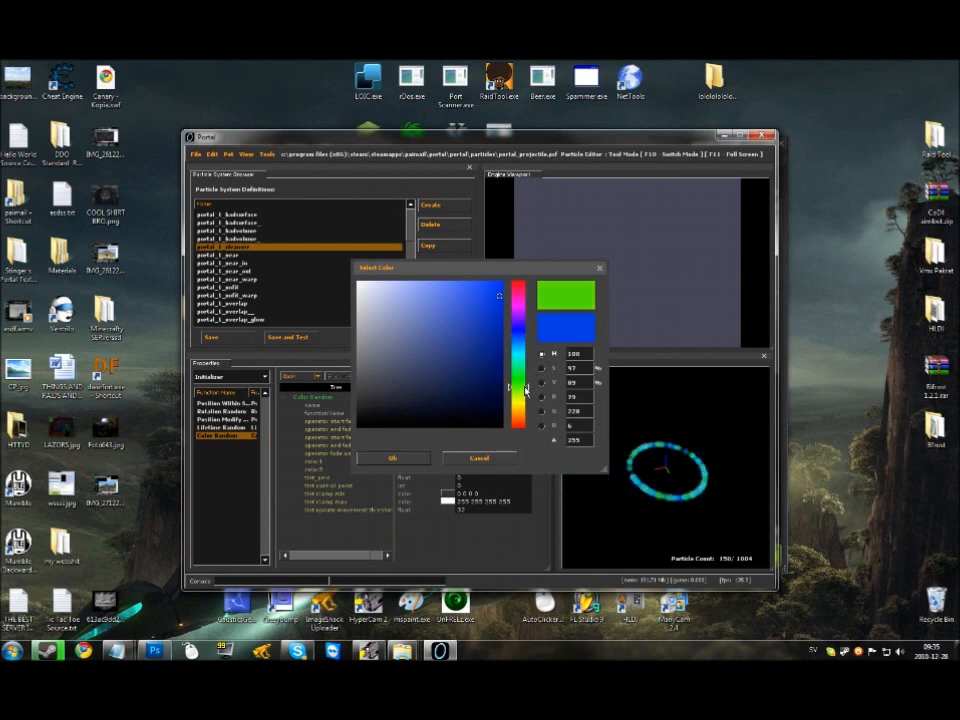
{"action": "left_click", "coordinate": [390, 457]}
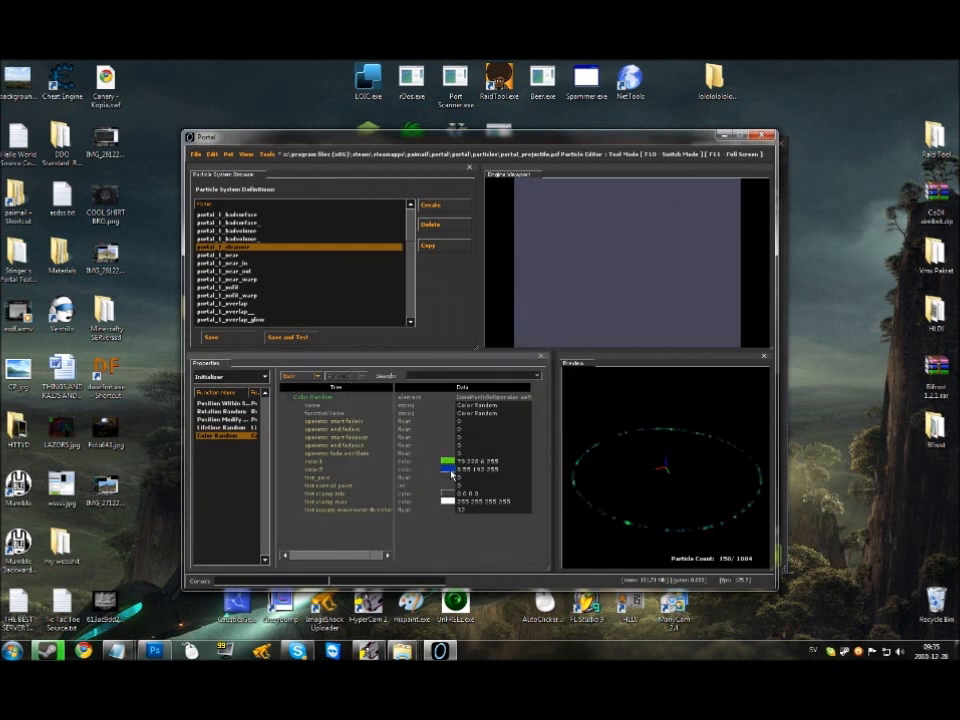
Set color2 of portal_1_cleanser's Color Random initializer to dark green with RGB 40, 91, 6
{"action": "left_click", "coordinate": [450, 471]}
{"action": "left_click", "coordinate": [521, 393]}
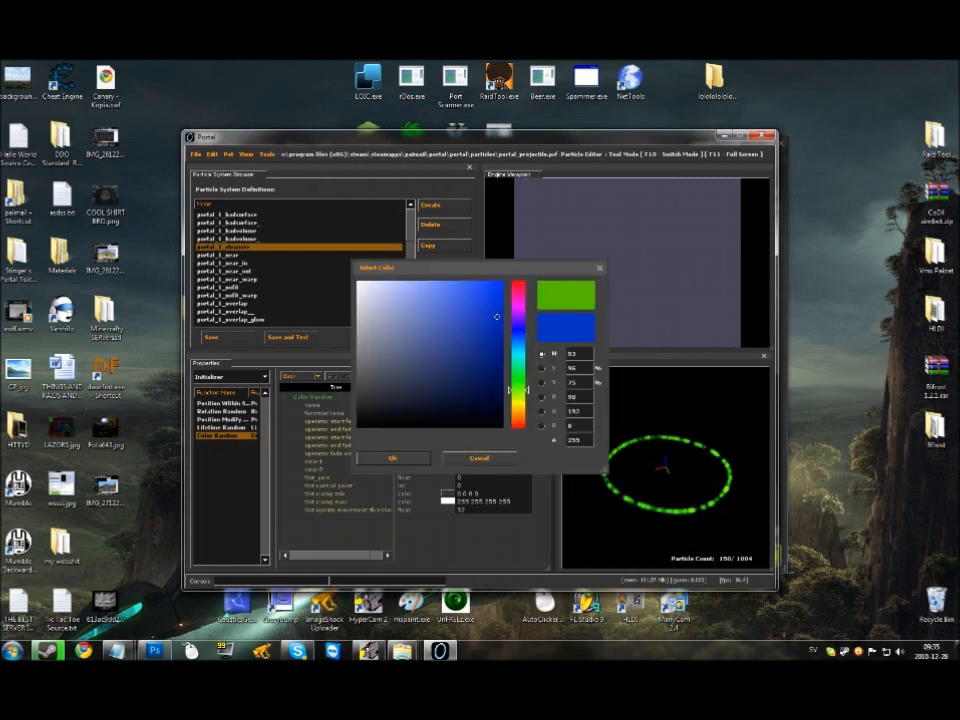
{"action": "left_click", "coordinate": [387, 457]}
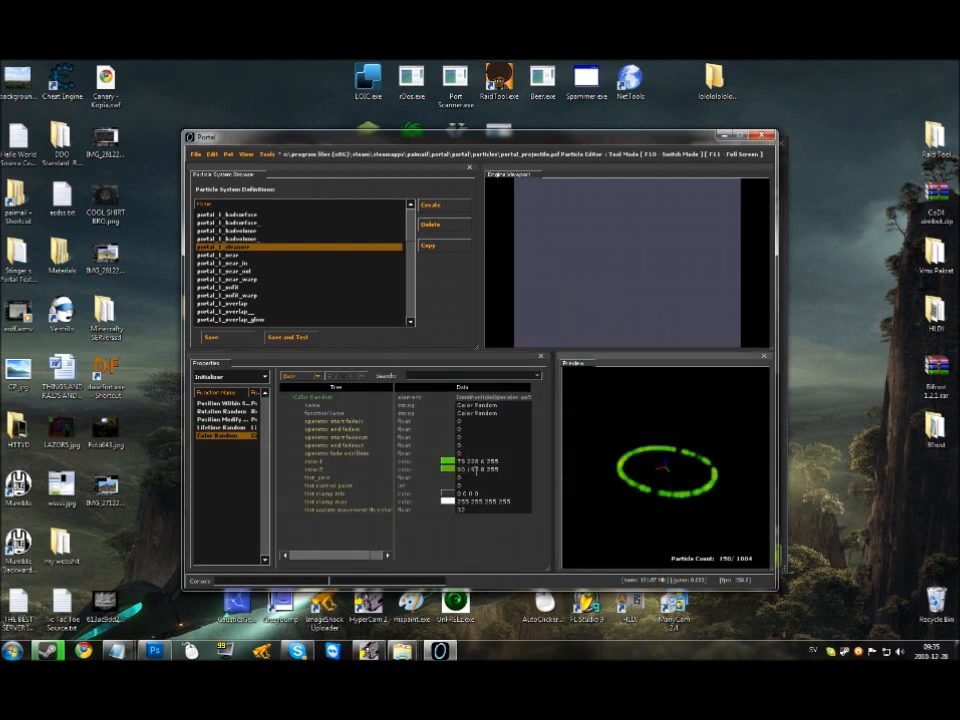
{"action": "left_click", "coordinate": [452, 470]}
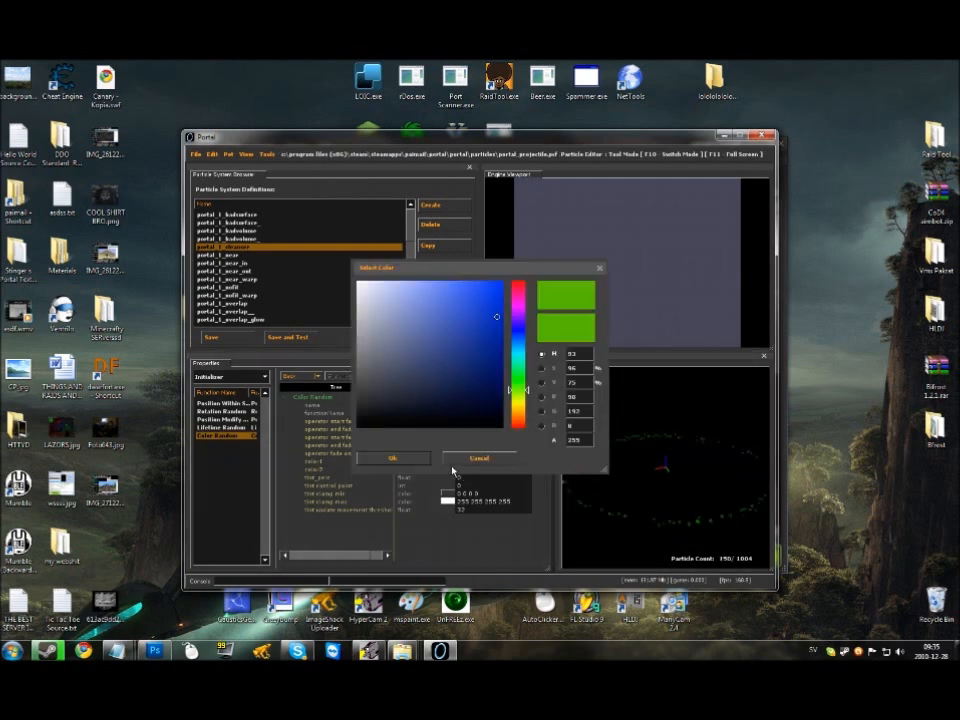
{"action": "left_click", "coordinate": [493, 375]}
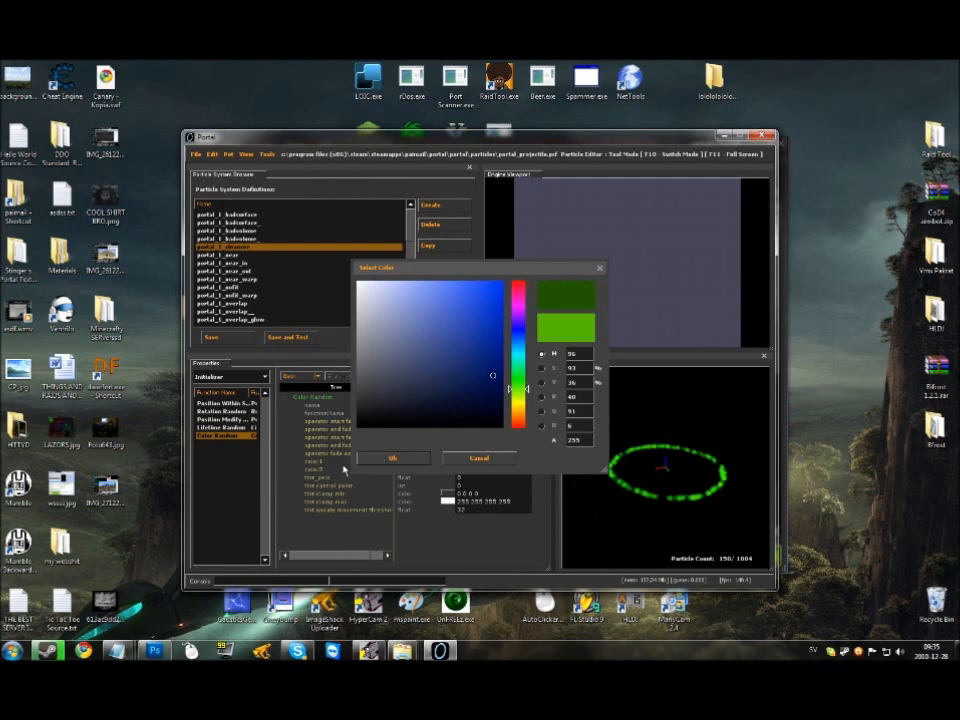
{"action": "left_click", "coordinate": [390, 457]}
Check the emitter and children of portal_1_cleanser for color settings and select portal_1_near_warp
{"action": "left_click", "coordinate": [230, 376]}
{"action": "left_click", "coordinate": [208, 420]}
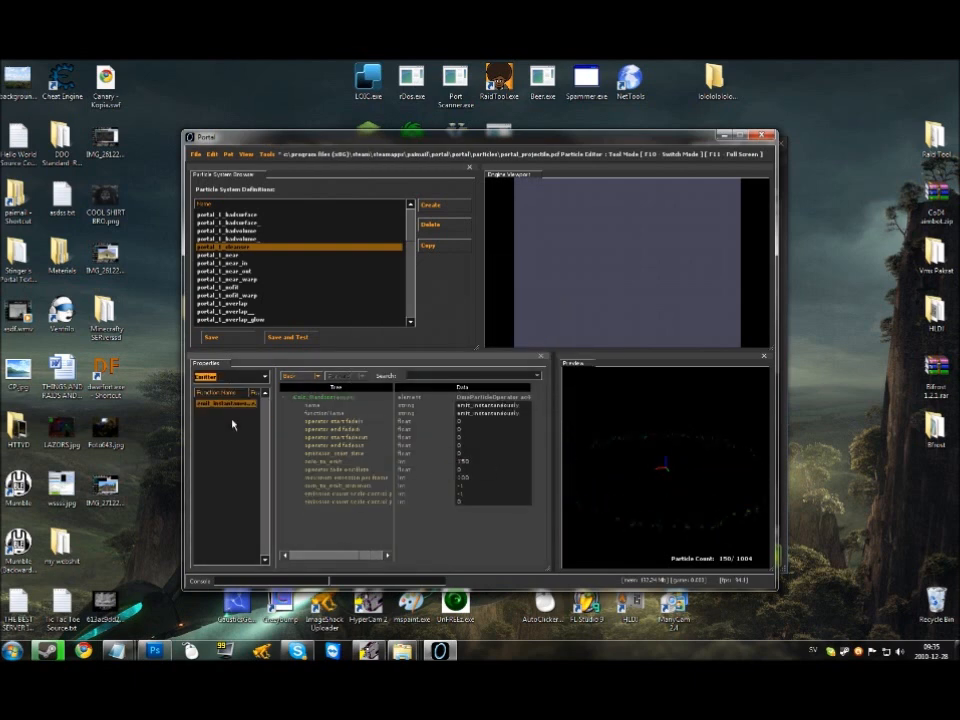
{"action": "left_click", "coordinate": [230, 376]}
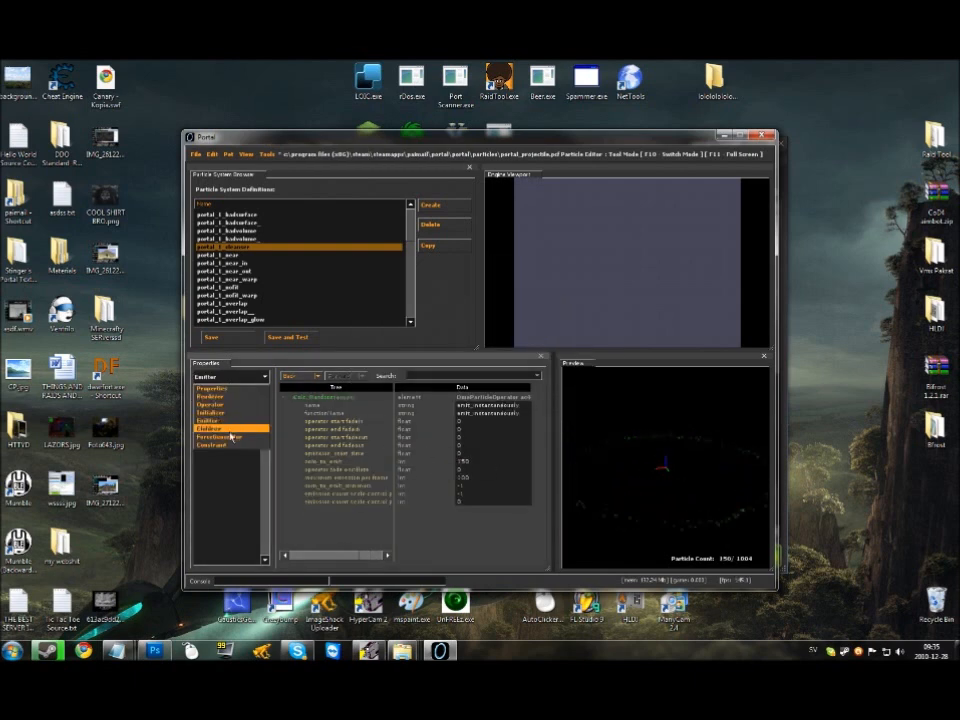
{"action": "left_click", "coordinate": [242, 428]}
{"action": "left_click", "coordinate": [242, 375]}
{"action": "left_click", "coordinate": [292, 279]}
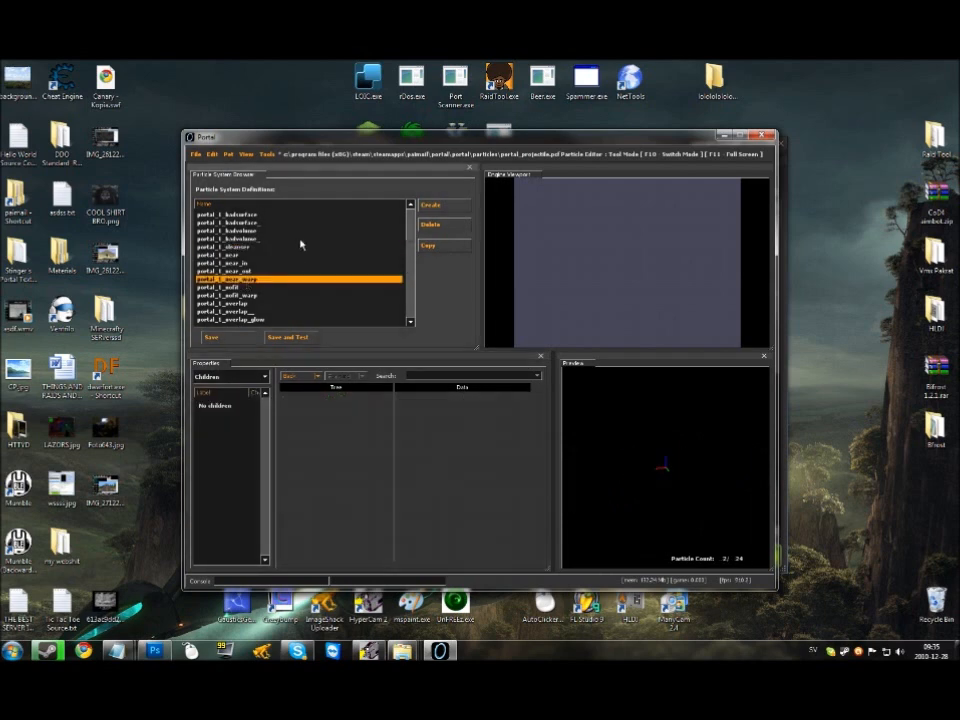
Open the portalgun.pcf particle file without saving the changes to portal_projectile.pcf
{"action": "left_click", "coordinate": [195, 155]}
{"action": "left_click", "coordinate": [270, 233]}
{"action": "left_click", "coordinate": [195, 155]}
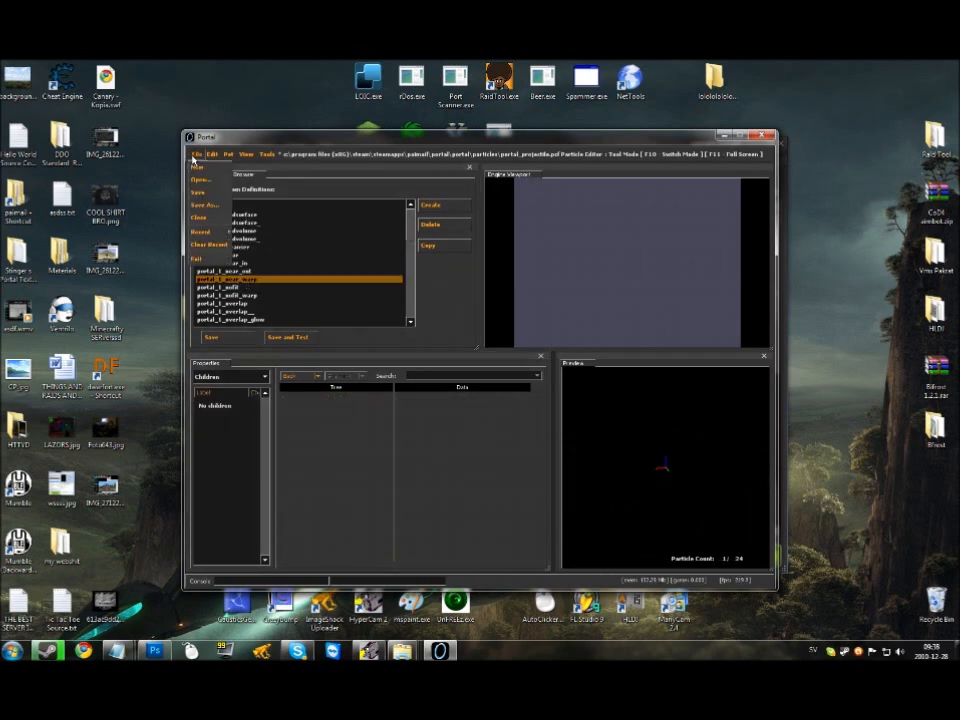
{"action": "left_click", "coordinate": [209, 180]}
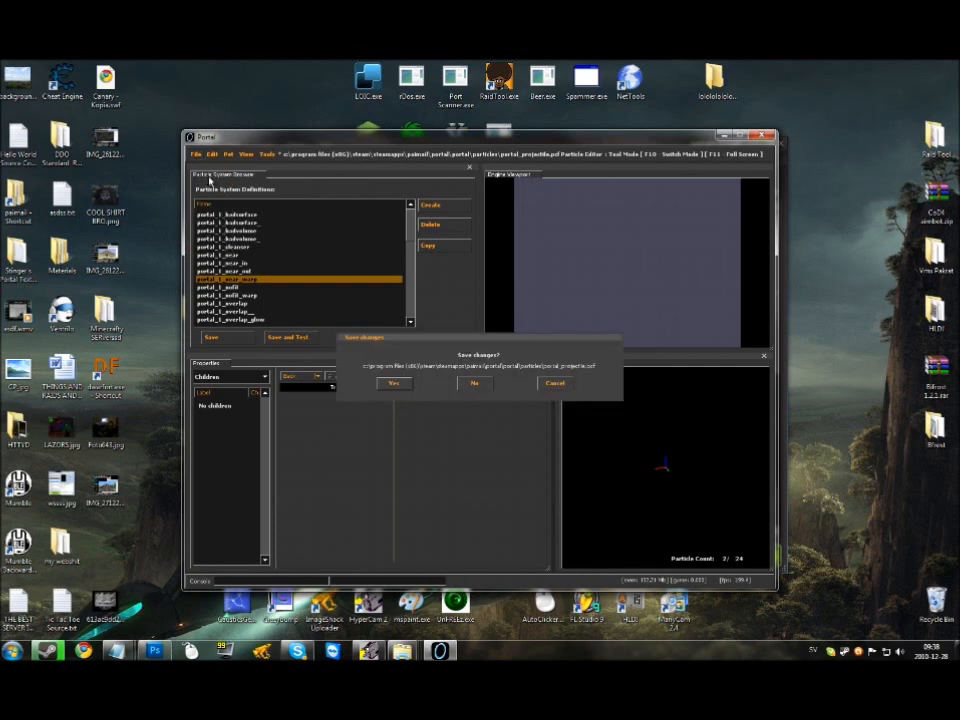
{"action": "left_click", "coordinate": [476, 385]}
{"action": "left_click", "coordinate": [370, 412]}
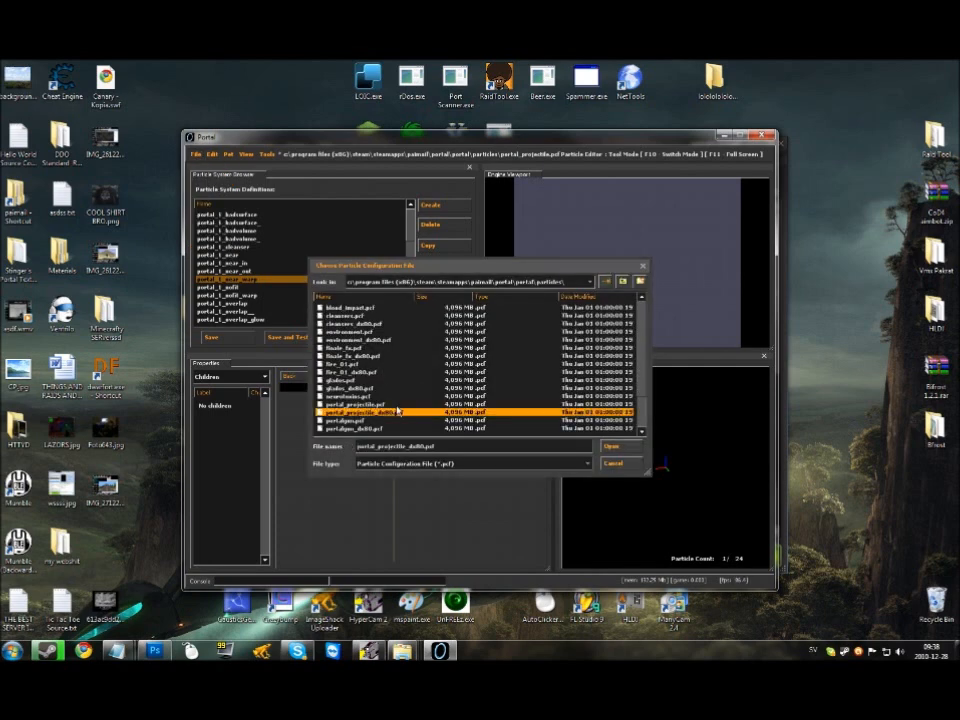
{"action": "scroll", "coordinate": [398, 410], "scroll_direction": "down", "scroll_amount": 1}
{"action": "double_click", "coordinate": [362, 397]}
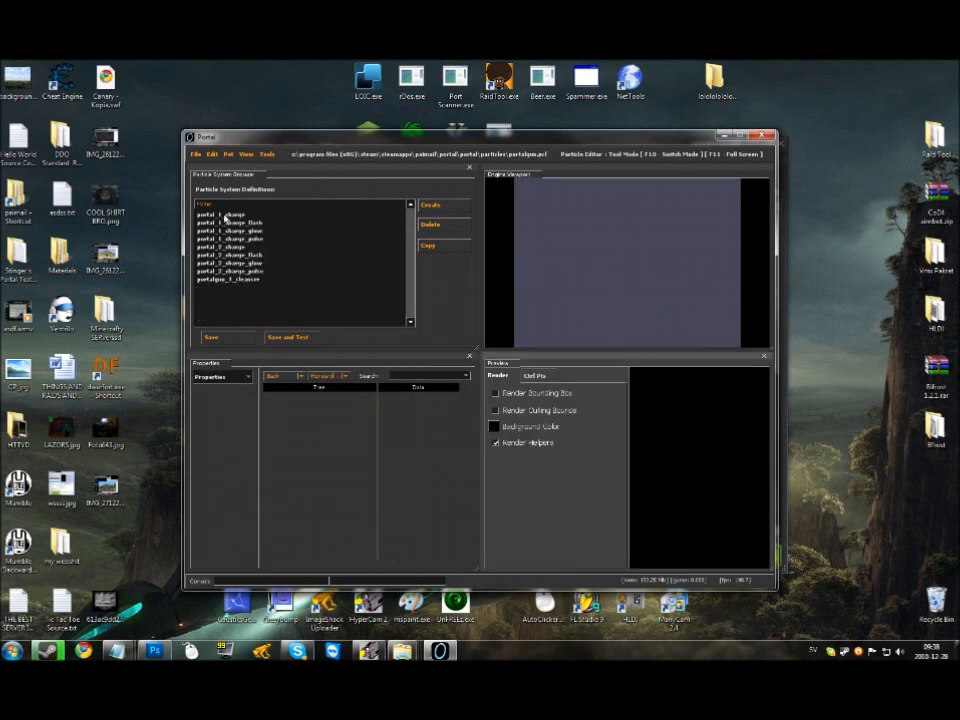
Select the portal_1_charge particle system and adjust the preview layout to show the effect without its render options
{"action": "left_click", "coordinate": [225, 216]}
{"action": "left_click_drag", "start_coordinate": [628, 443], "coordinate": [507, 440]}
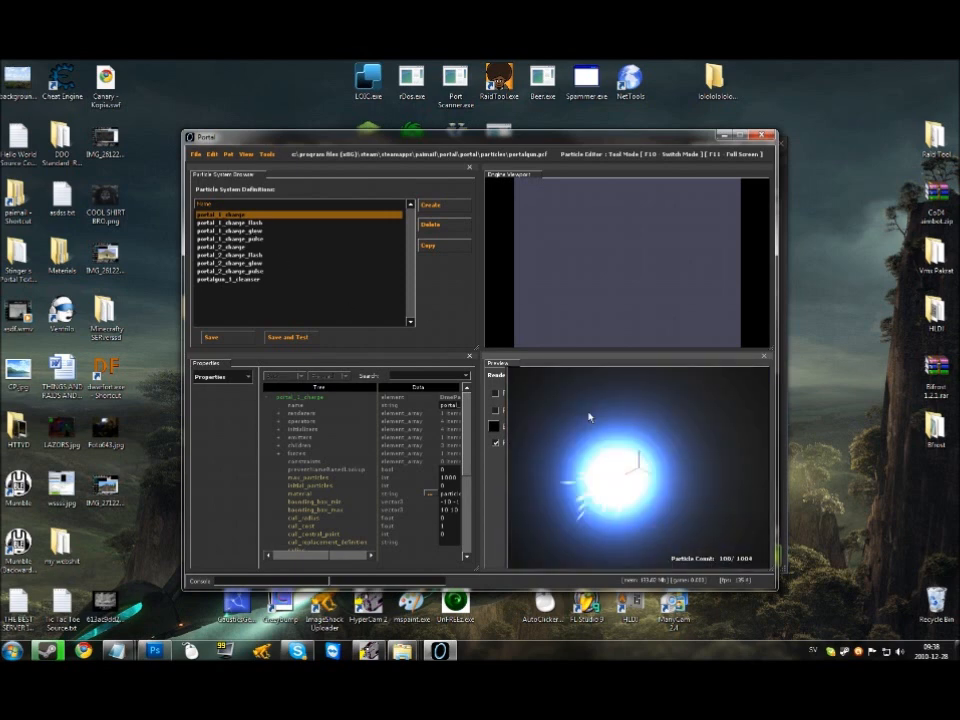
{"action": "left_click_drag", "start_coordinate": [482, 460], "coordinate": [512, 460]}
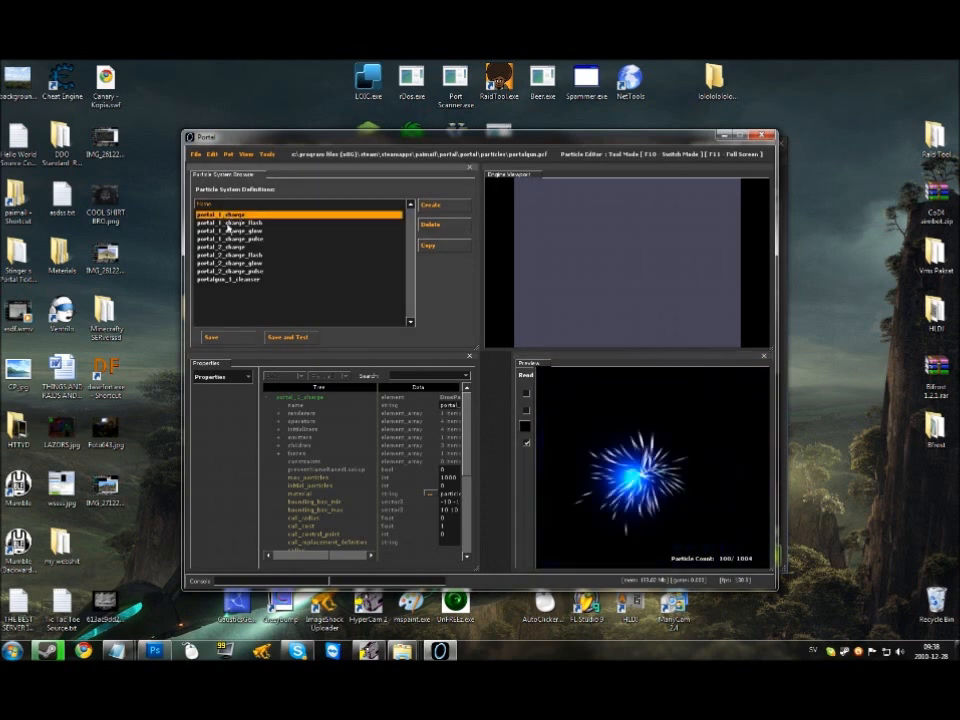
Examine the renderer, operators, emitter and children of portal_1_charge, including the portal_1_charge_glow child
{"action": "left_click", "coordinate": [221, 376]}
{"action": "left_click", "coordinate": [232, 393]}
{"action": "left_click", "coordinate": [221, 376]}
{"action": "left_click", "coordinate": [230, 392]}
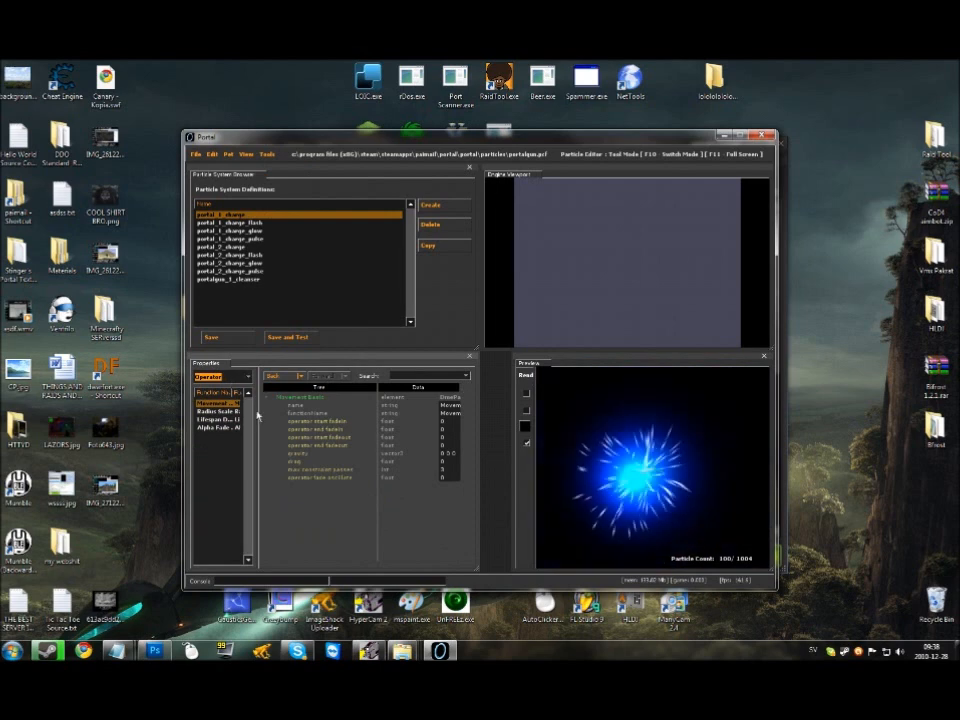
{"action": "left_click", "coordinate": [240, 377]}
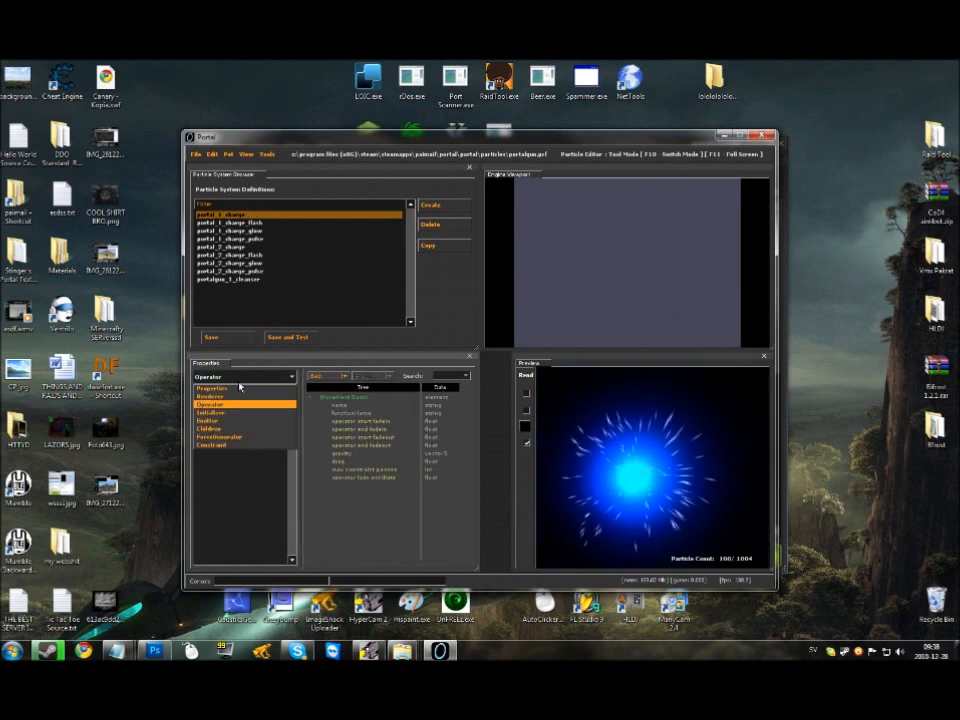
{"action": "left_click", "coordinate": [208, 420]}
{"action": "left_click", "coordinate": [230, 377]}
{"action": "left_click", "coordinate": [226, 429]}
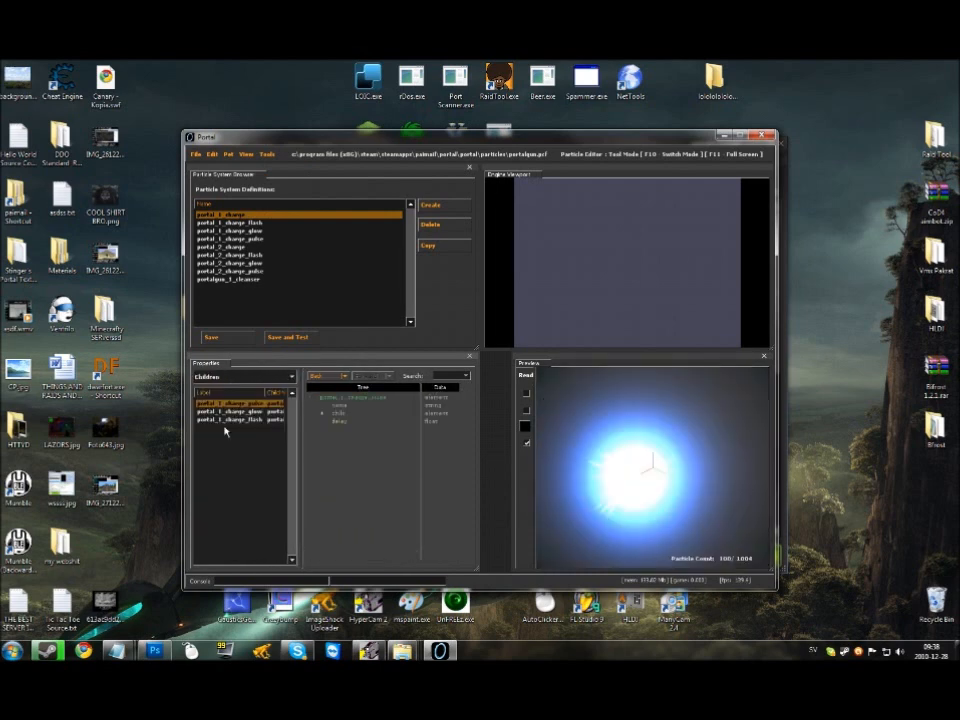
{"action": "left_click", "coordinate": [232, 411]}
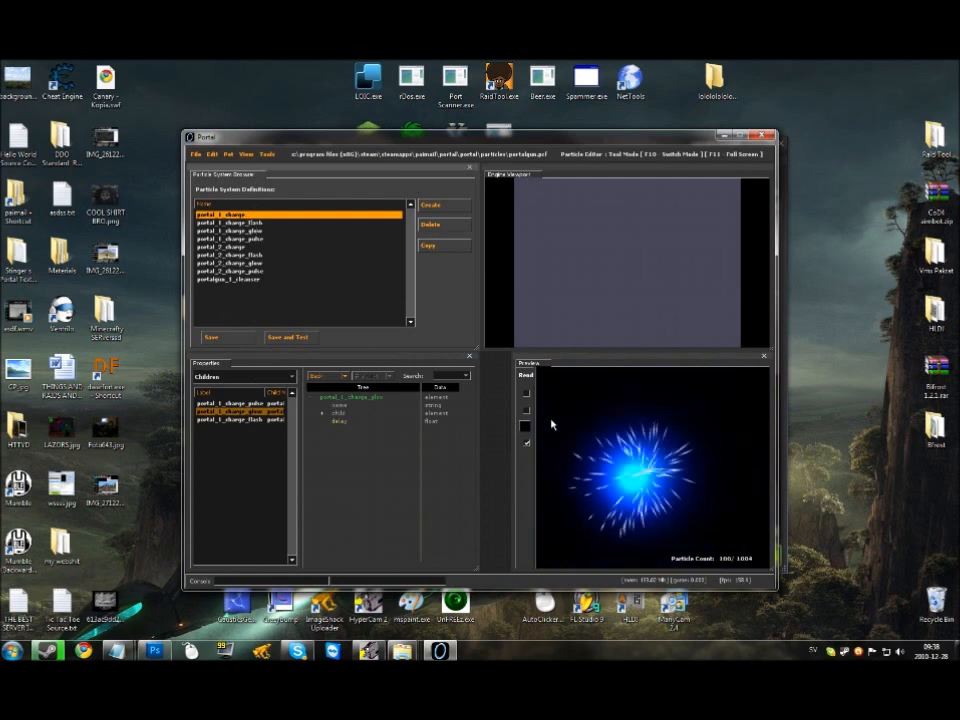
Recolor both colors of the Color Random initializer in portal_1_charge_flash to green, giving color2 a hue of 97
{"action": "left_click", "coordinate": [266, 224]}
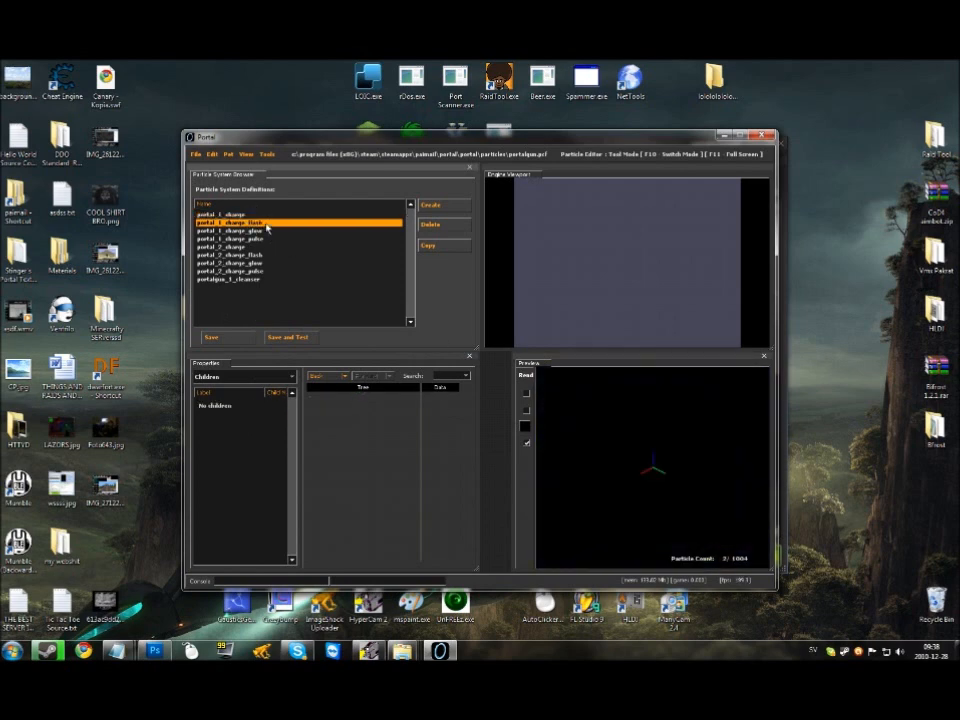
{"action": "left_click", "coordinate": [598, 503]}
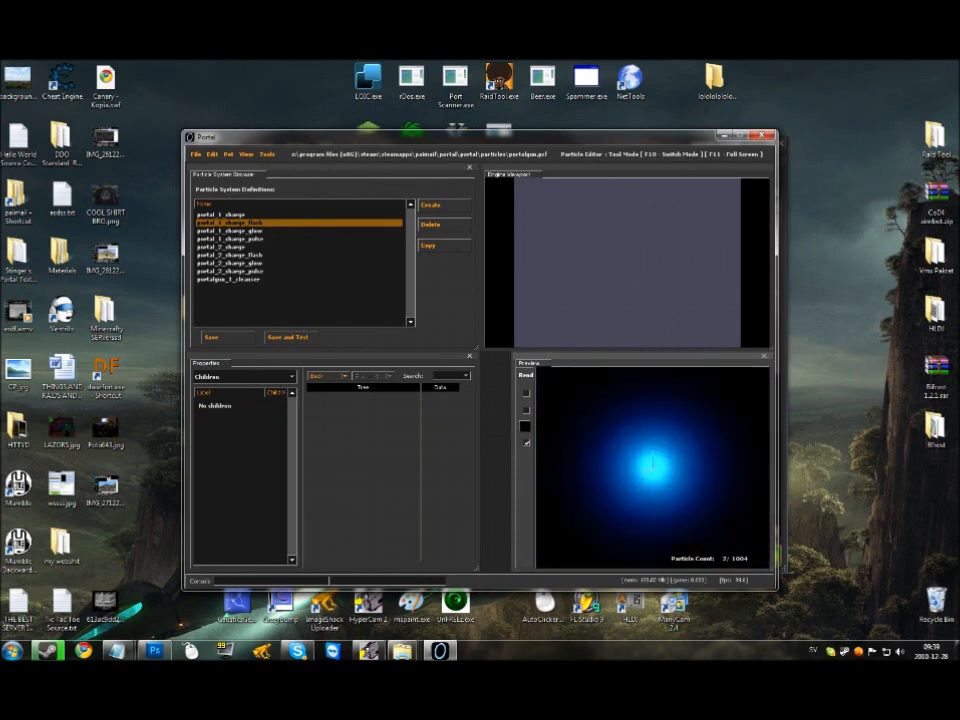
{"action": "left_click", "coordinate": [262, 377]}
{"action": "left_click", "coordinate": [228, 420]}
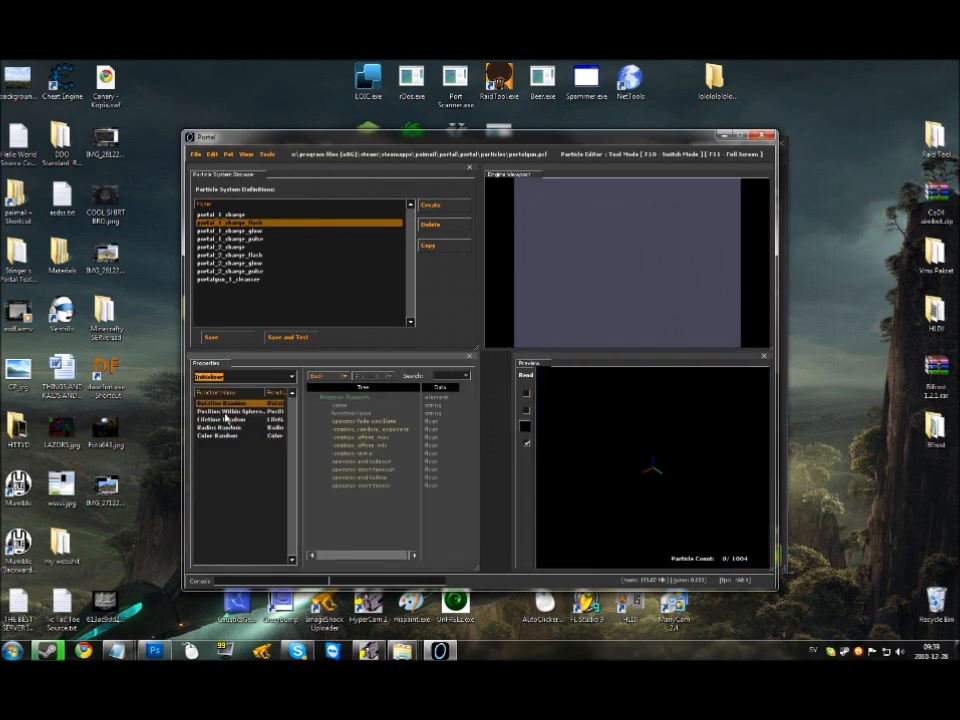
{"action": "left_click", "coordinate": [222, 435]}
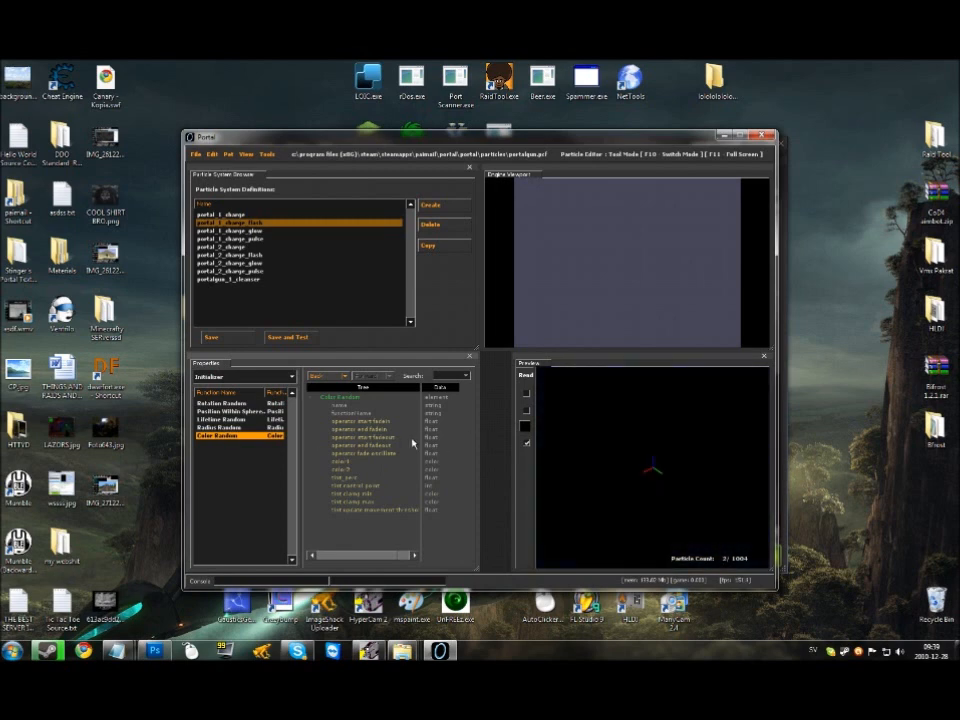
{"action": "left_click", "coordinate": [420, 461]}
{"action": "left_click", "coordinate": [419, 465]}
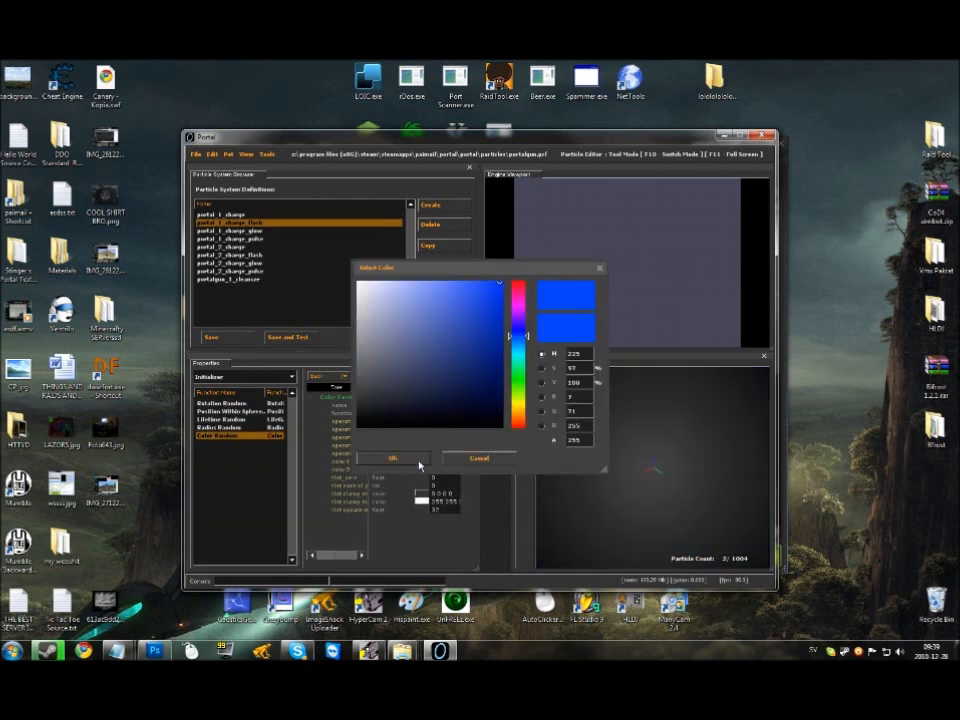
{"action": "left_click", "coordinate": [394, 458]}
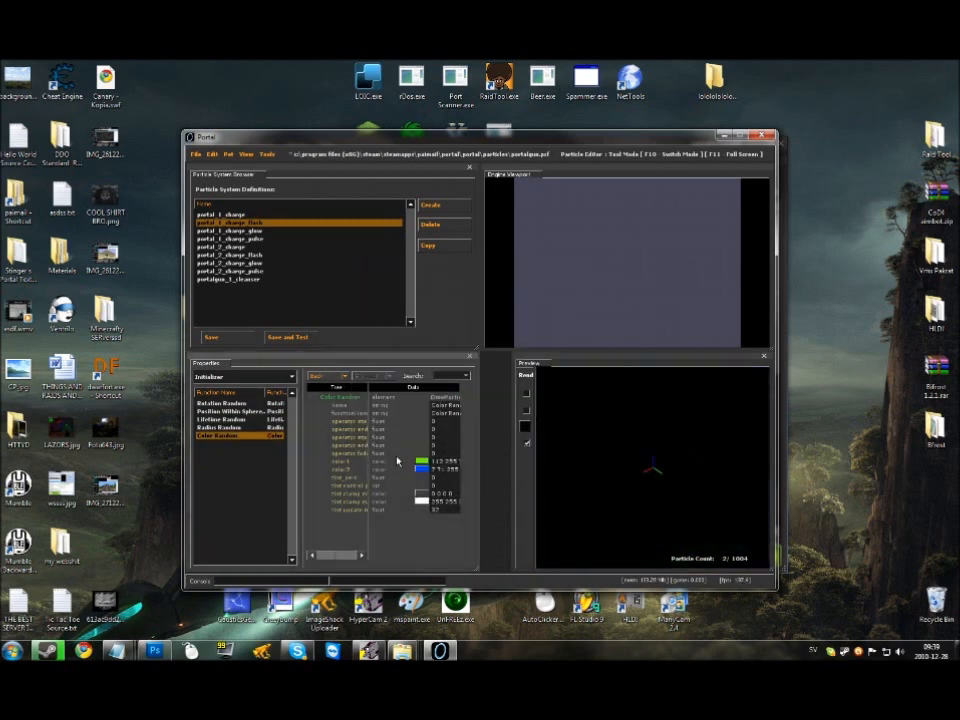
{"action": "left_click", "coordinate": [421, 469]}
{"action": "left_click", "coordinate": [510, 388]}
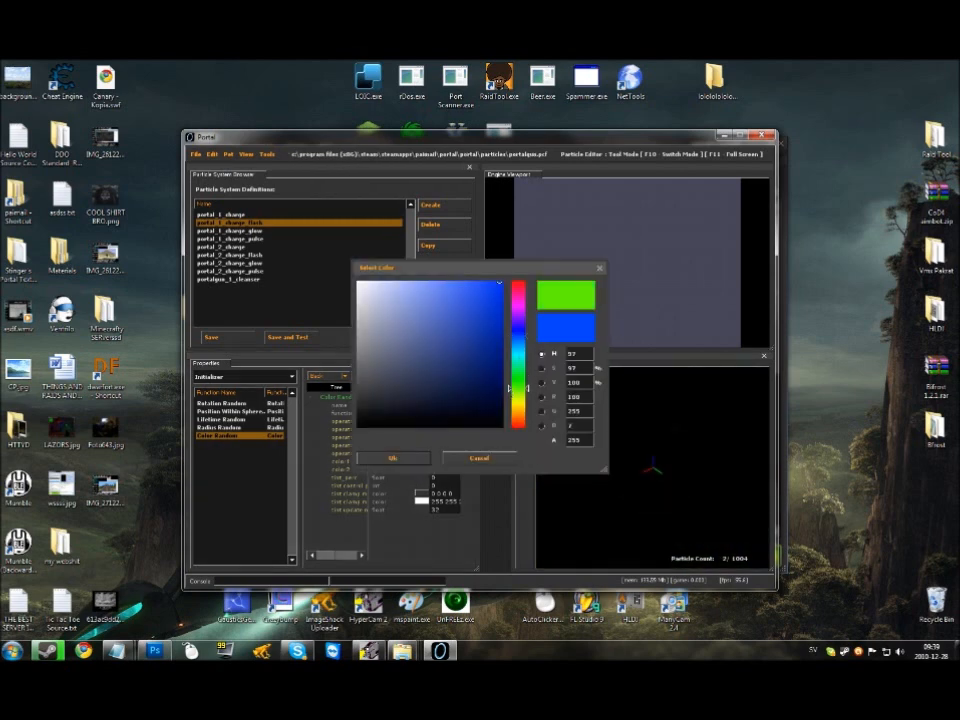
{"action": "left_click", "coordinate": [392, 457]}
Recolor both Color Random colors of portal_1_charge_glow to yellow-green, giving color1 a hue of 79
{"action": "left_click", "coordinate": [249, 230]}
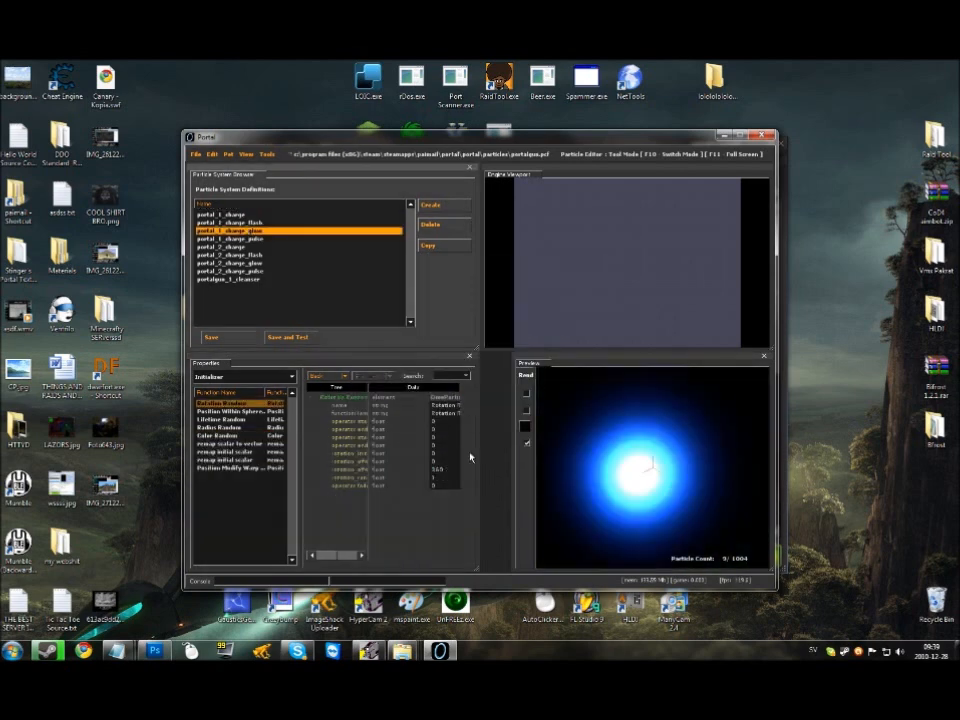
{"action": "left_click_drag", "start_coordinate": [230, 459], "coordinate": [228, 439]}
{"action": "left_click", "coordinate": [422, 429]}
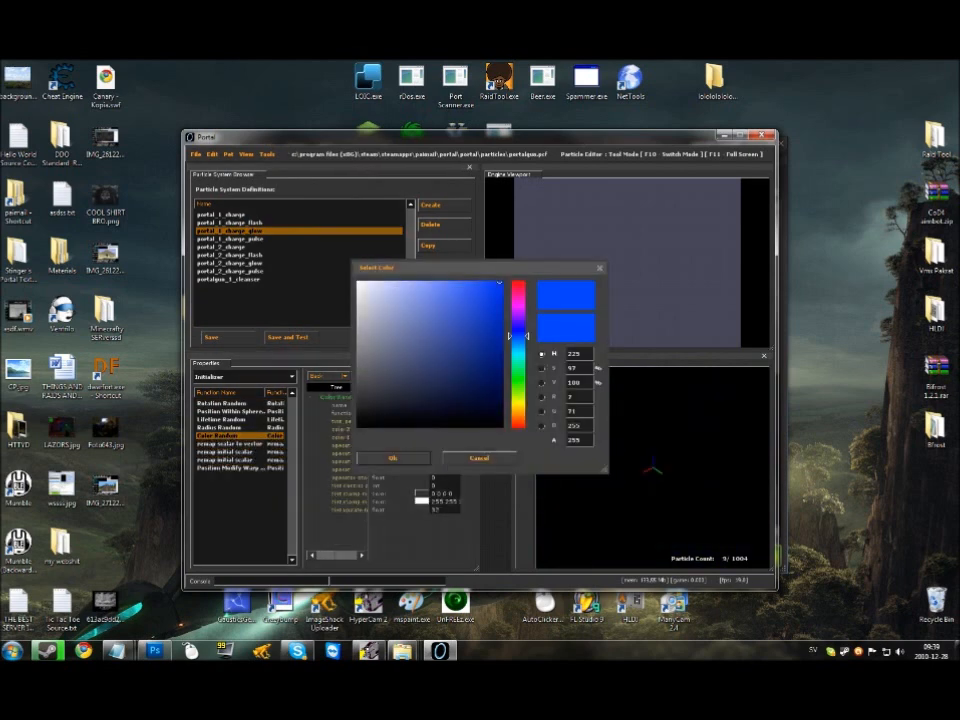
{"action": "left_click", "coordinate": [399, 459]}
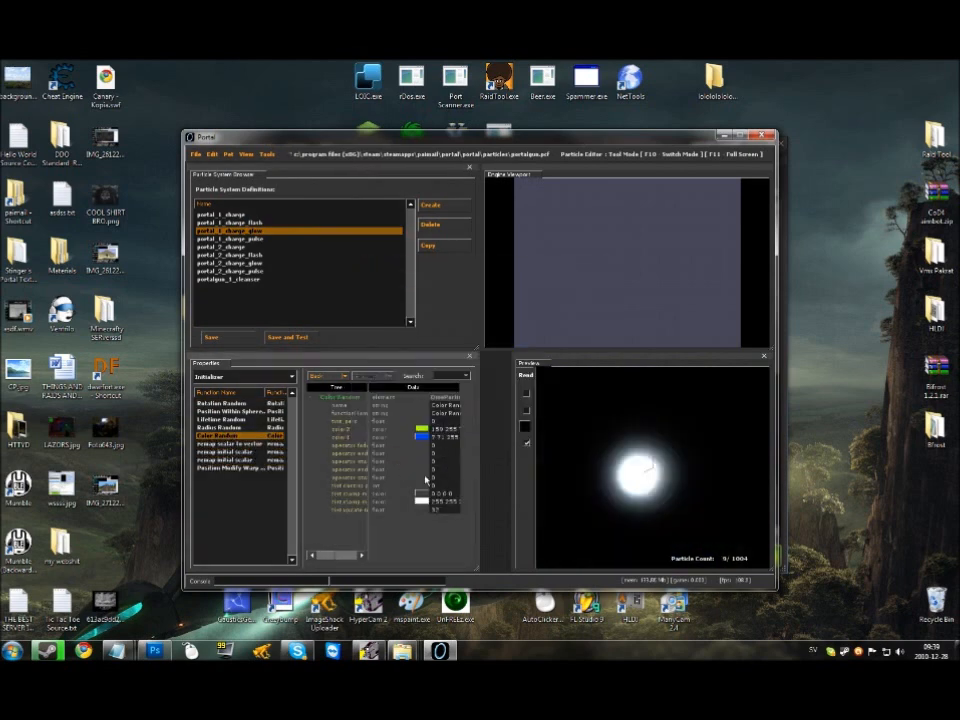
{"action": "left_click", "coordinate": [422, 437]}
{"action": "left_click", "coordinate": [516, 395]}
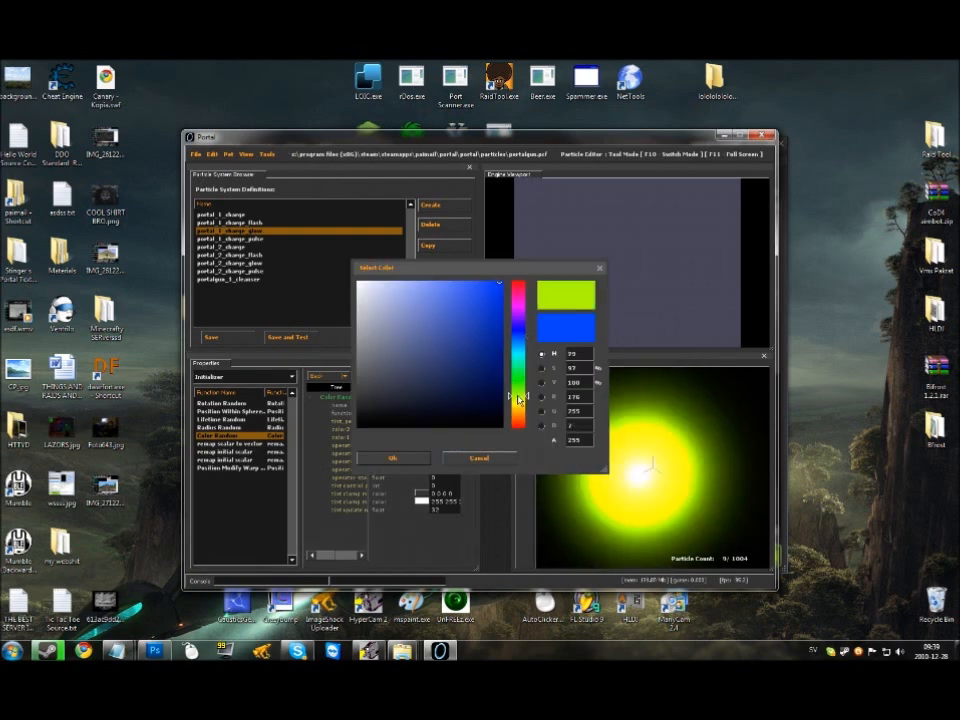
{"action": "left_click", "coordinate": [392, 457]}
Select portal_1_charge_pulse and check the colors of its Color Random initializer without changing them
{"action": "left_click", "coordinate": [263, 239]}
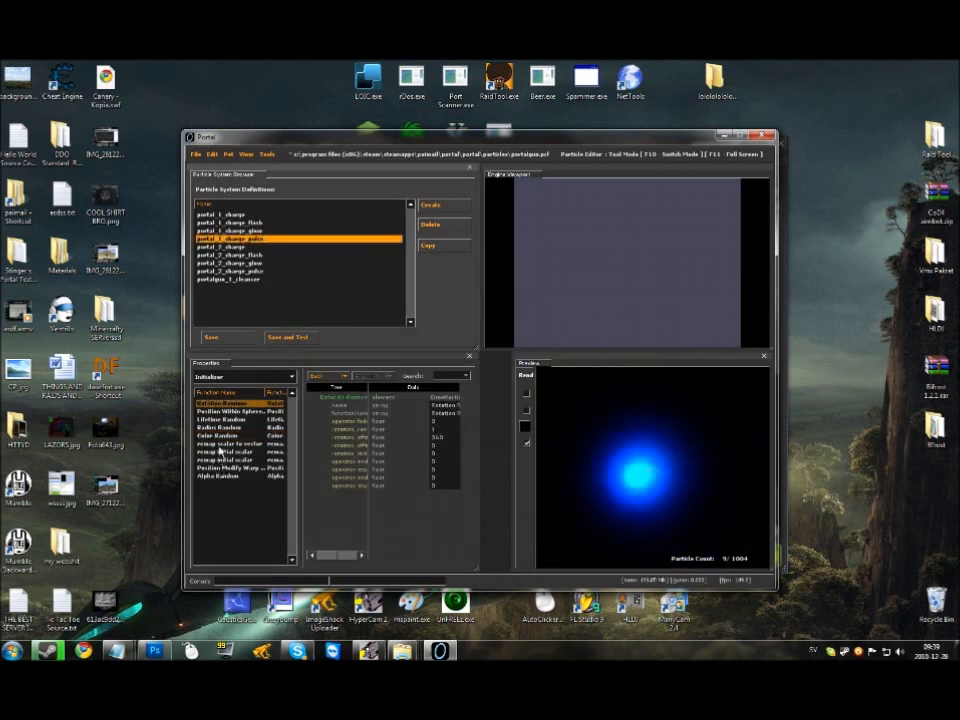
{"action": "left_click", "coordinate": [222, 436]}
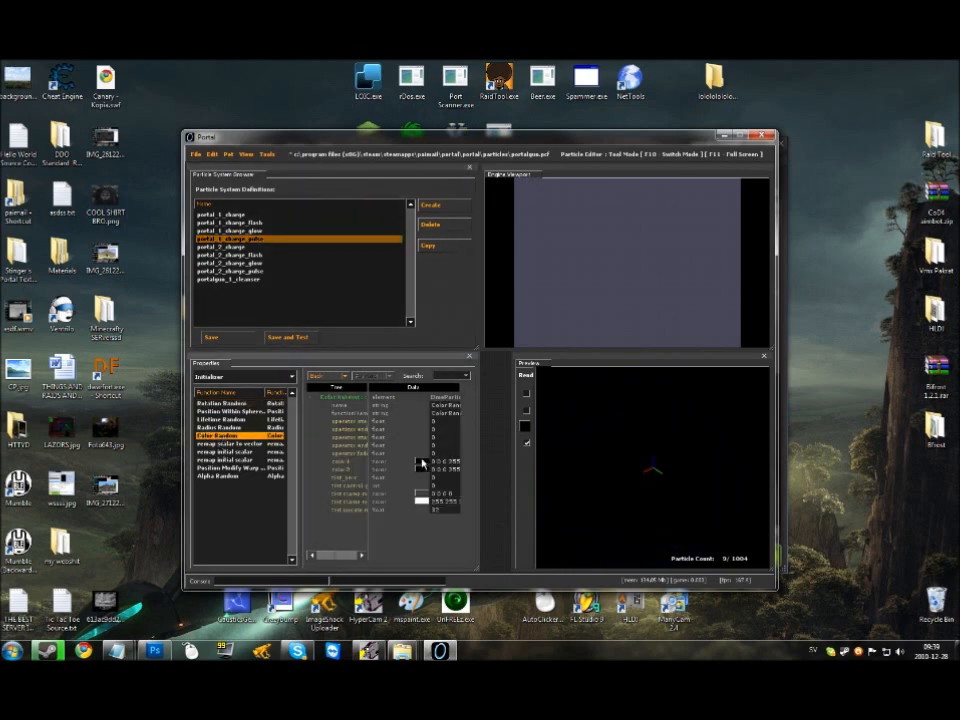
{"action": "left_click_drag", "start_coordinate": [370, 490], "coordinate": [339, 488]}
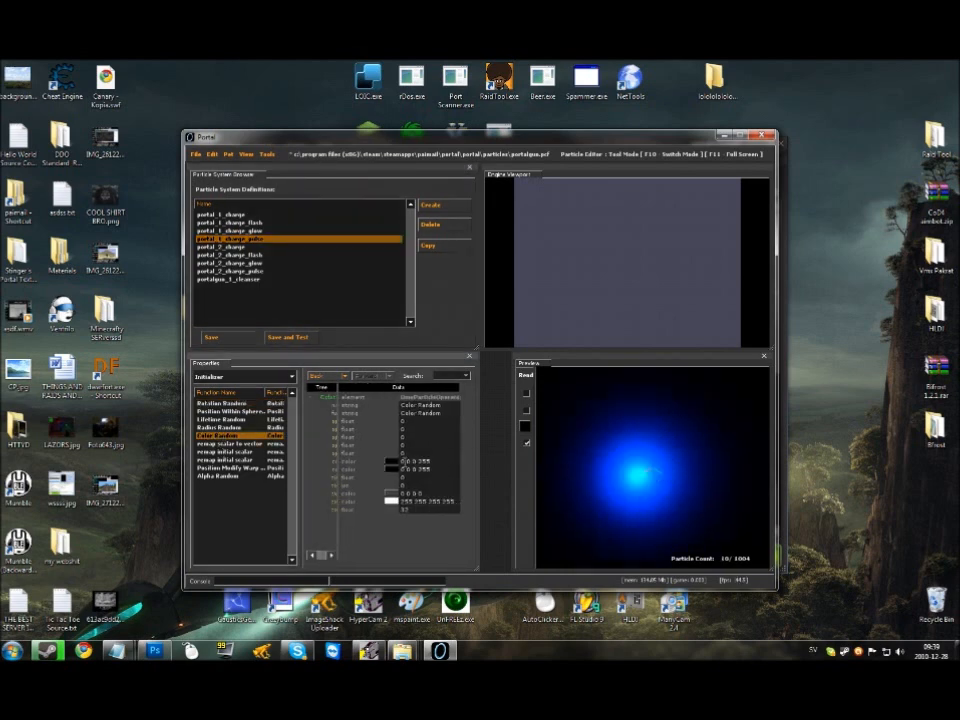
{"action": "left_click", "coordinate": [396, 462]}
{"action": "left_click", "coordinate": [502, 457]}
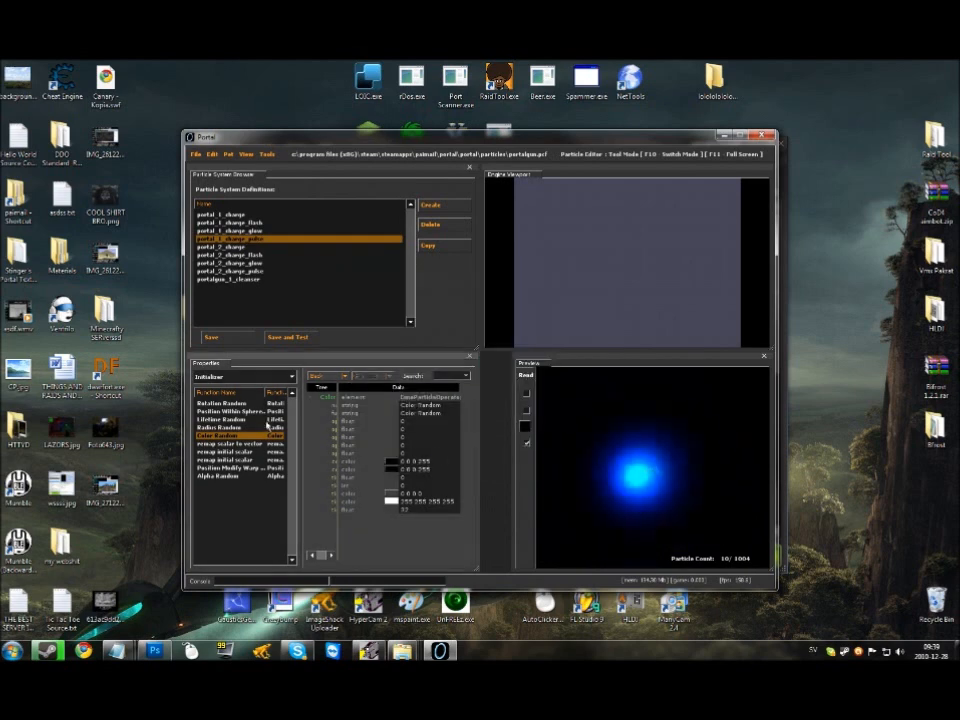
Set the Color Fade operator's color of portal_1_charge_pulse to green, 87 255 4 255
{"action": "left_click", "coordinate": [240, 377]}
{"action": "left_click", "coordinate": [229, 404]}
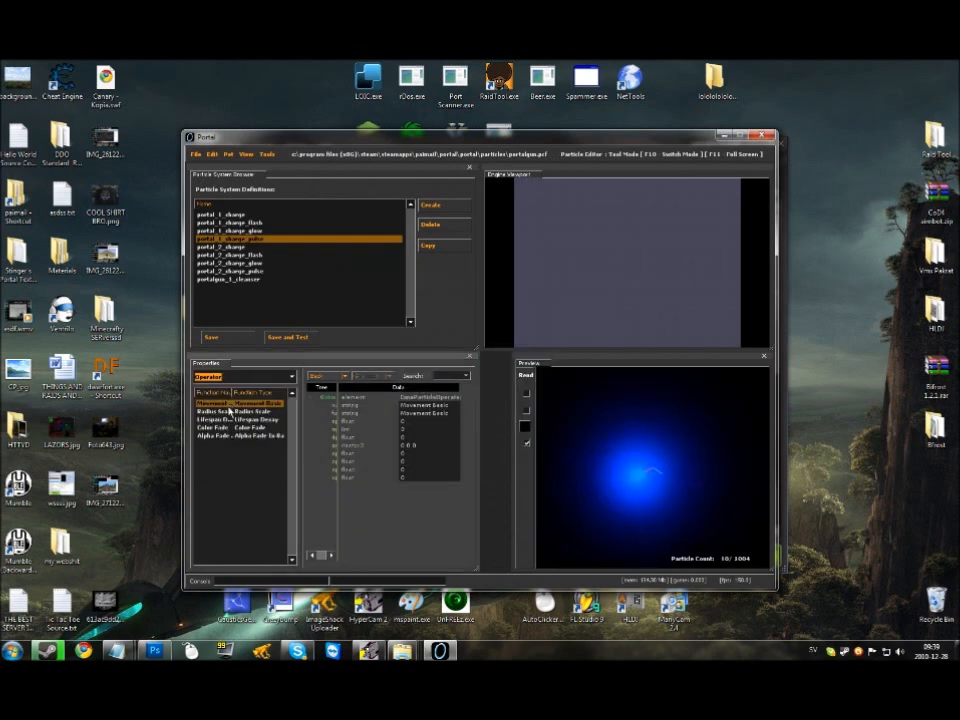
{"action": "left_click", "coordinate": [221, 428]}
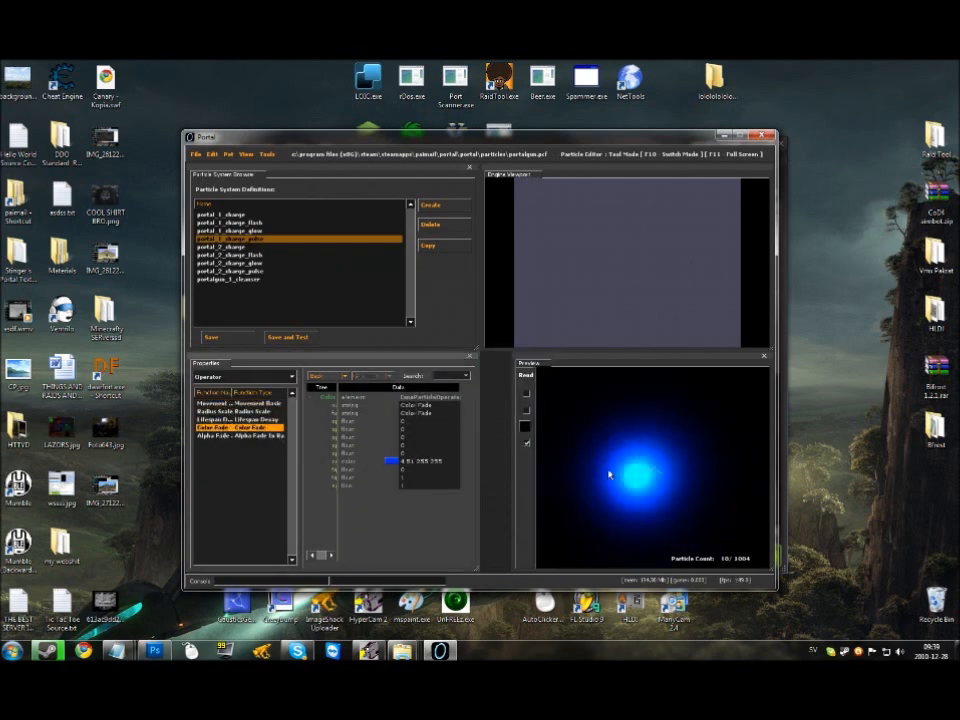
{"action": "left_click", "coordinate": [391, 461]}
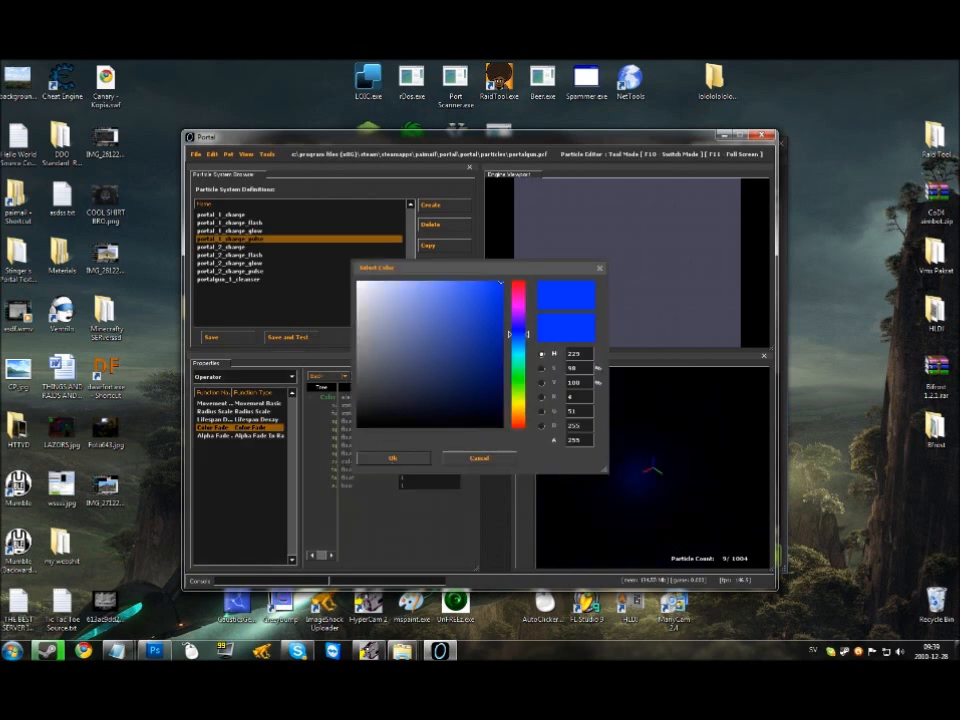
{"action": "left_click_drag", "start_coordinate": [518, 334], "coordinate": [518, 387]}
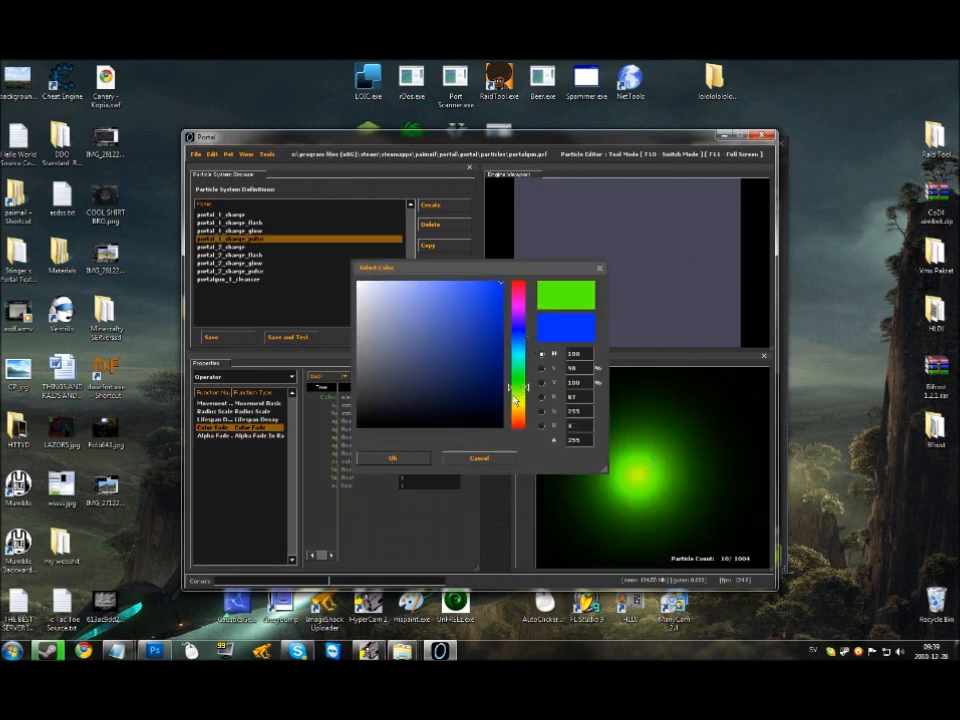
{"action": "left_click", "coordinate": [390, 460]}
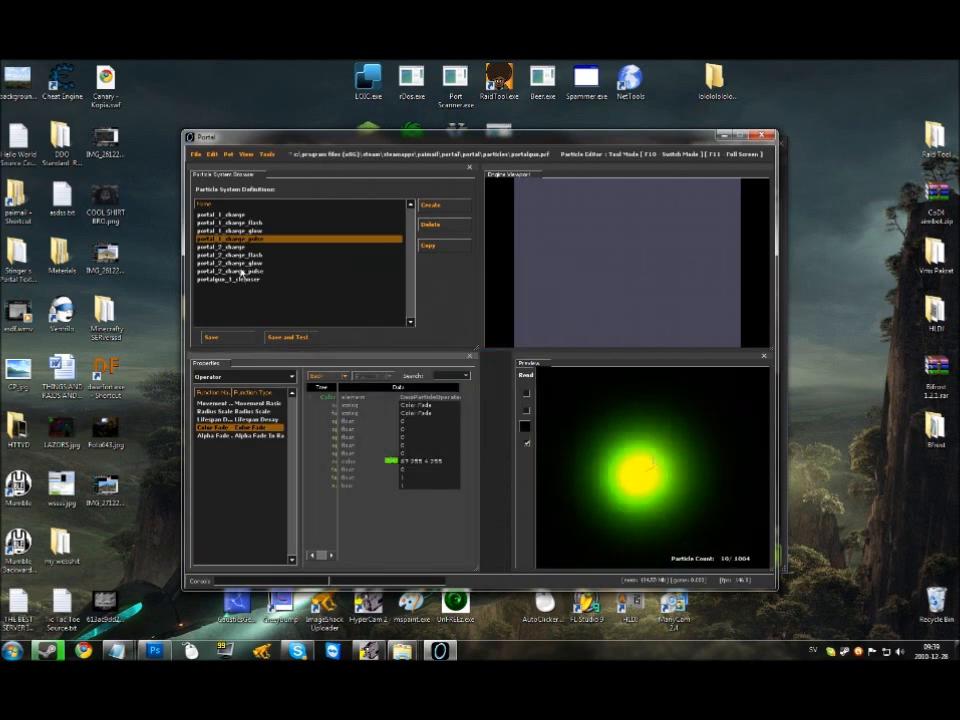
Preview portal_2_charge with the render options hidden and save the portalgun.pcf file
{"action": "left_click", "coordinate": [236, 247]}
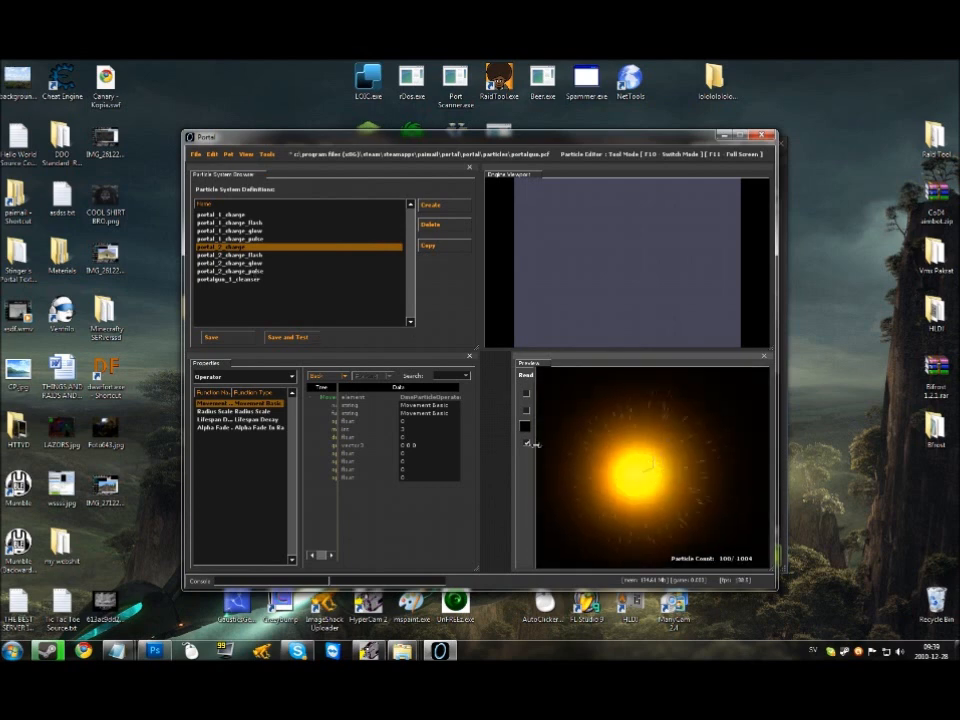
{"action": "left_click_drag", "start_coordinate": [511, 461], "coordinate": [483, 470]}
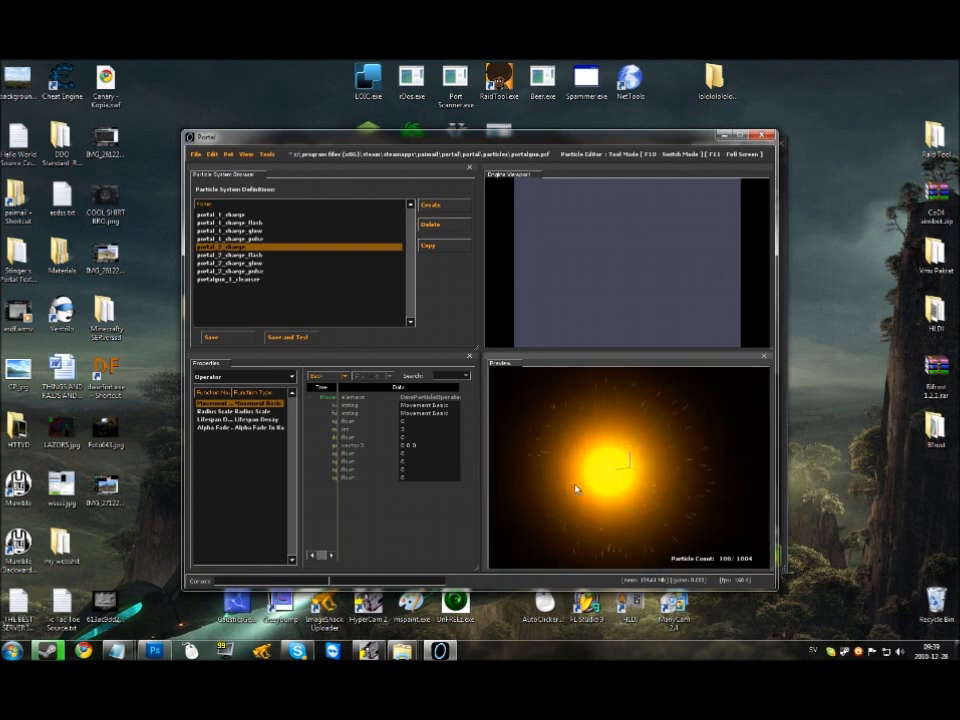
{"action": "left_click", "coordinate": [196, 155]}
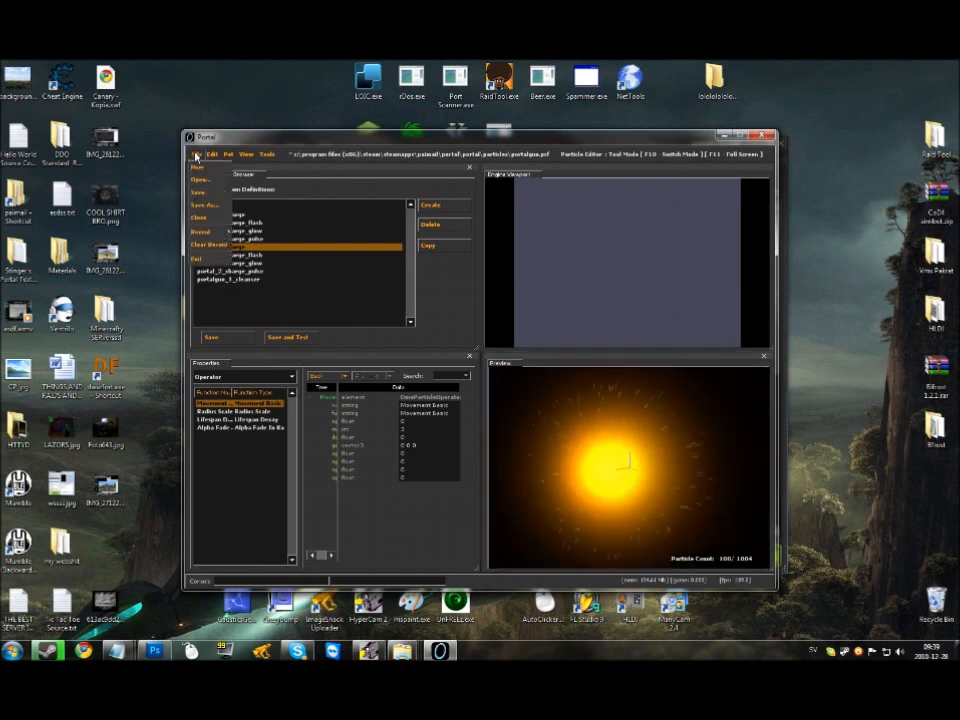
{"action": "left_click", "coordinate": [209, 195]}
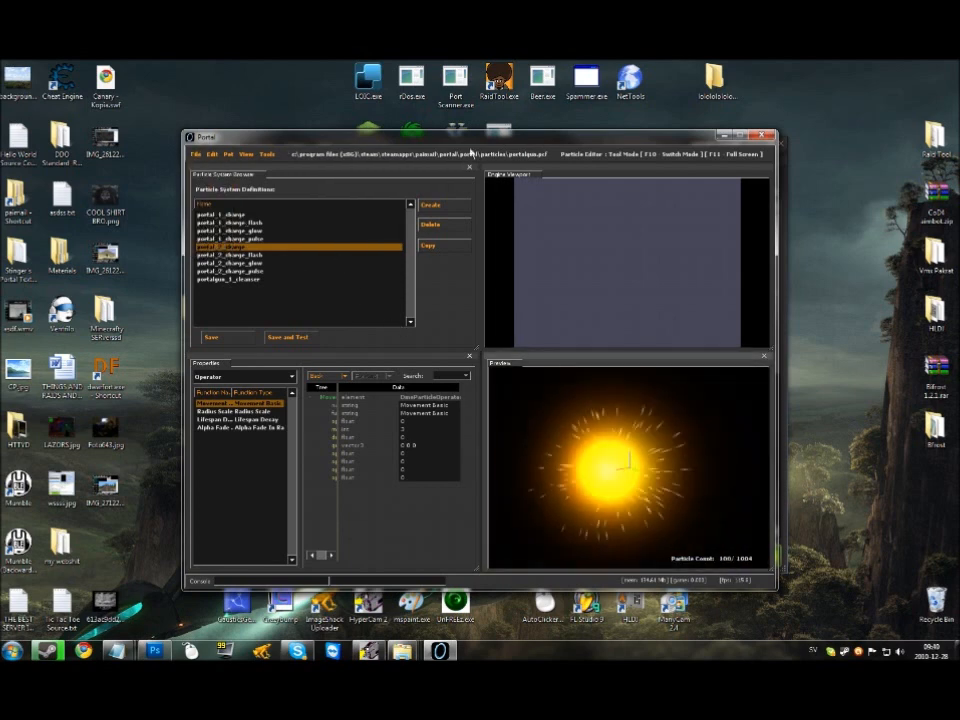
Open the portals.pcf particle configuration file
{"action": "left_click", "coordinate": [177, 158]}
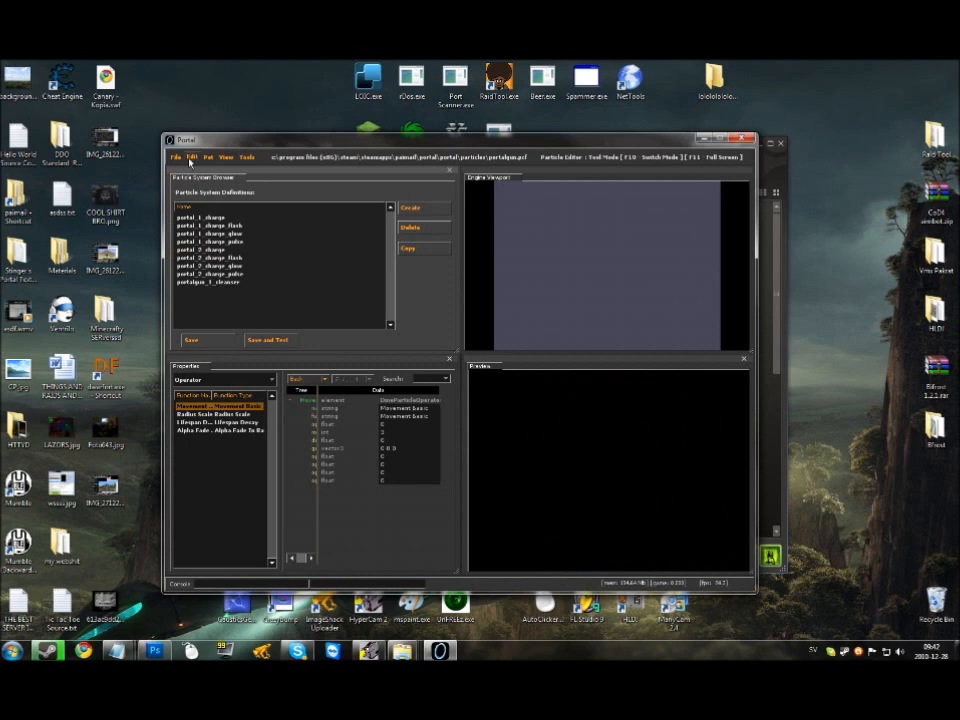
{"action": "left_click", "coordinate": [177, 158]}
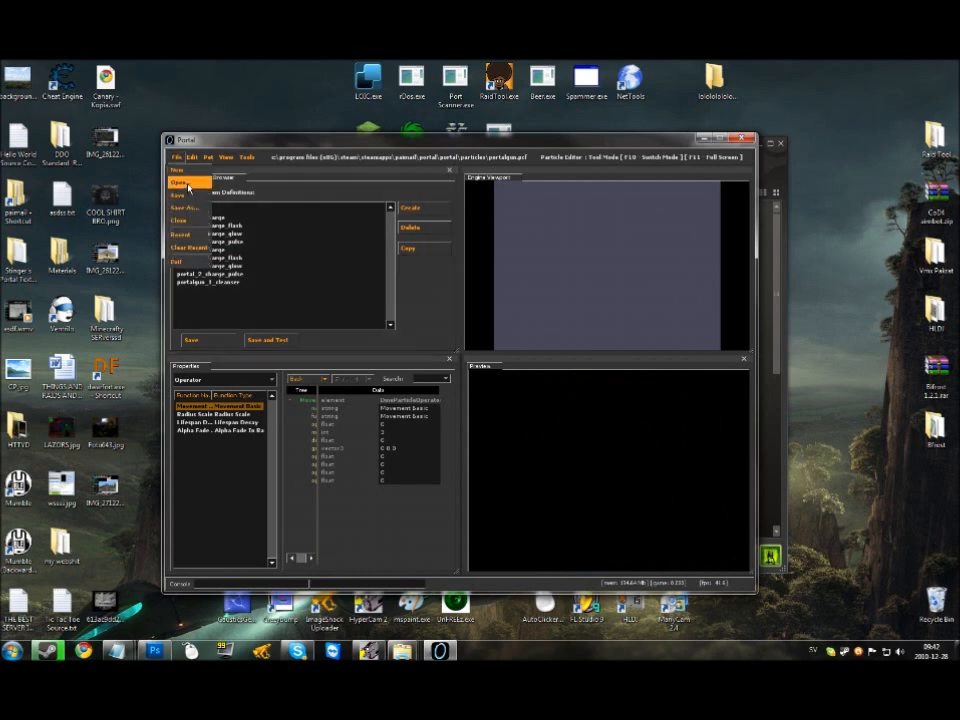
{"action": "left_click", "coordinate": [187, 183]}
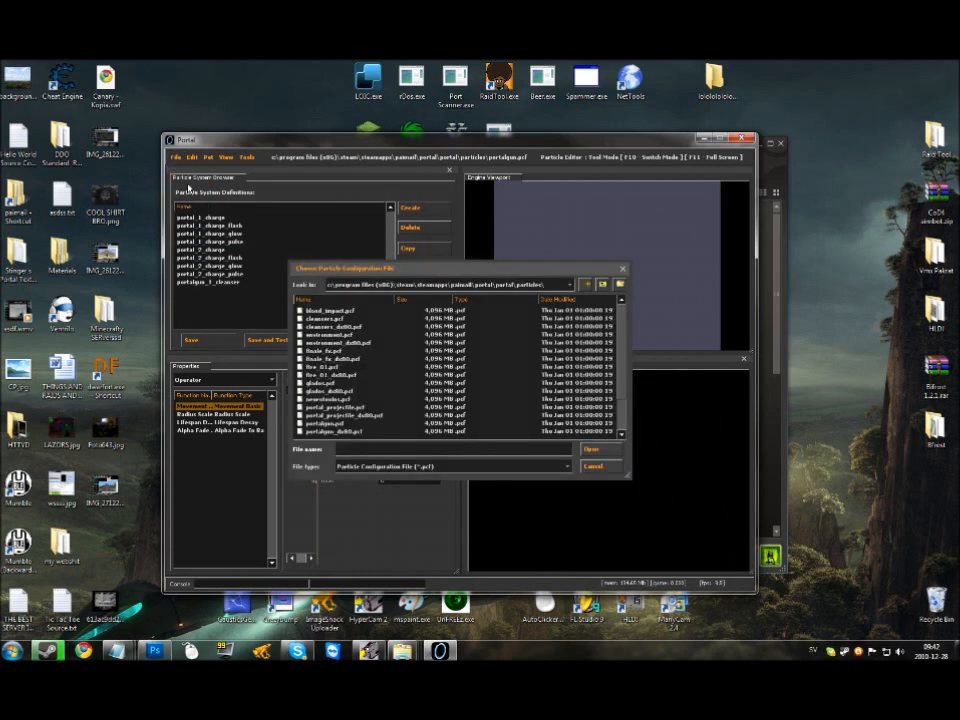
{"action": "left_click", "coordinate": [341, 424]}
{"action": "scroll", "coordinate": [343, 427], "scroll_direction": "down", "scroll_amount": 1}
{"action": "double_click", "coordinate": [342, 416]}
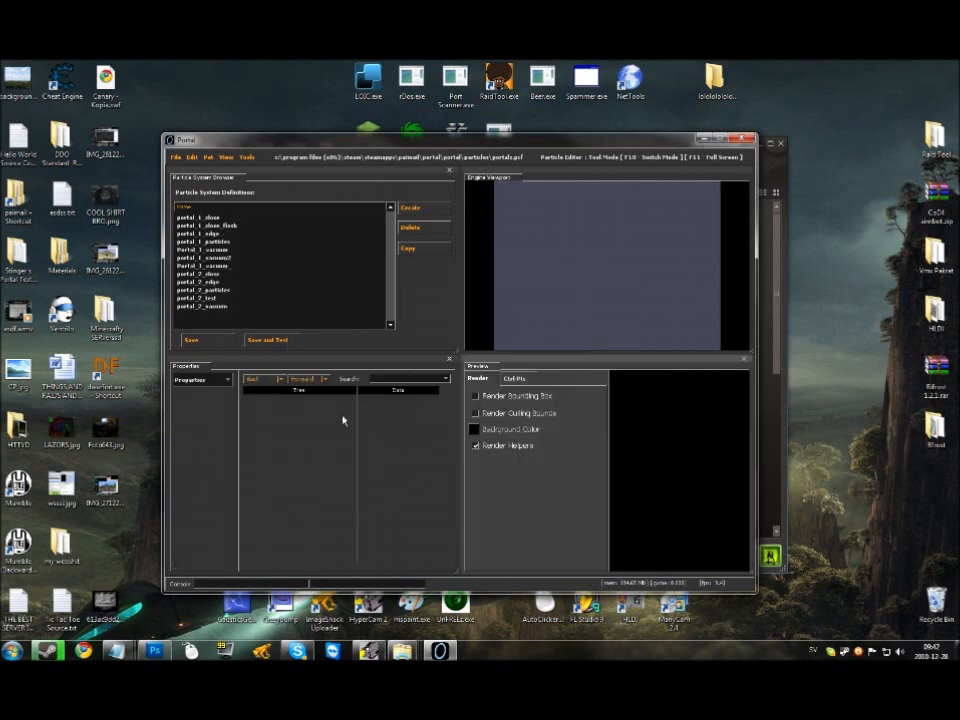
Select the portal_1_close particle system and enlarge its preview by hiding the render options
{"action": "left_click", "coordinate": [216, 219]}
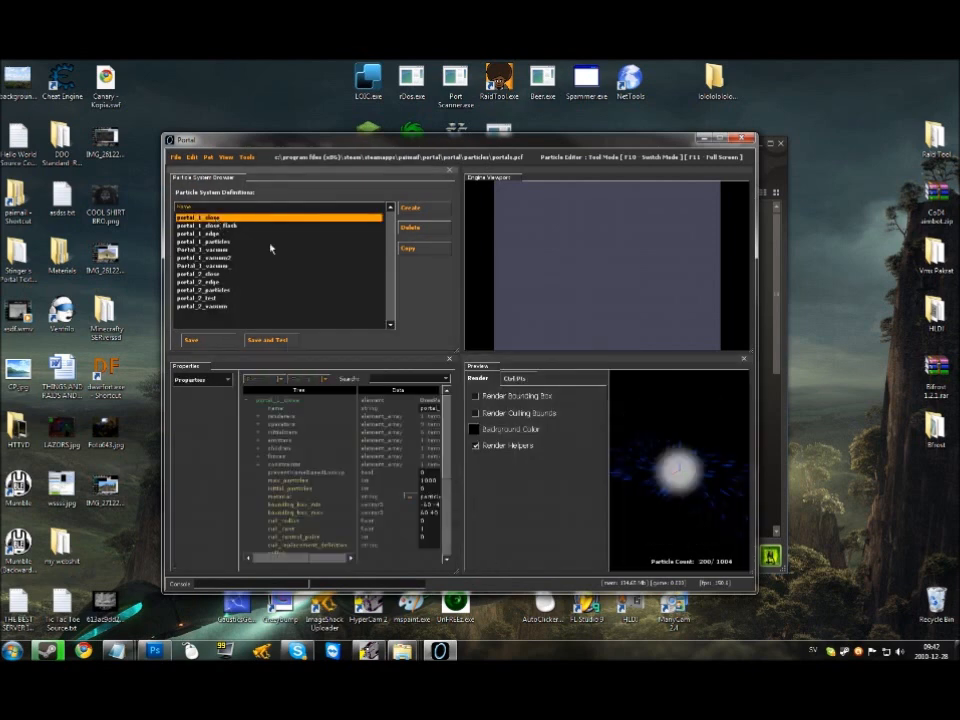
{"action": "left_click_drag", "start_coordinate": [608, 482], "coordinate": [465, 486]}
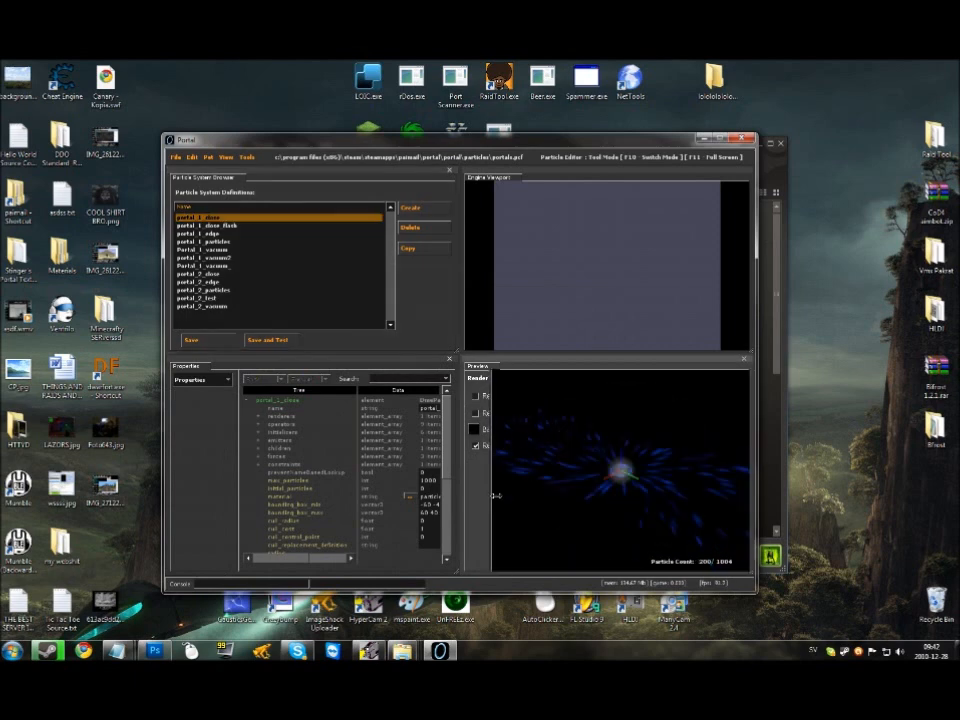
{"action": "left_click_drag", "start_coordinate": [506, 477], "coordinate": [482, 489]}
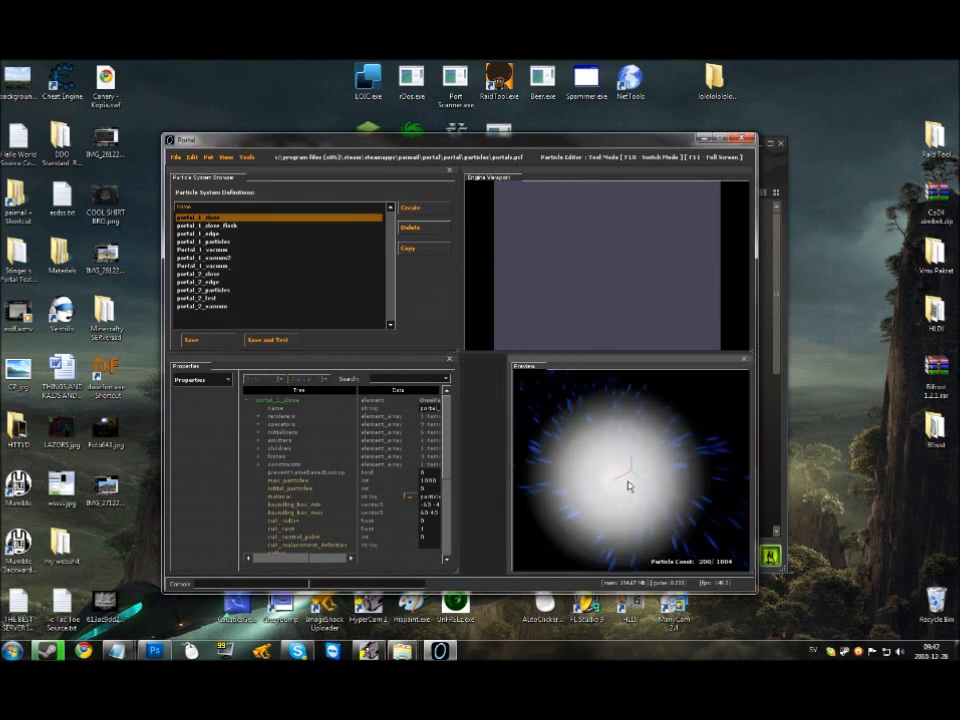
Compare the previews of portal_1_close_flash, portal_1_edge and portal_1_close, and return to portal_1_close with more room for its property values
{"action": "left_click", "coordinate": [195, 226]}
{"action": "left_click", "coordinate": [222, 218]}
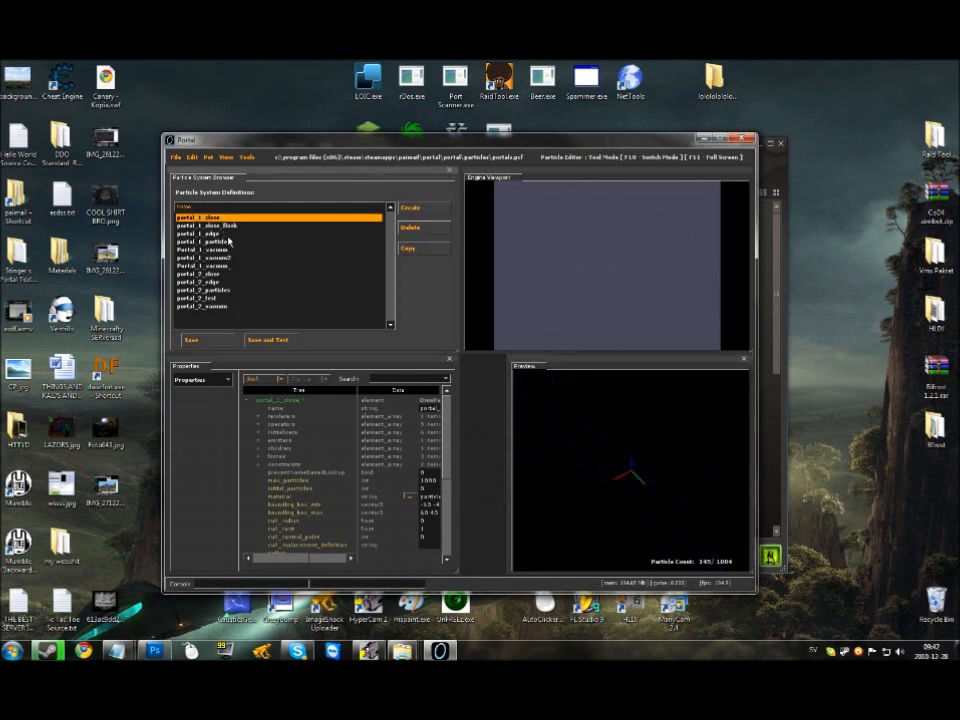
{"action": "left_click", "coordinate": [215, 227]}
{"action": "left_click", "coordinate": [215, 234]}
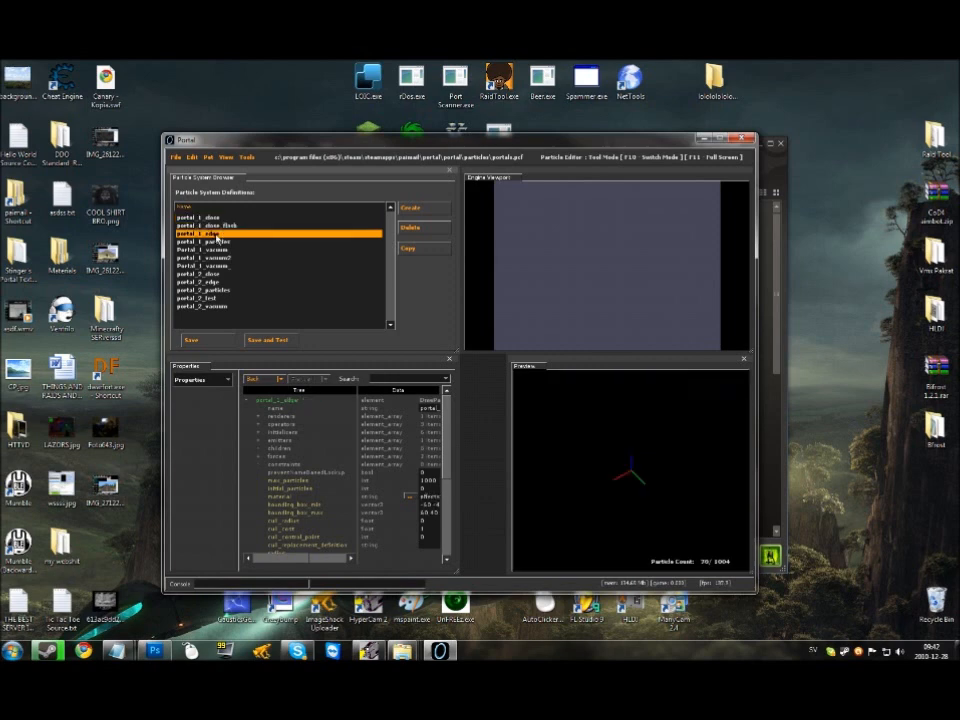
{"action": "left_click", "coordinate": [214, 218]}
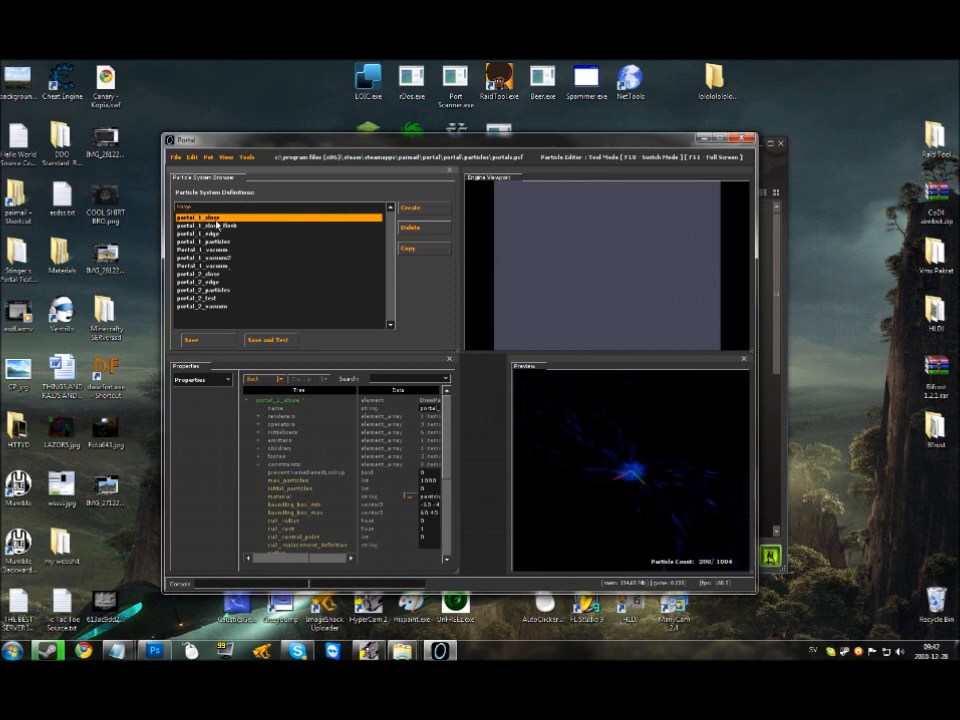
{"action": "left_click_drag", "start_coordinate": [355, 474], "coordinate": [297, 474]}
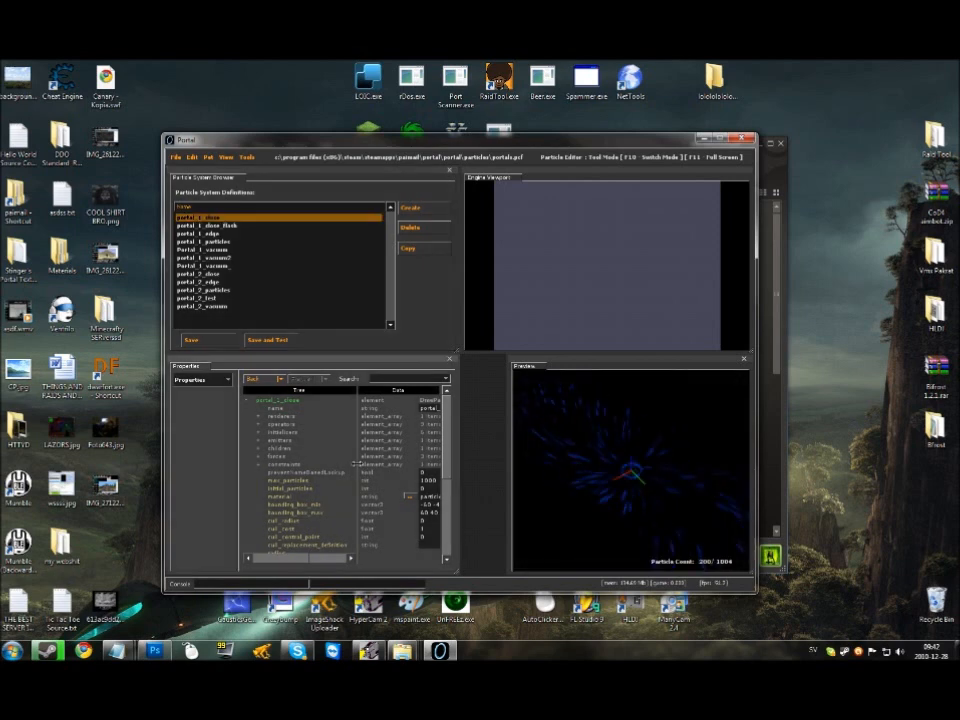
Show the initializers of portal_1_close and set color2 of its Color Random initializer to green 115 252 4
{"action": "left_click", "coordinate": [203, 379]}
{"action": "left_click", "coordinate": [190, 415]}
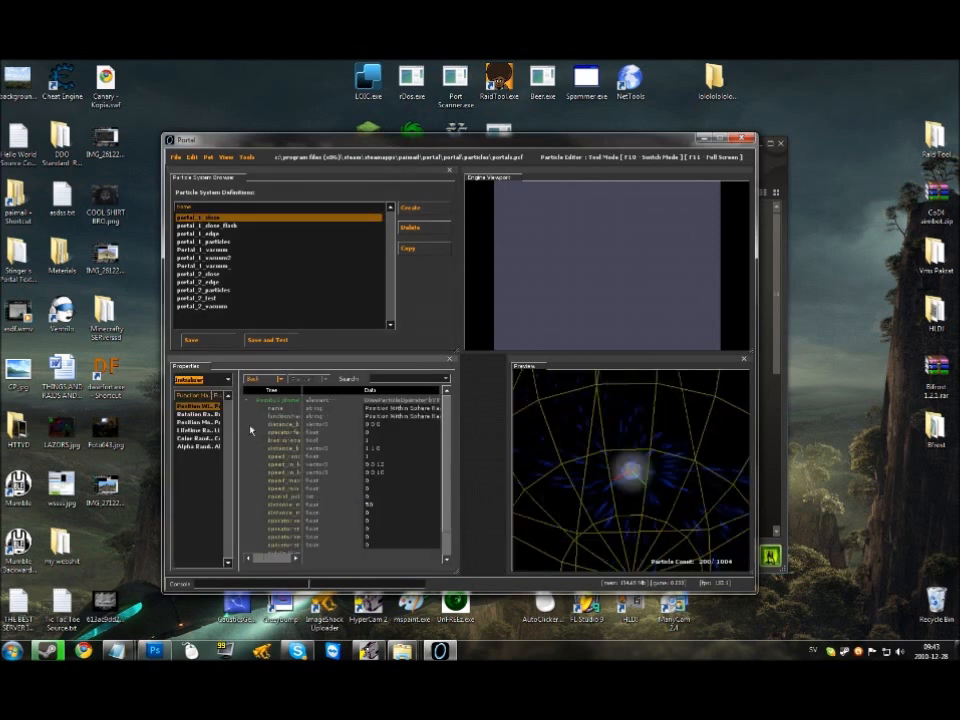
{"action": "left_click", "coordinate": [205, 447]}
{"action": "left_click", "coordinate": [198, 438]}
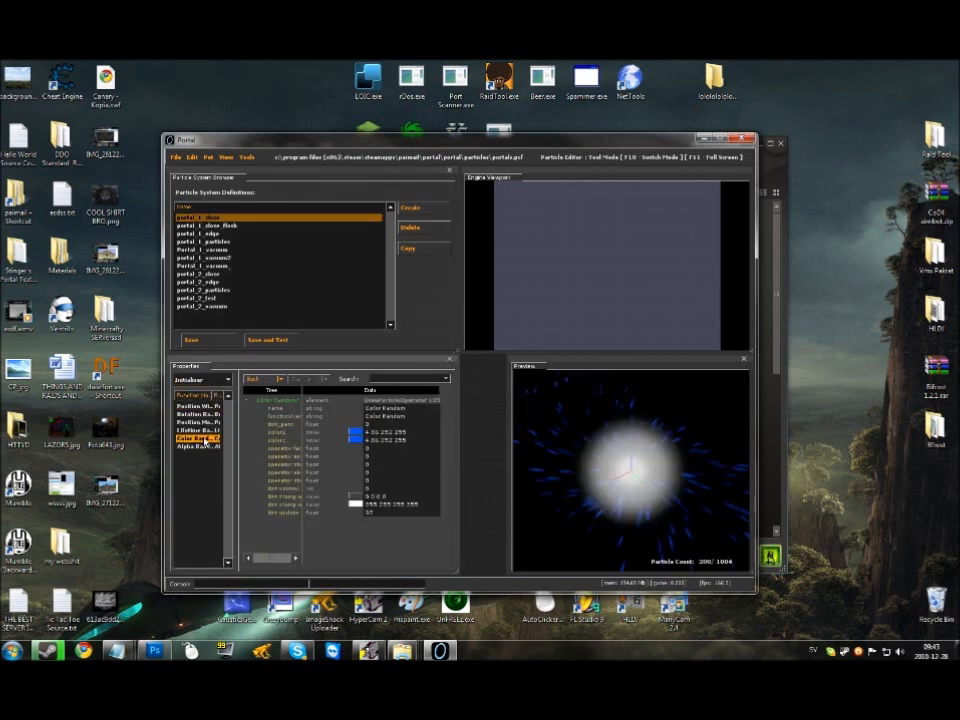
{"action": "left_click", "coordinate": [355, 435]}
{"action": "left_click", "coordinate": [500, 389]}
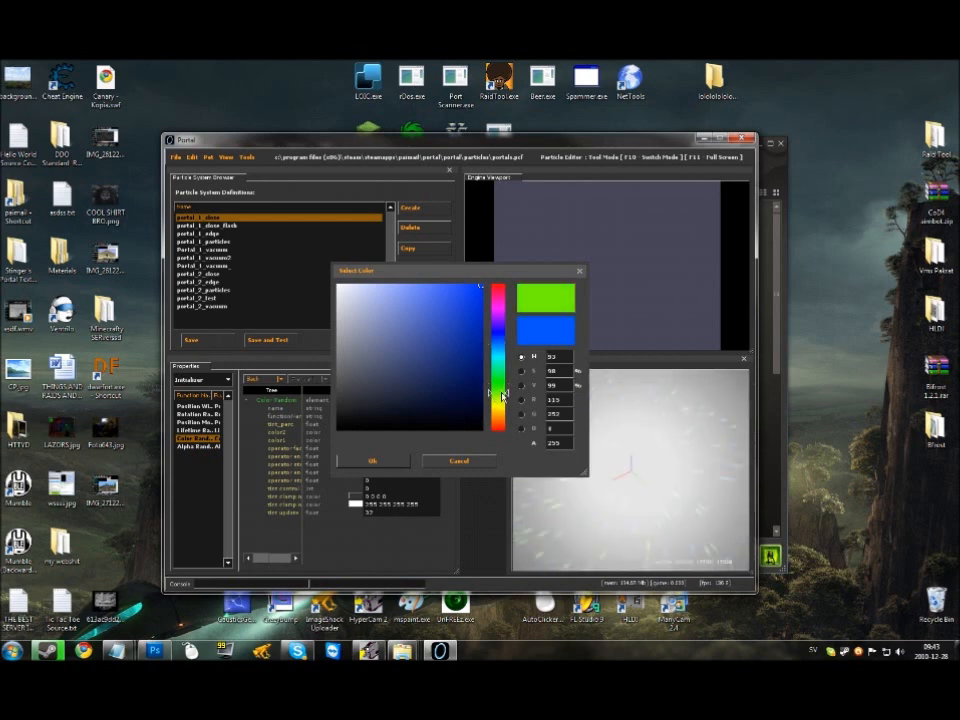
{"action": "left_click", "coordinate": [370, 461]}
Set color1 of portal_1_close's Color Random initializer to yellow-green 173 252 4
{"action": "left_click", "coordinate": [355, 443]}
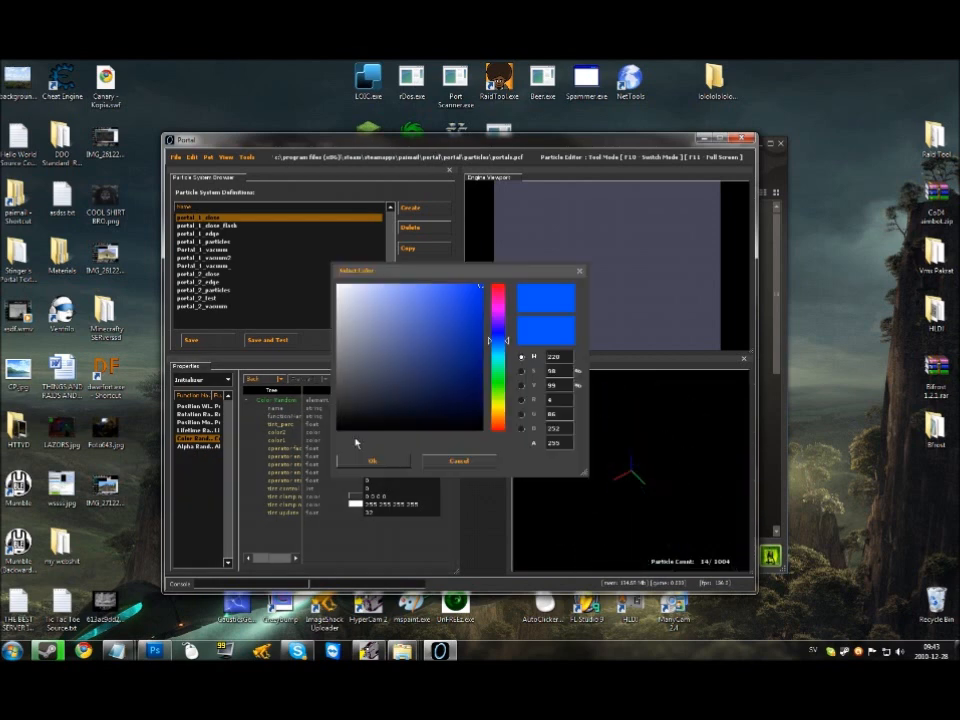
{"action": "left_click", "coordinate": [500, 389]}
{"action": "left_click", "coordinate": [370, 461]}
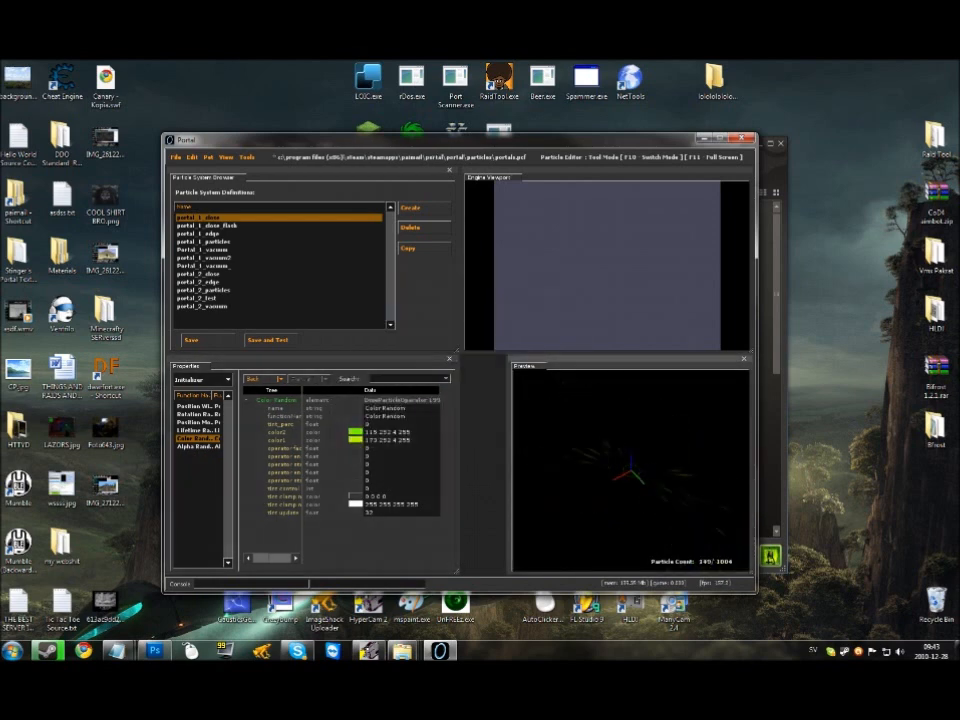
Select portal_1_edge and set color2 of its Color Random initializer to green 126 231 14
{"action": "left_click", "coordinate": [236, 233]}
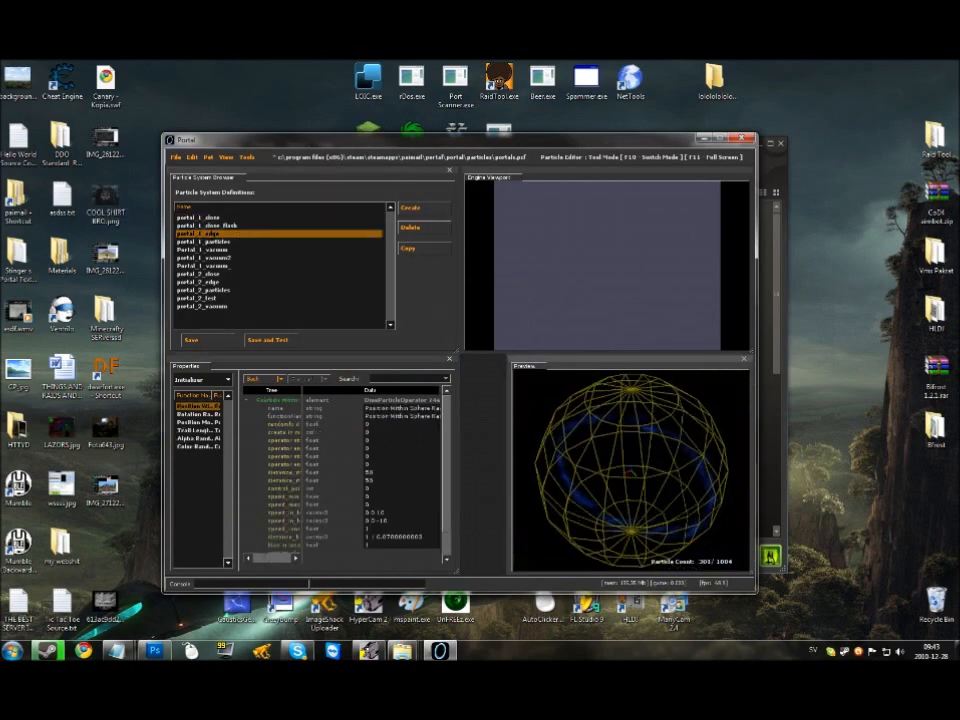
{"action": "left_click_drag", "start_coordinate": [560, 495], "coordinate": [574, 470]}
{"action": "scroll", "coordinate": [568, 504], "scroll_direction": "up", "scroll_amount": 5}
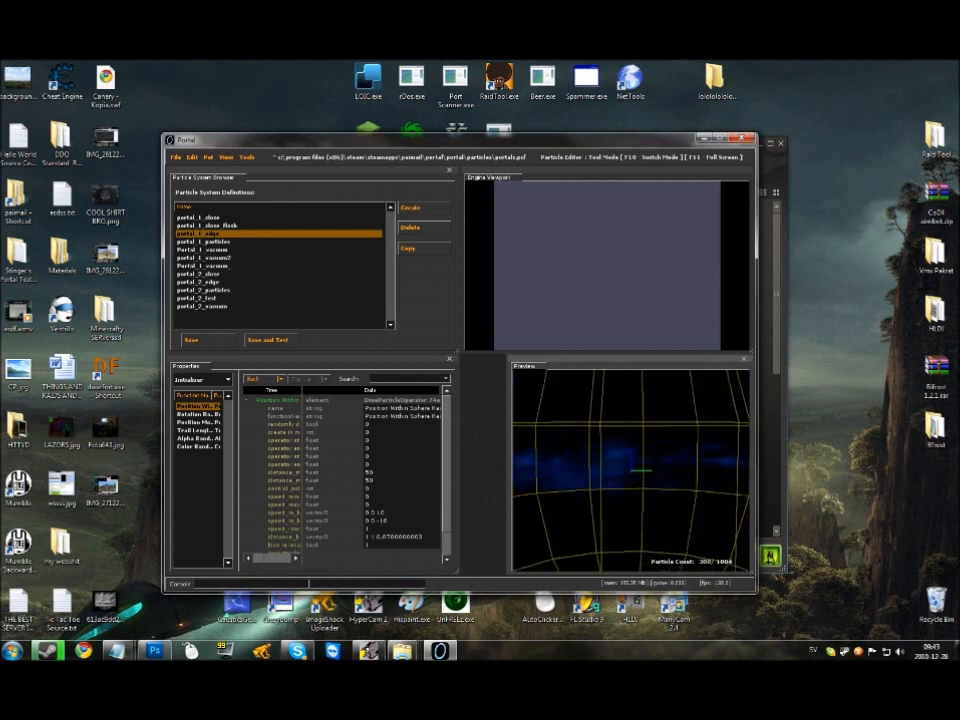
{"action": "left_click_drag", "start_coordinate": [594, 519], "coordinate": [605, 506]}
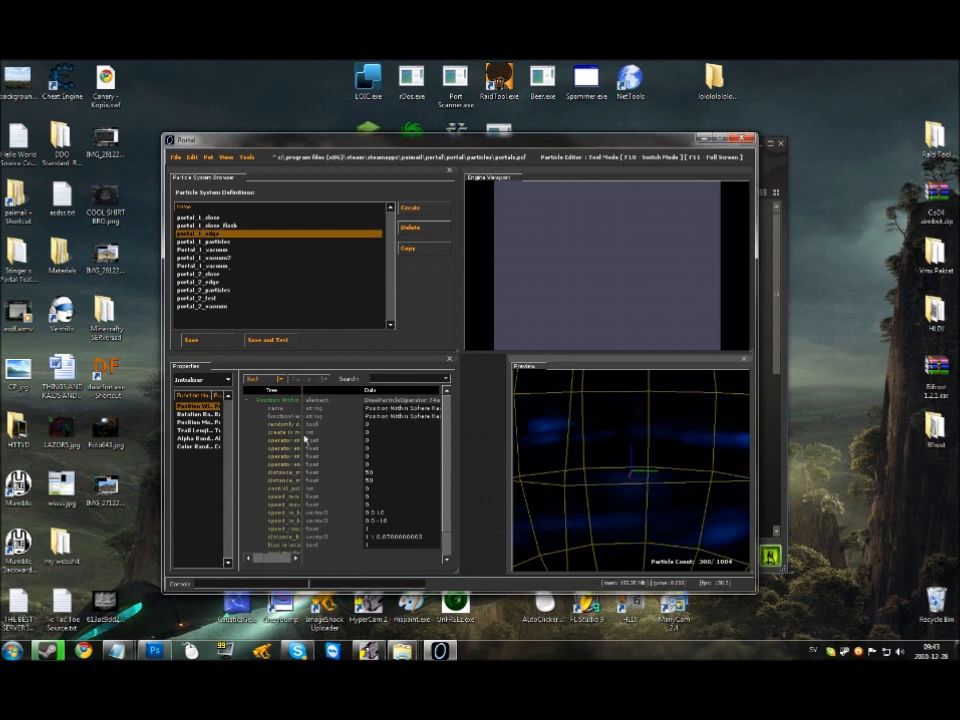
{"action": "left_click", "coordinate": [205, 438]}
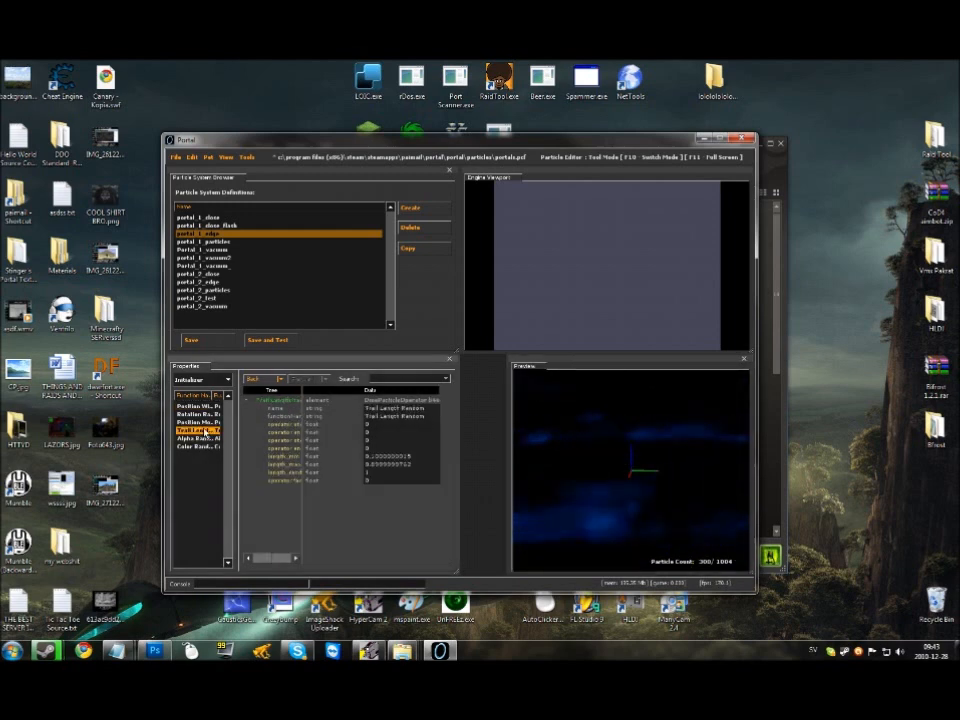
{"action": "left_click", "coordinate": [198, 446]}
{"action": "left_click", "coordinate": [354, 438]}
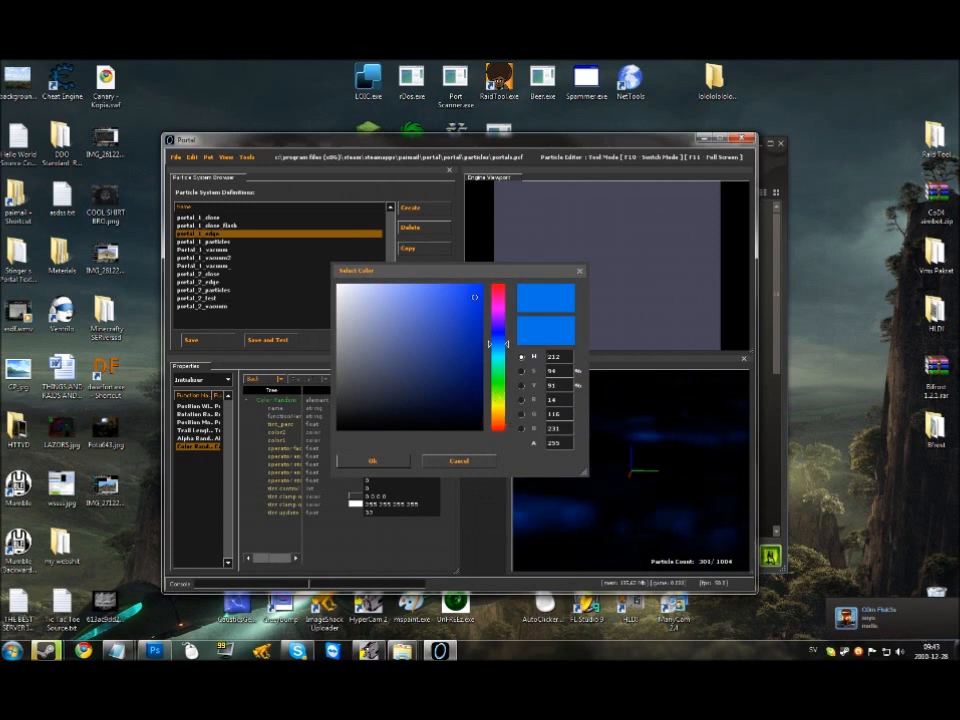
{"action": "left_click", "coordinate": [499, 396]}
{"action": "left_click", "coordinate": [383, 461]}
Set color1 of portal_1_edge's Color Random initializer to green 127 204 6 and check the ring in the preview
{"action": "left_click", "coordinate": [354, 438]}
{"action": "left_click", "coordinate": [497, 398]}
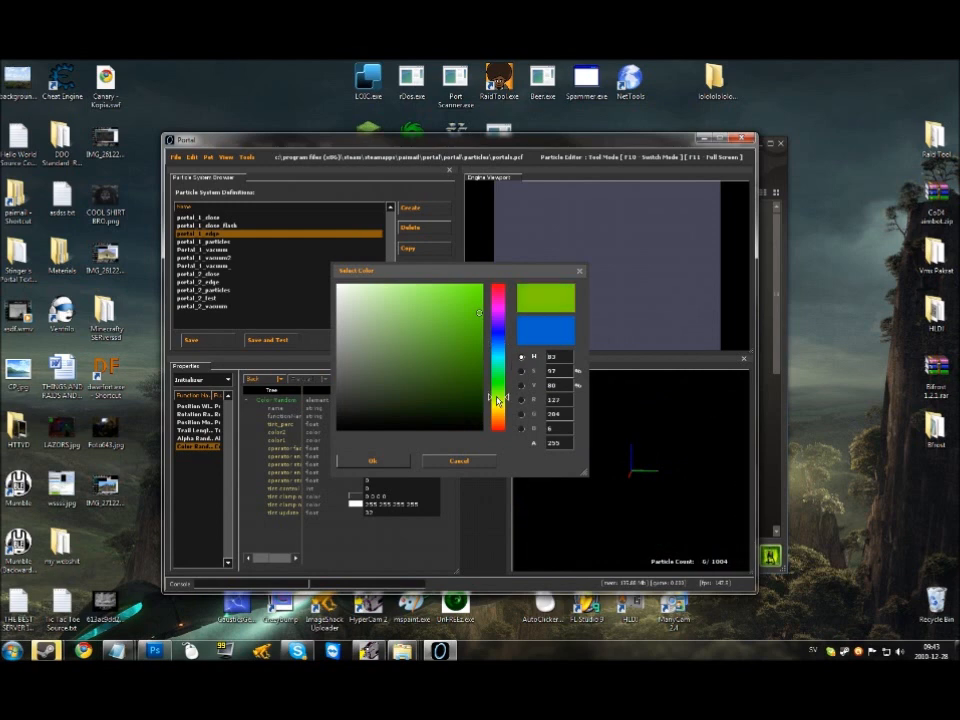
{"action": "left_click", "coordinate": [373, 461]}
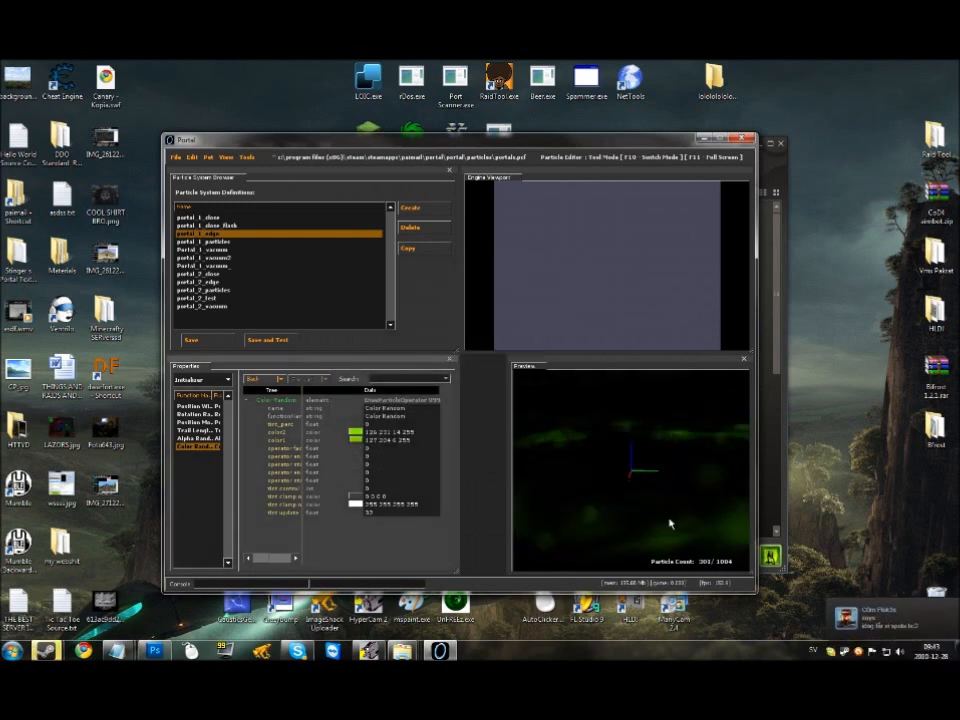
{"action": "left_click_drag", "start_coordinate": [615, 505], "coordinate": [617, 461]}
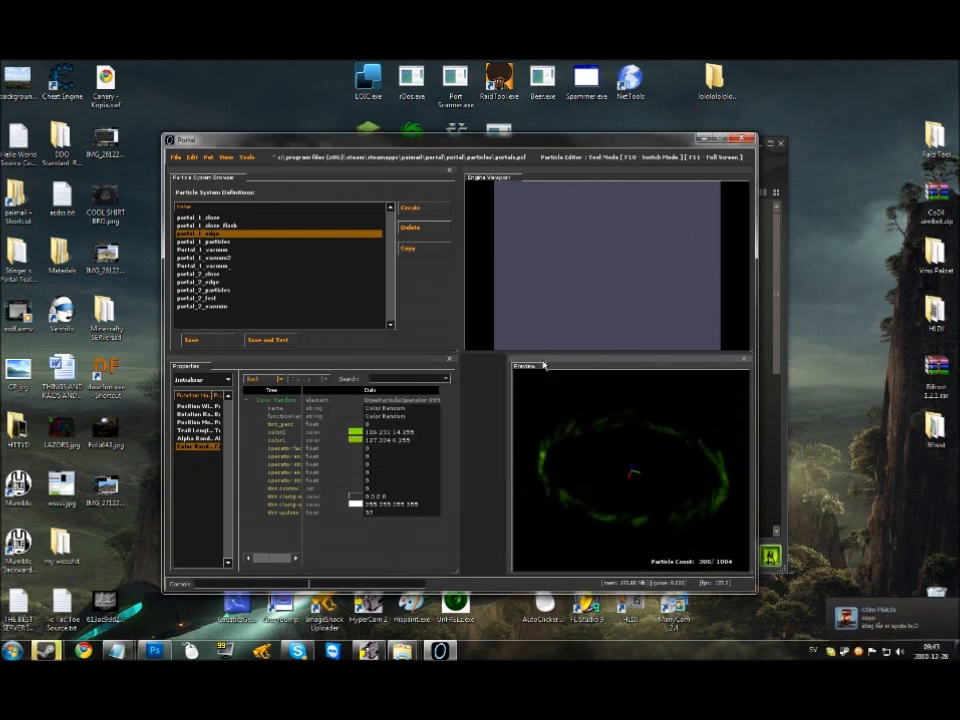
Examine the previews and initializers of portal_1_particles, Portal_1_vacuum and portal_1_vacuum2 for color settings
{"action": "left_click", "coordinate": [204, 243]}
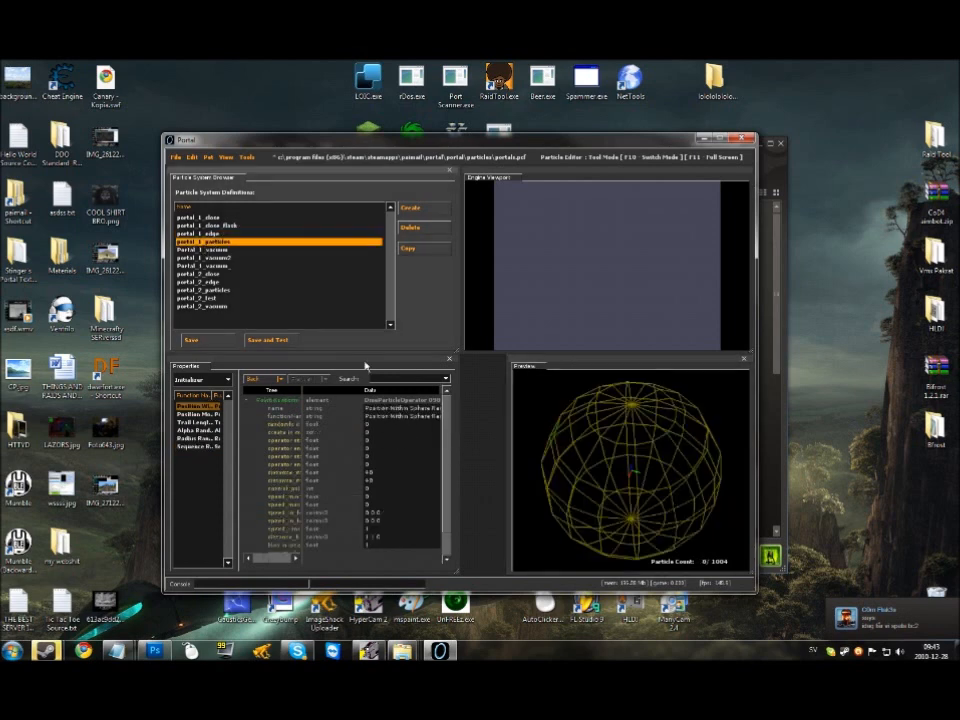
{"action": "scroll", "coordinate": [644, 515], "scroll_direction": "up", "scroll_amount": 5}
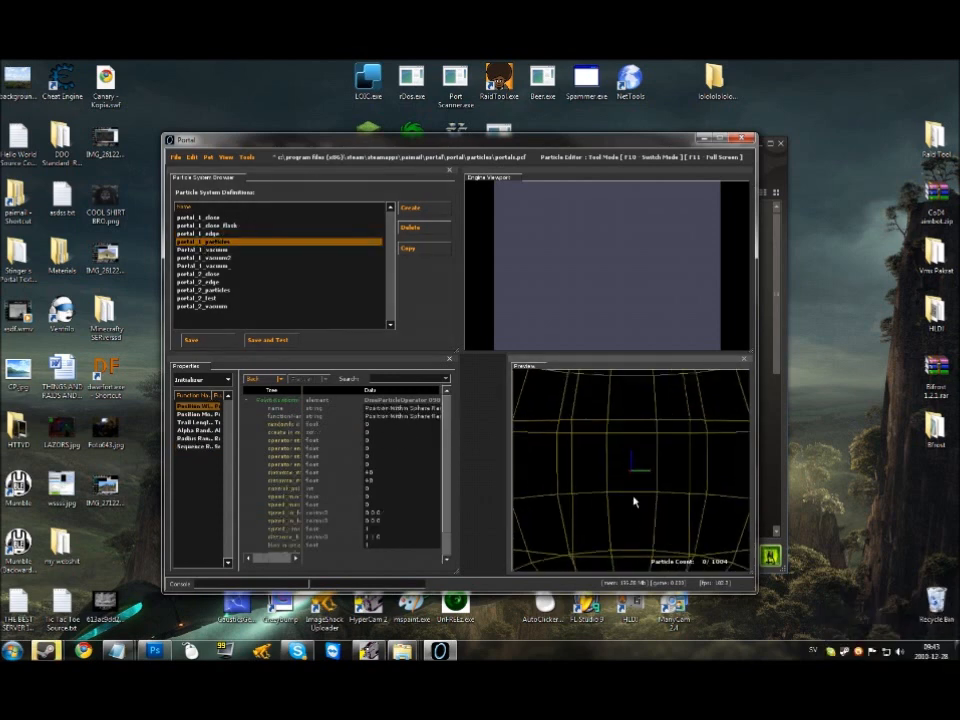
{"action": "left_click_drag", "start_coordinate": [633, 502], "coordinate": [624, 542]}
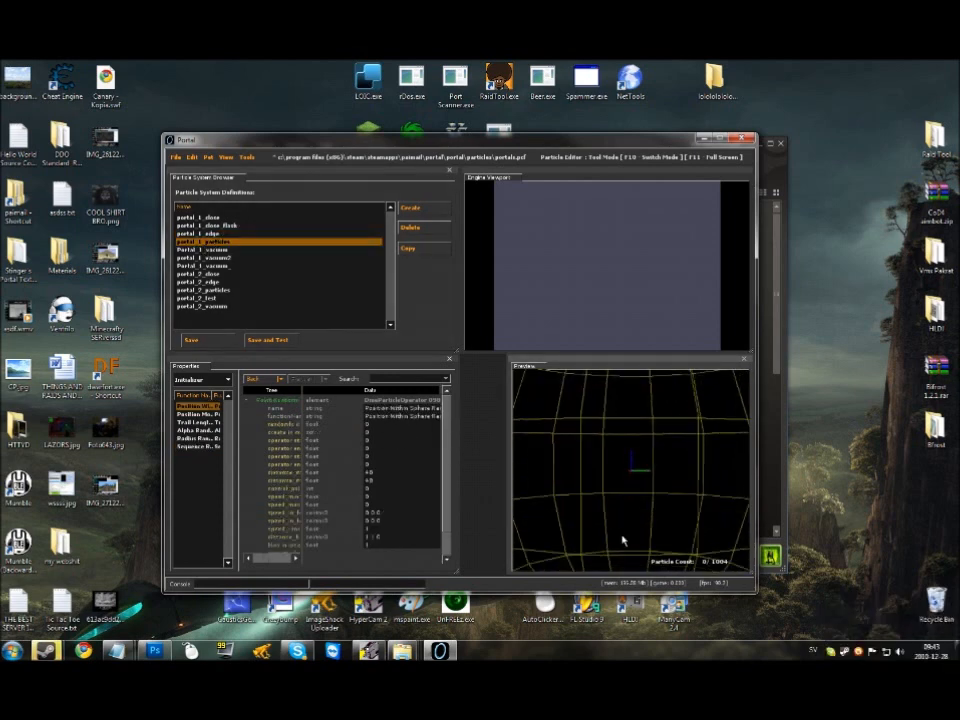
{"action": "left_click", "coordinate": [214, 446]}
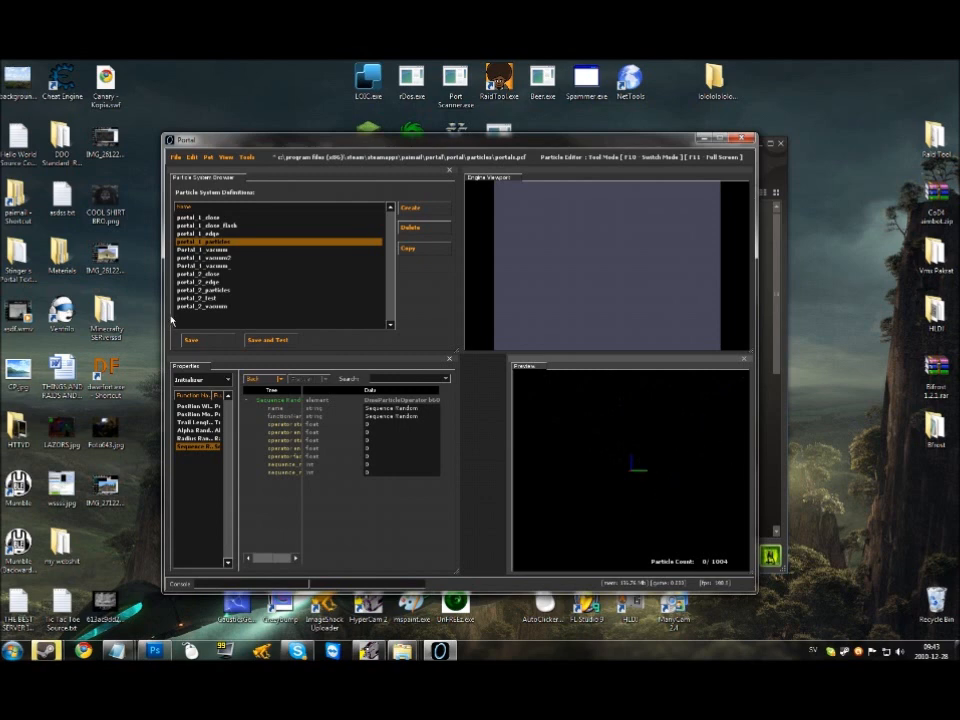
{"action": "left_click", "coordinate": [224, 250]}
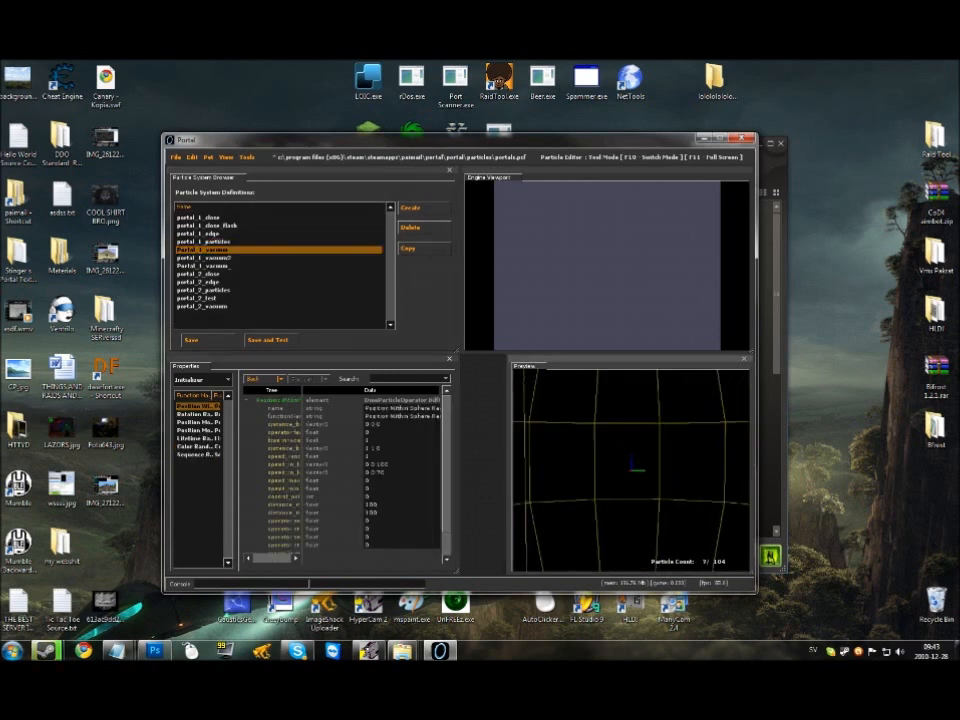
{"action": "left_click", "coordinate": [243, 258]}
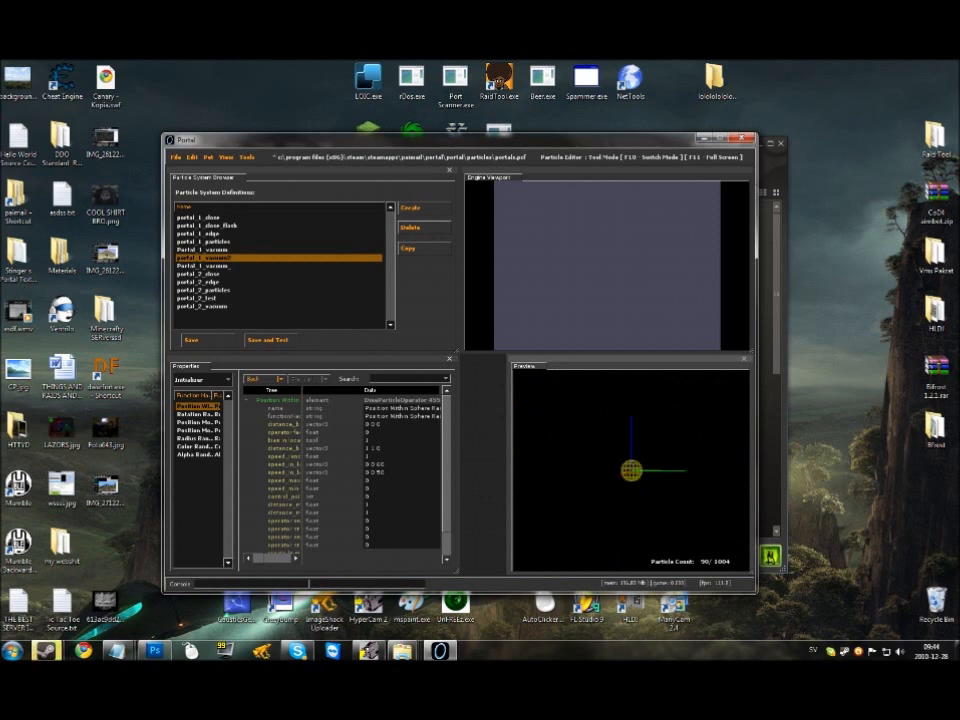
{"action": "left_click", "coordinate": [222, 242]}
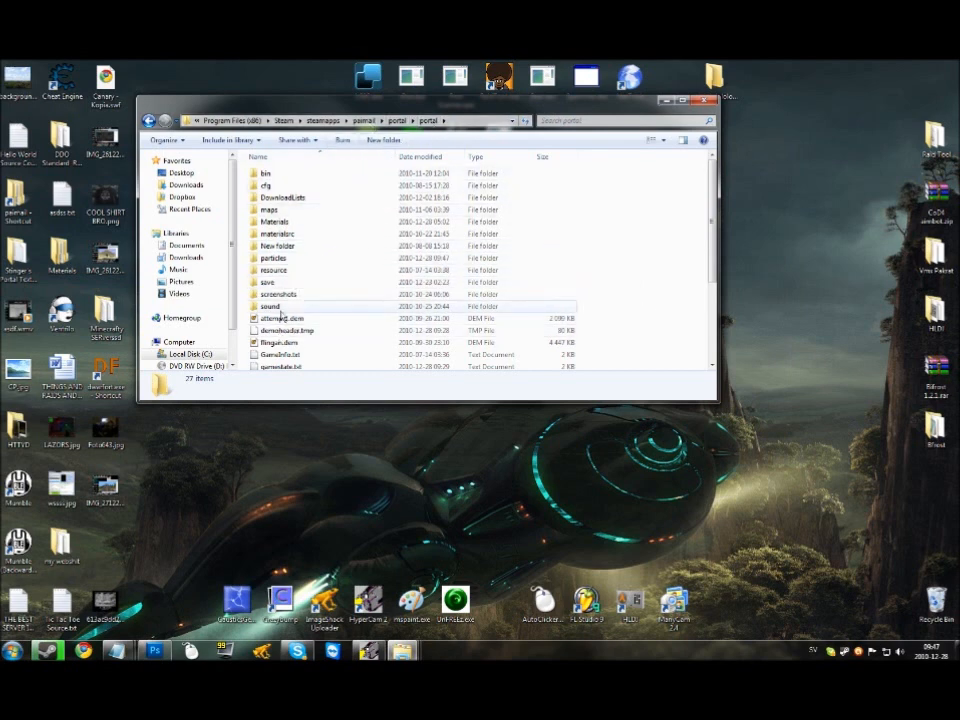
Open Portal's particles folder and check the portal_projectile.pcf, portalgun.pcf and portals.pcf files
{"action": "double_click", "coordinate": [279, 262]}
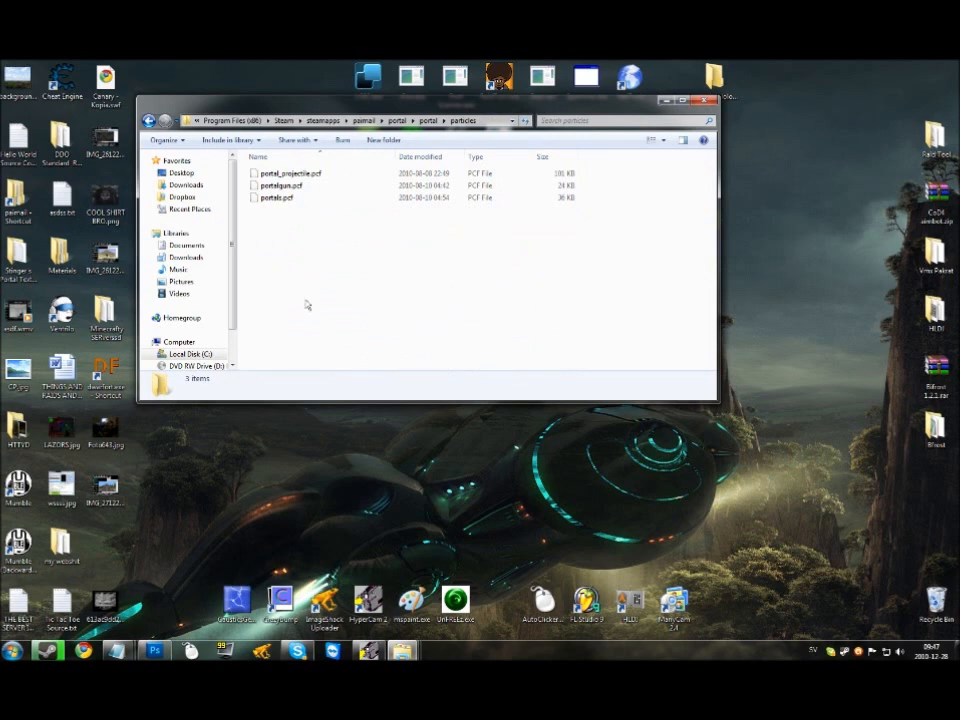
{"action": "left_click", "coordinate": [290, 173]}
{"action": "left_click", "coordinate": [300, 186]}
{"action": "left_click", "coordinate": [300, 197]}
{"action": "left_click", "coordinate": [351, 250]}
{"action": "left_click_drag", "start_coordinate": [424, 270], "coordinate": [240, 156]}
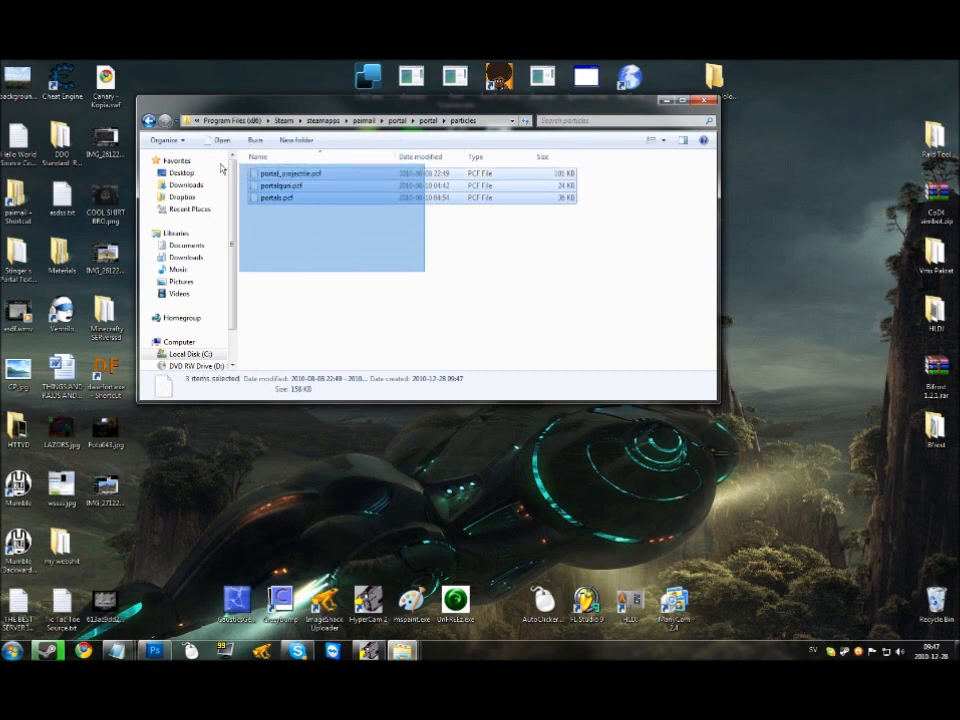
{"action": "left_click", "coordinate": [311, 236]}
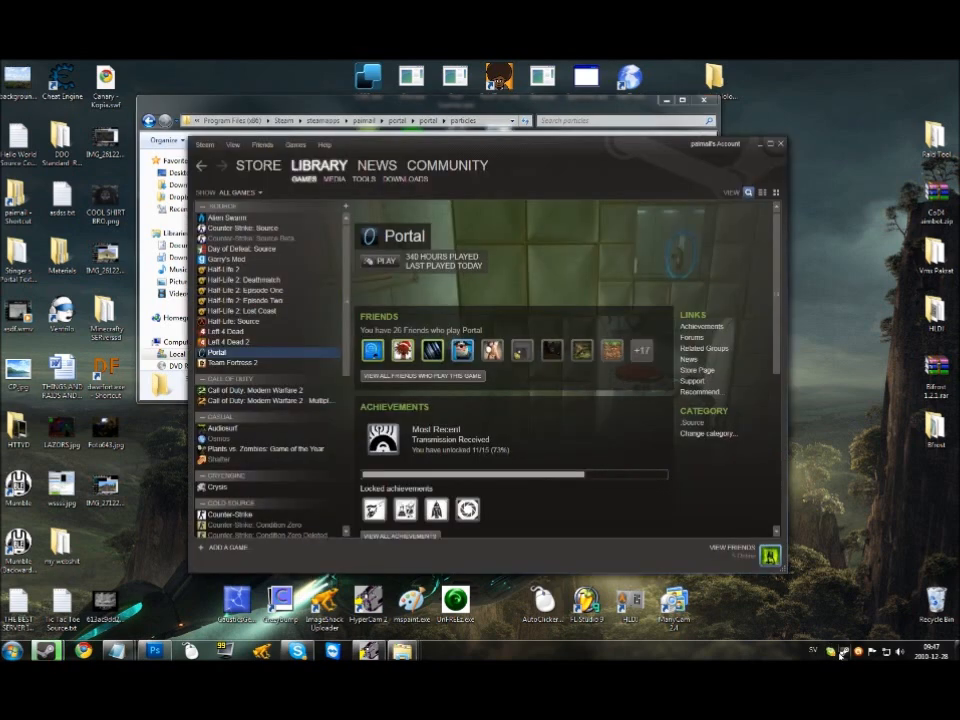
Switch to Steam, remove -tools from Portal's launch options while keeping -console, and launch the game
{"action": "right_click", "coordinate": [252, 352]}
{"action": "left_click", "coordinate": [300, 492]}
{"action": "left_click", "coordinate": [410, 363]}
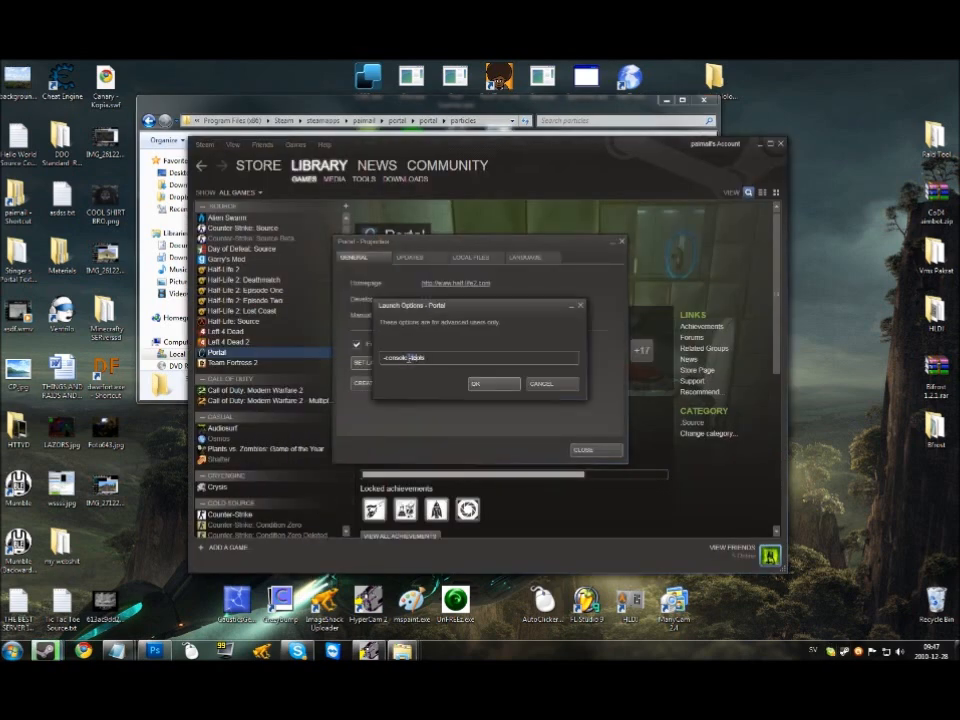
{"action": "left_click", "coordinate": [503, 385]}
{"action": "left_click", "coordinate": [583, 450]}
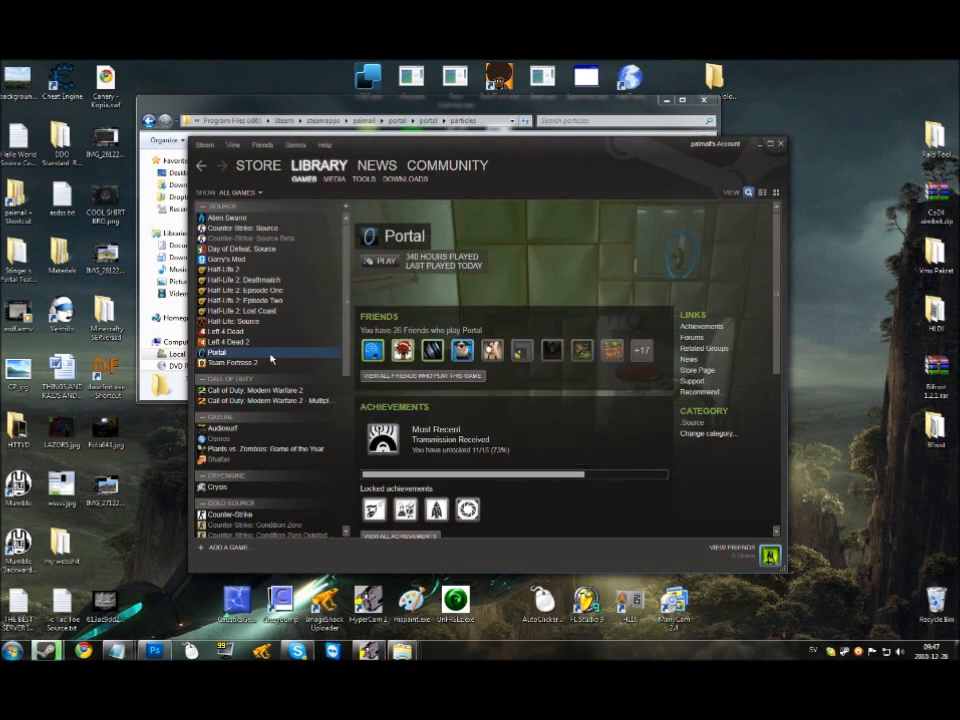
{"action": "double_click", "coordinate": [226, 354]}
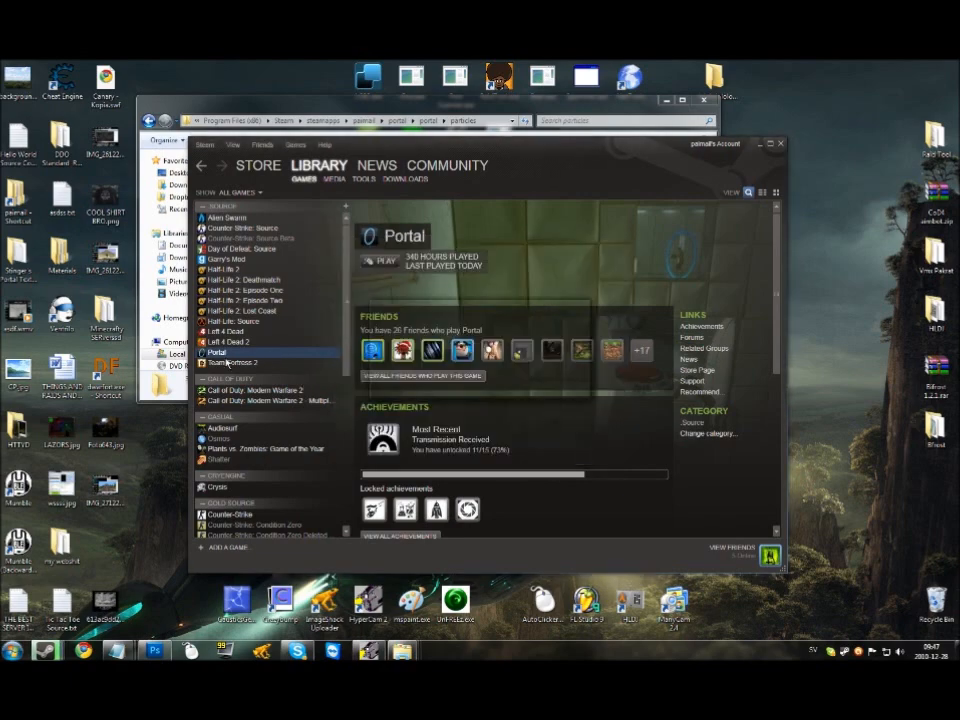
{"action": "left_click", "coordinate": [781, 146]}
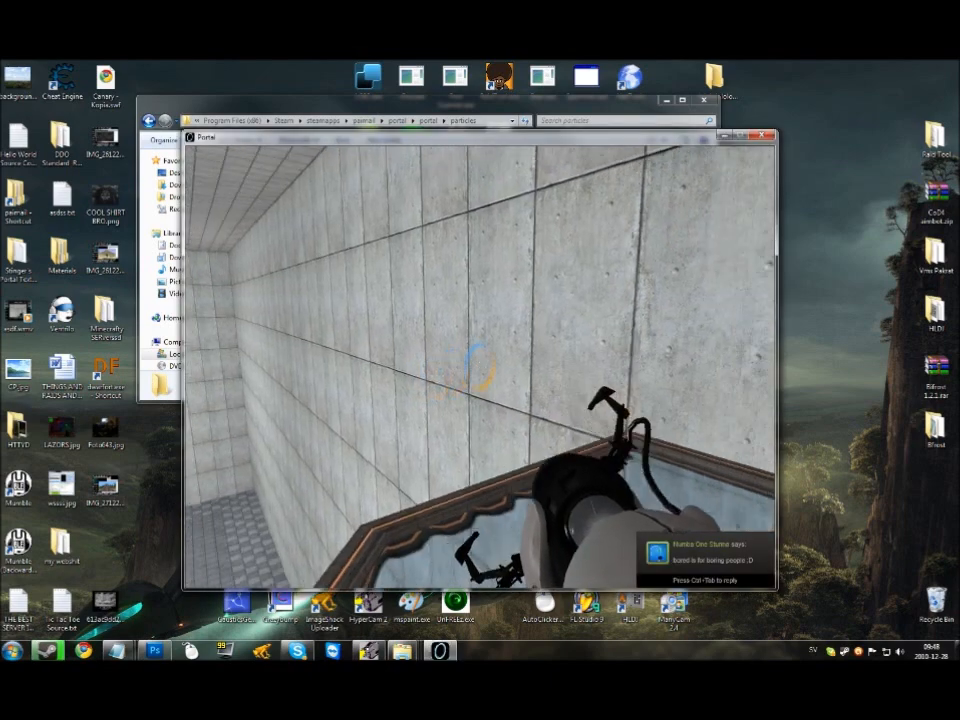
Test the recolored portal in the game by firing both portal types at the walls and viewing the effects up close
{"action": "key", "text": "w"}
{"action": "left_click", "coordinate": [480, 367]}
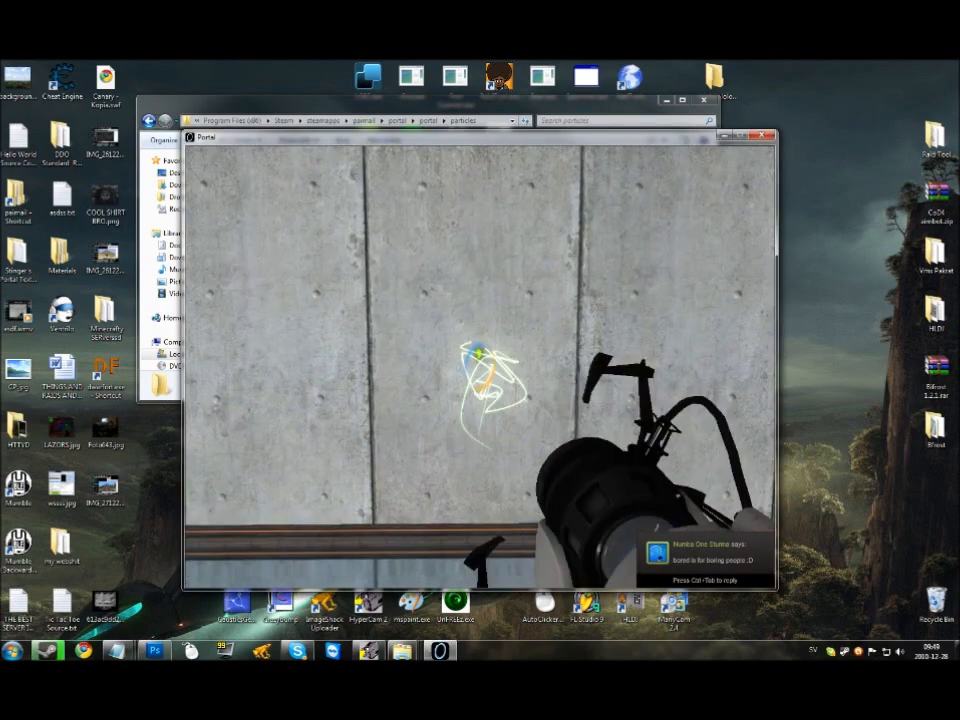
{"action": "key", "text": "w"}
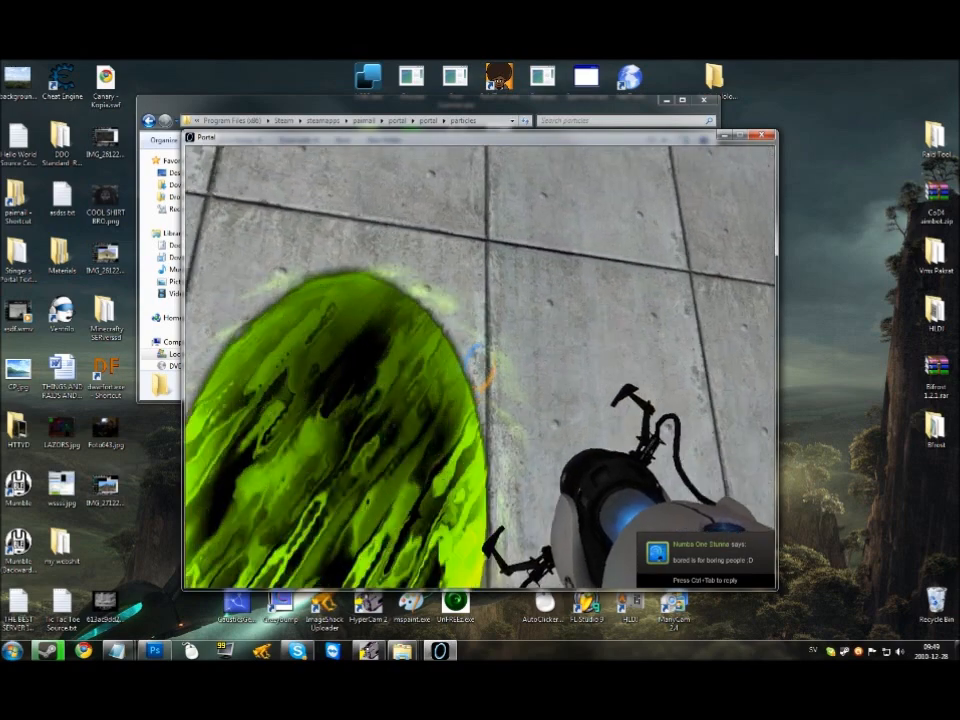
{"action": "key", "text": "w"}
{"action": "key", "text": "w"}
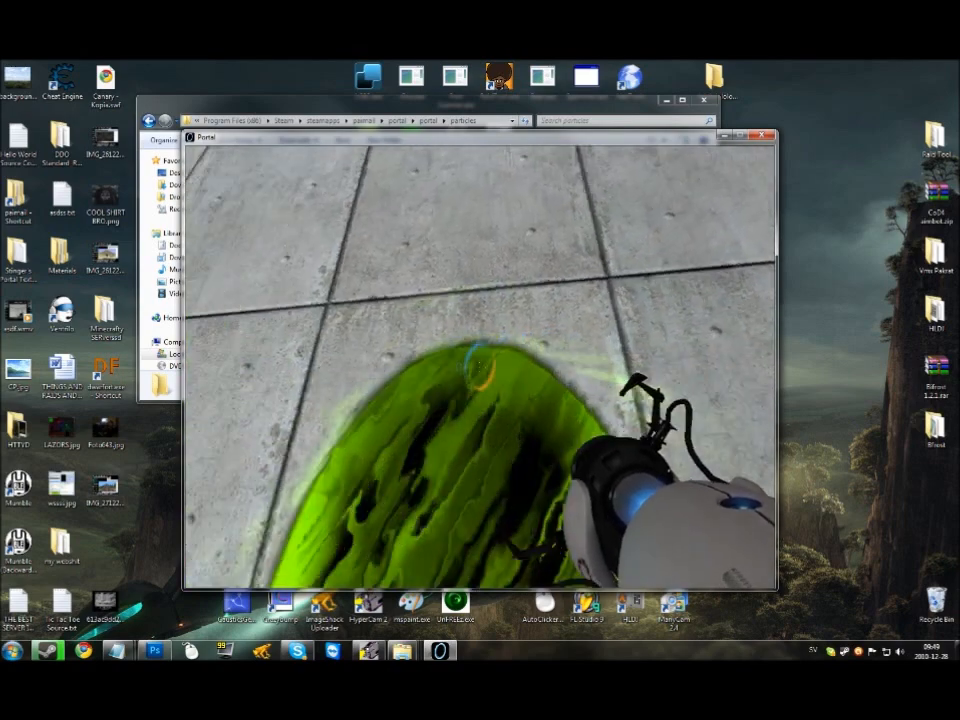
{"action": "key", "text": "w"}
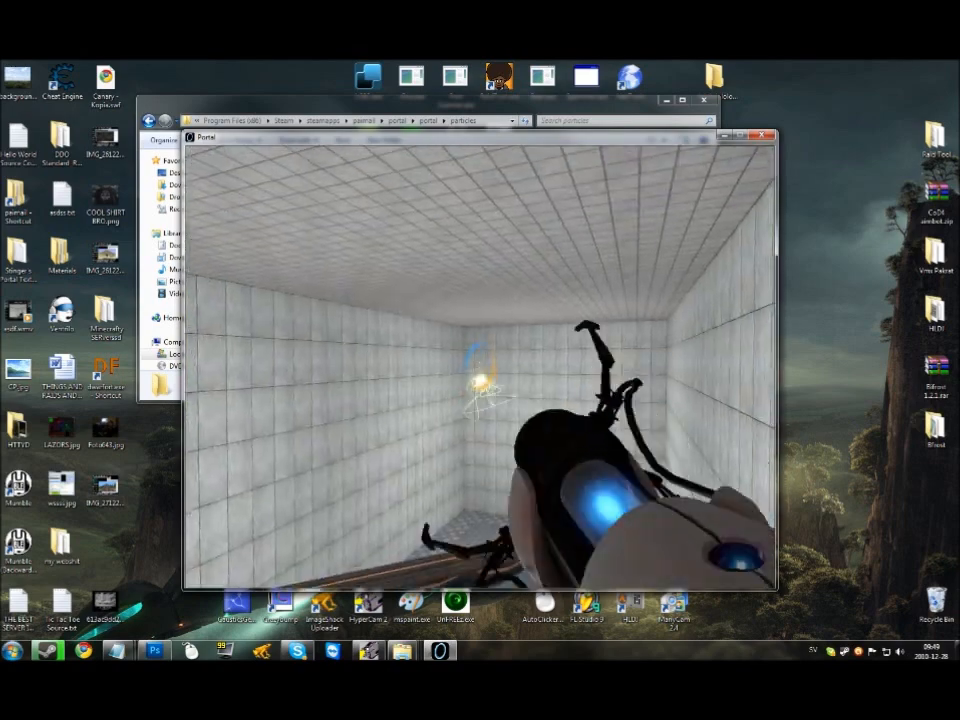
{"action": "left_click", "coordinate": [482, 370]}
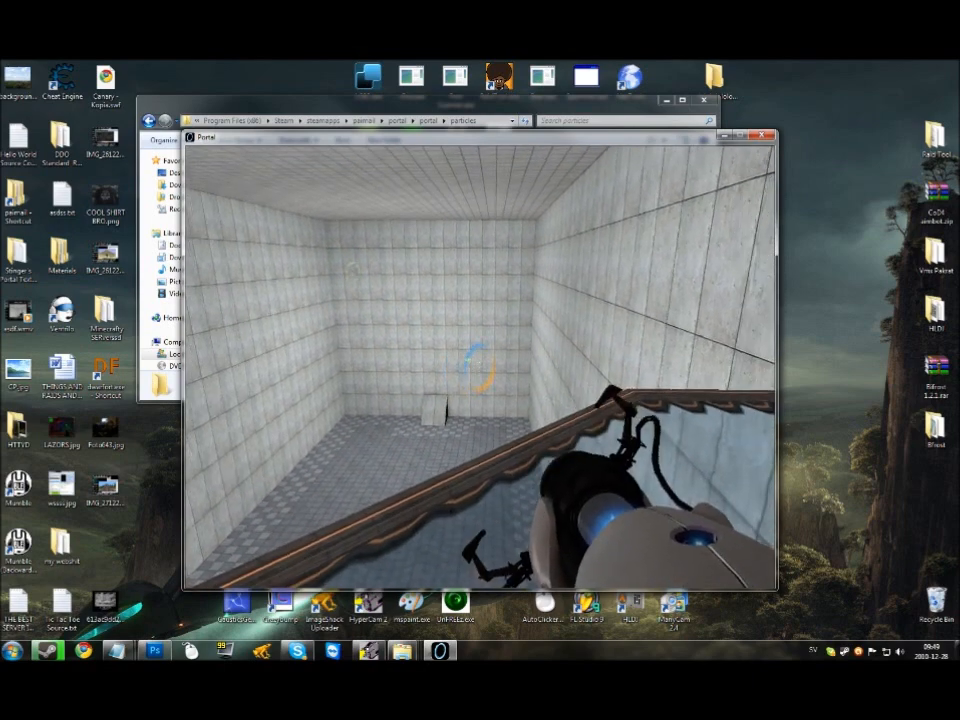
{"action": "right_click", "coordinate": [480, 366]}
{"action": "key", "text": "w"}
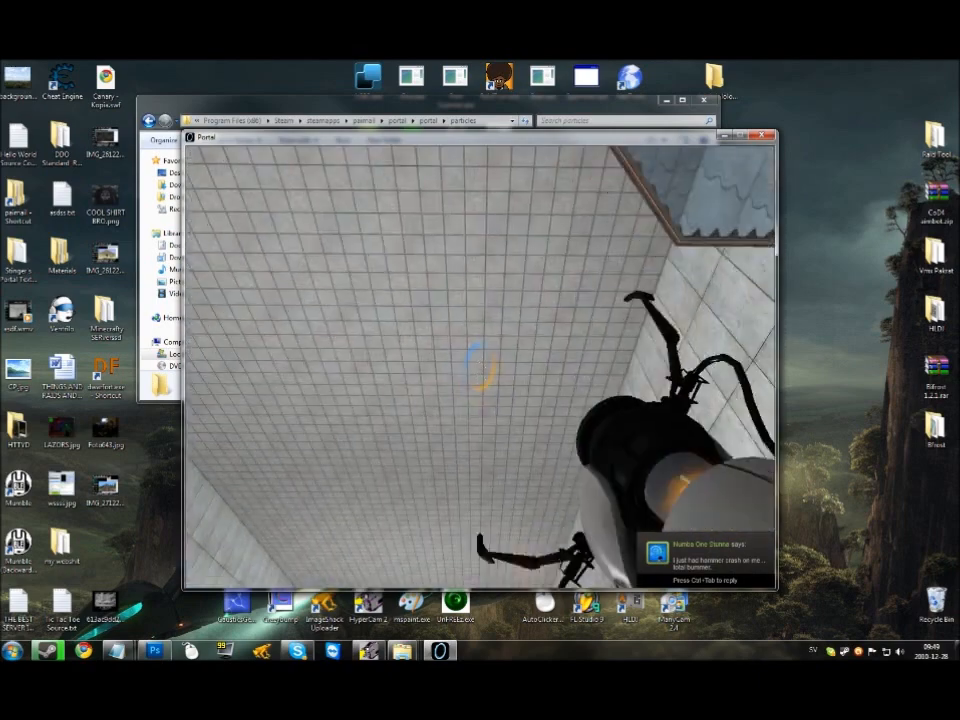
{"action": "left_click", "coordinate": [480, 366]}
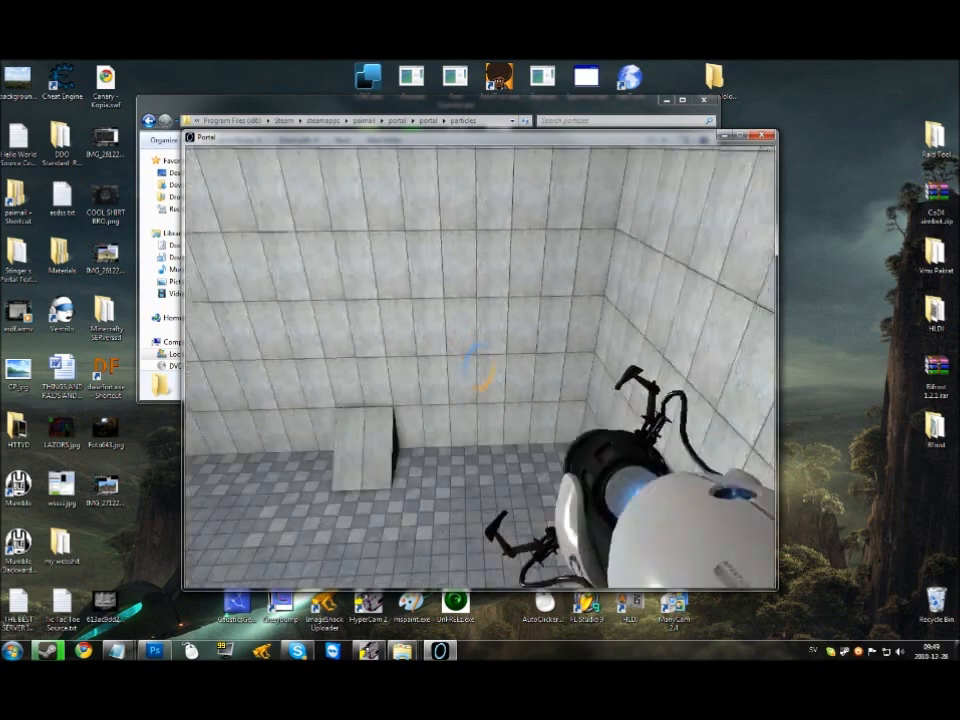
{"action": "right_click", "coordinate": [480, 366]}
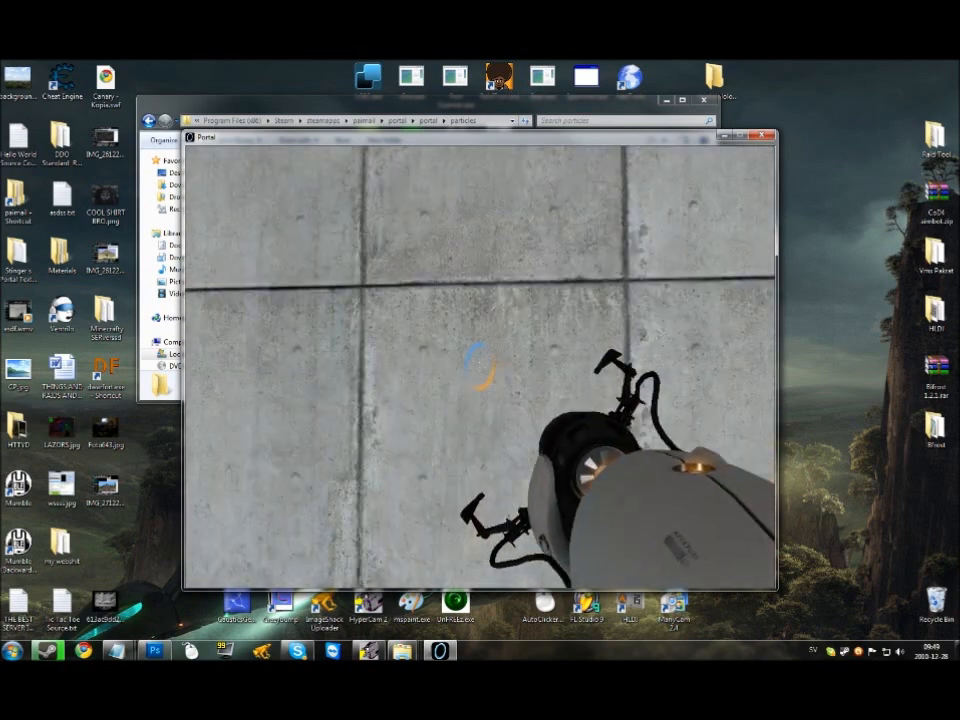
Check the developer console, close it, and compare the green and orange portals side by side on the concrete wall
{"action": "key", "text": "grave"}
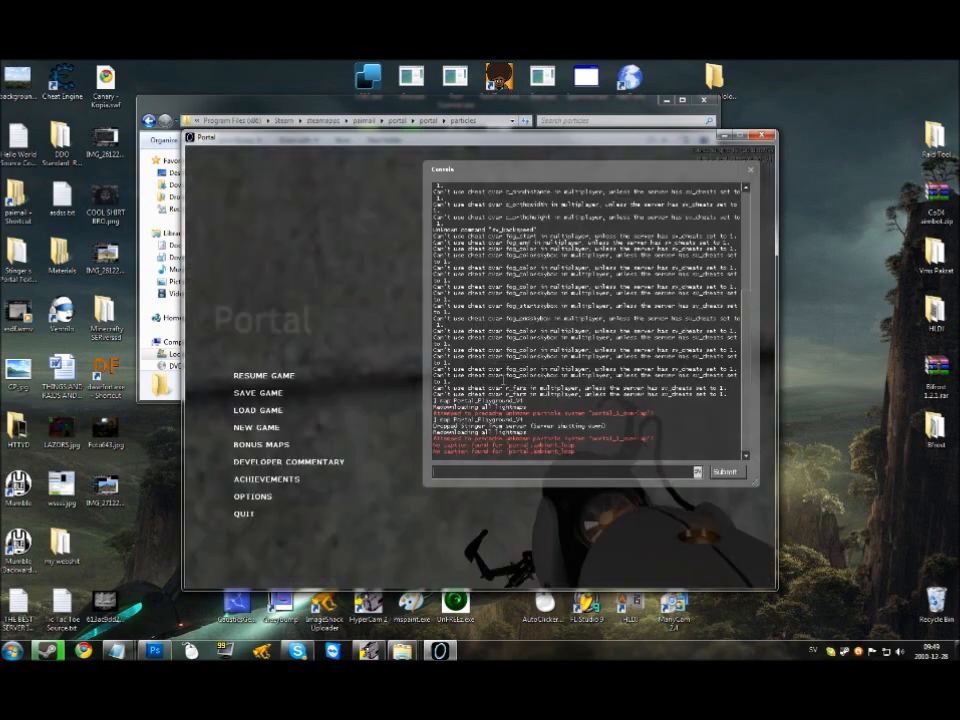
{"action": "key", "text": "grave"}
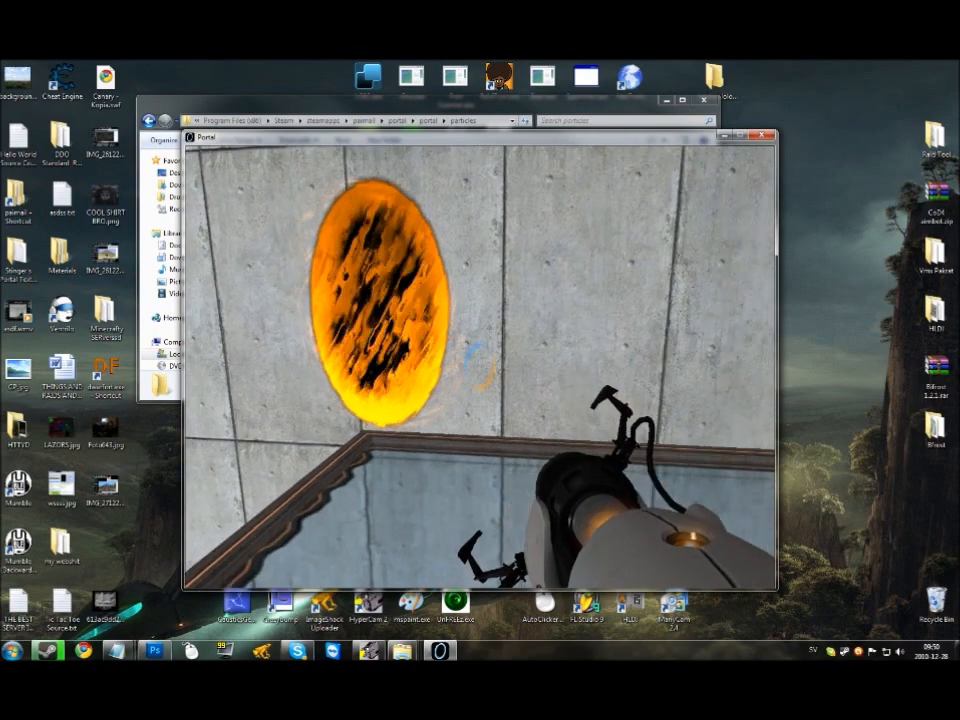
{"action": "key", "text": "w"}
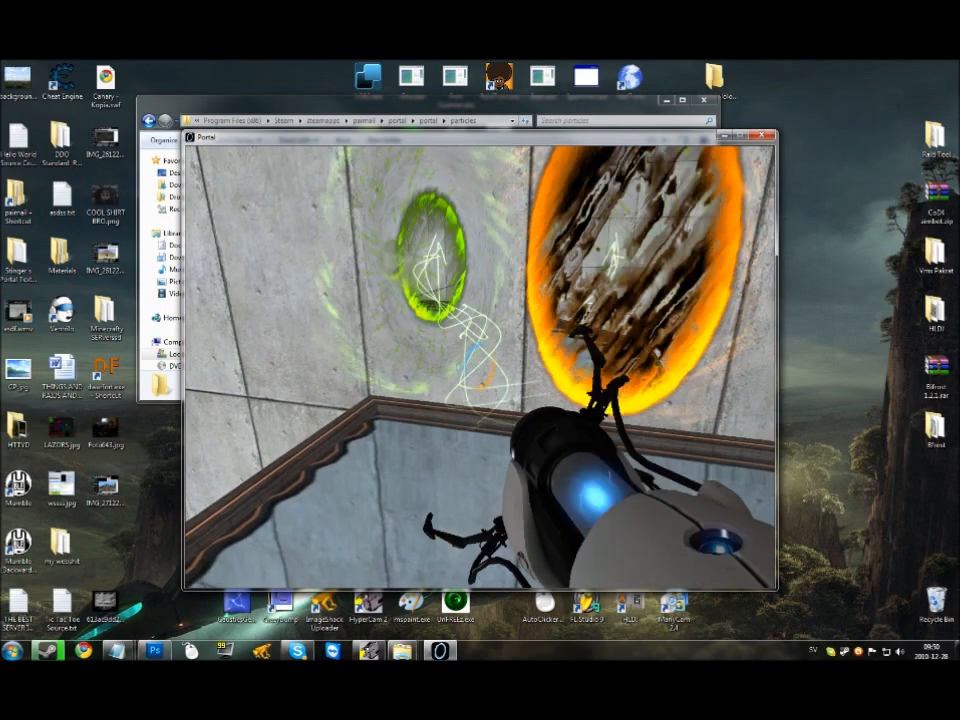
{"action": "key", "text": "w"}
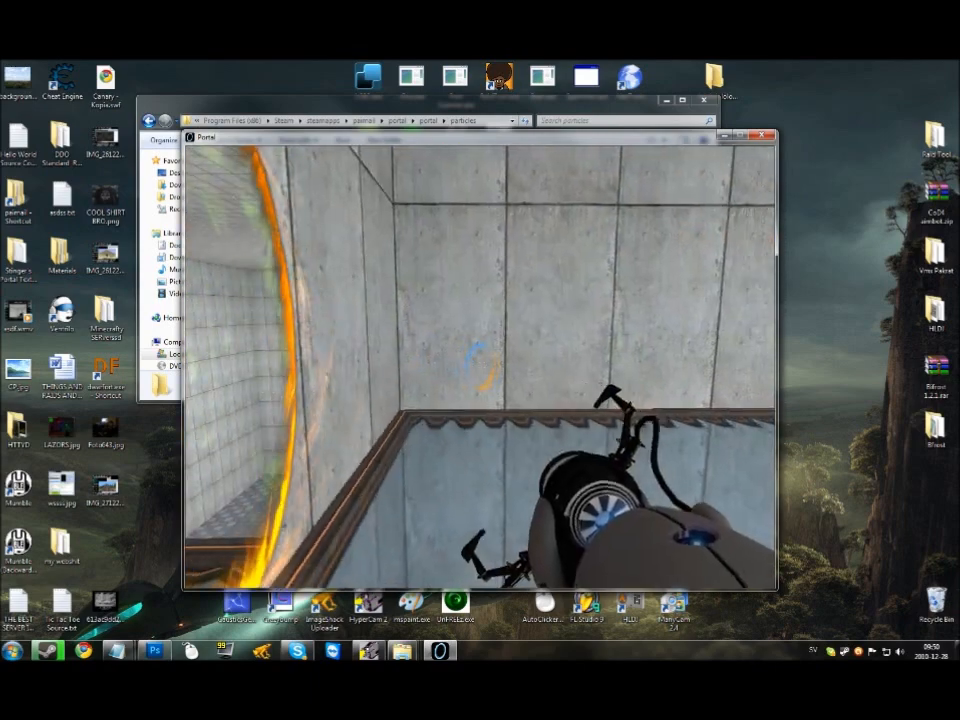
{"action": "left_click", "coordinate": [478, 365]}
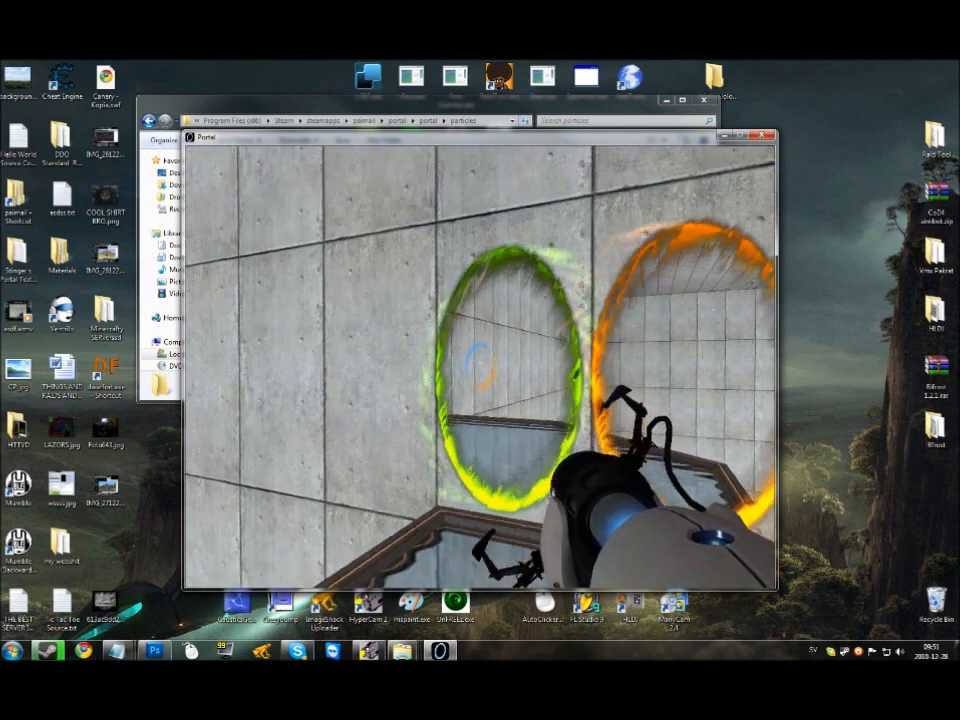